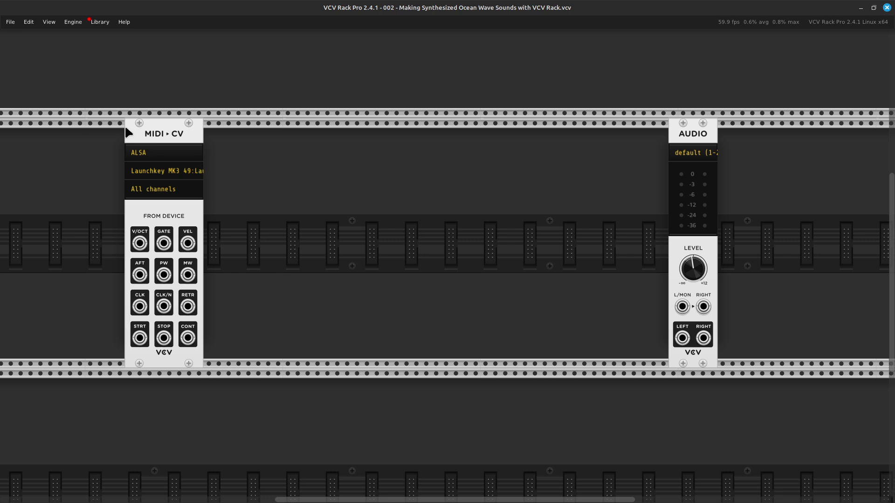
Check the polyphony channels options of the MIDI-CV module without changing them
right_click(163, 210)
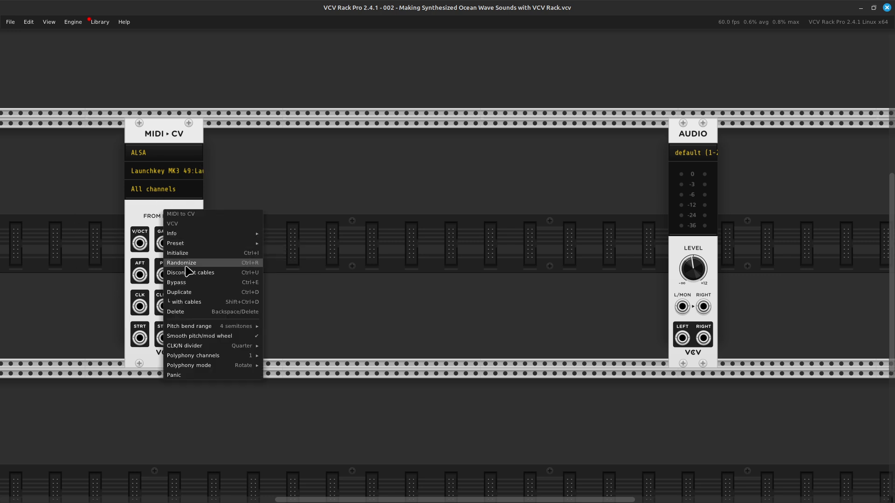
mouse_move(203, 355)
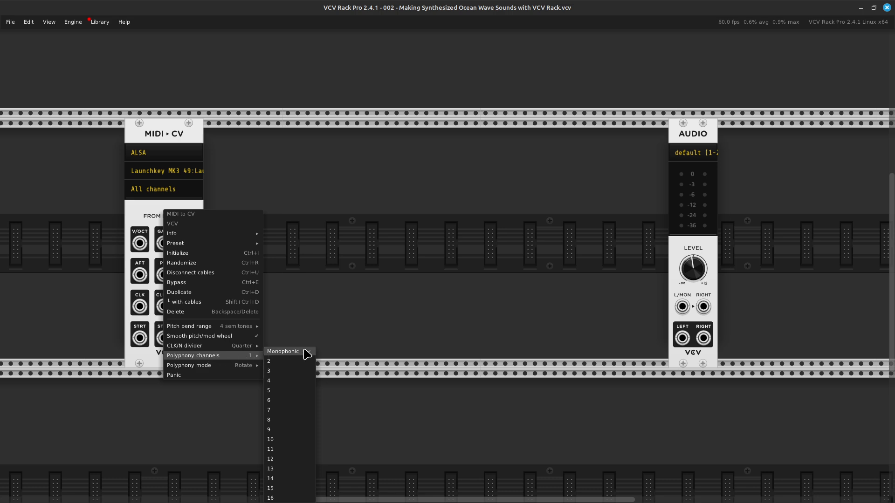
left_click(332, 278)
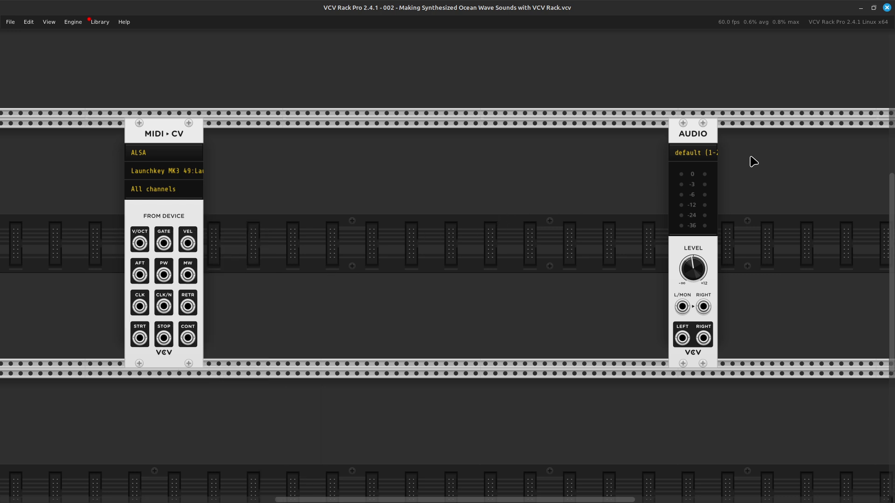
Move the Audio module down to the empty rack row below the MIDI-CV module and further right
left_click_drag(694, 135, 854, 410)
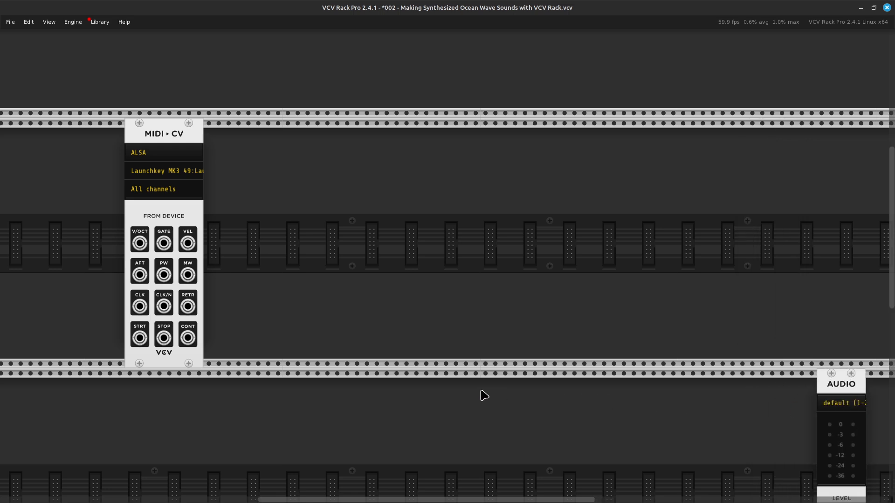
scroll(373, 422, "right", 5)
scroll(372, 423, "down", 5)
scroll(375, 417, "left", 2)
scroll(375, 417, "down", 2)
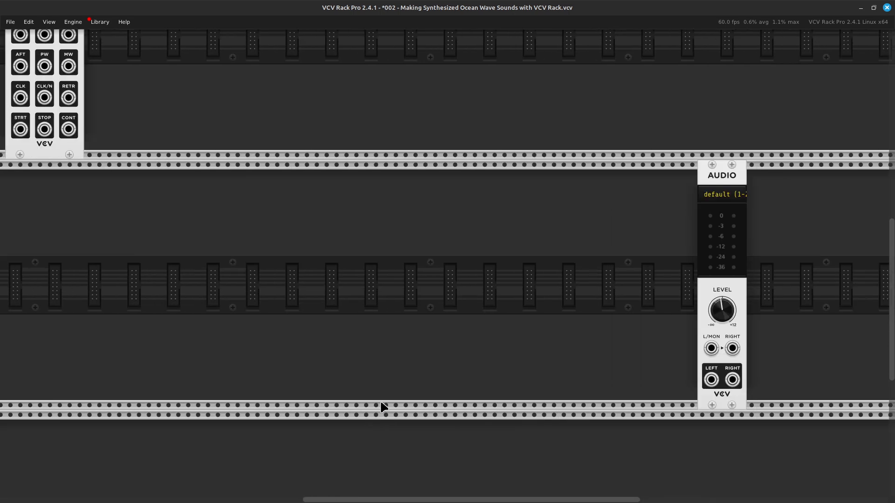
Add the MindMeld MixMasterJr mixer to the lower row, with the AuxSpanderJr expander attached directly to its right
right_click(358, 336)
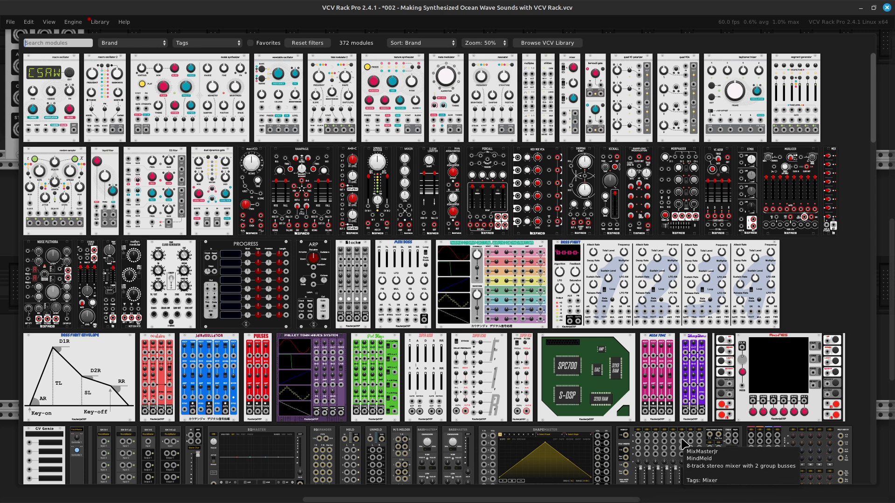
left_click(651, 443)
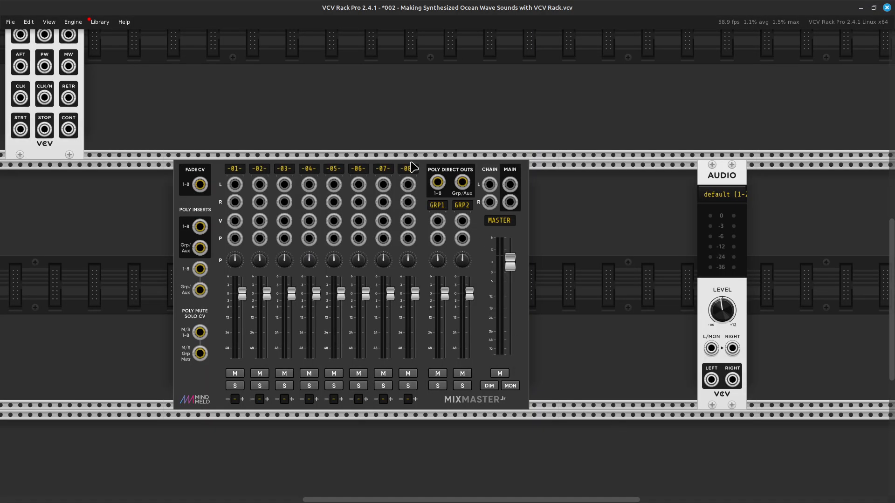
left_click(285, 170)
left_click(256, 172)
left_click_drag(522, 172, 379, 178)
right_click(456, 277)
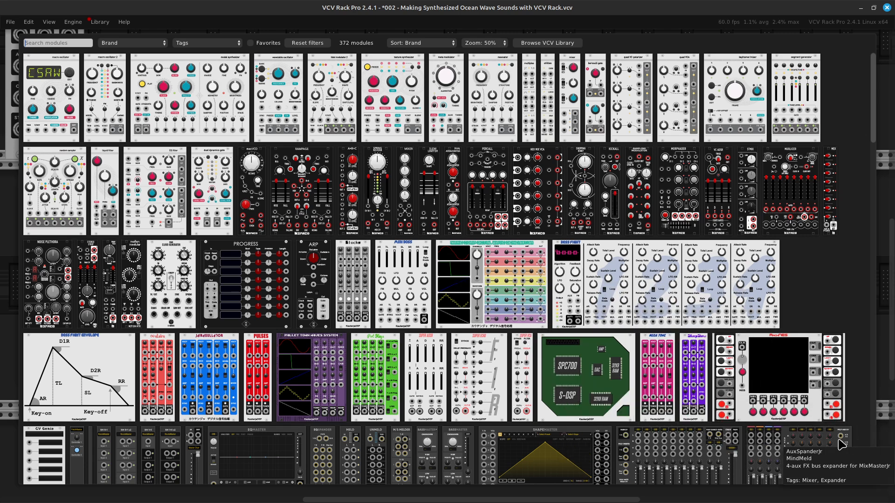
left_click(817, 450)
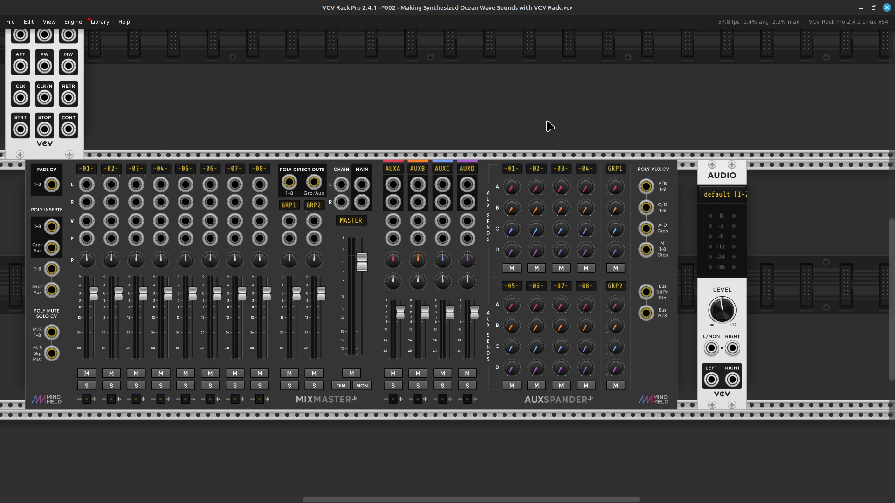
Move the Audio module further right along its row to widen the gap after AuxSpanderJr
scroll(546, 183, "left", 4)
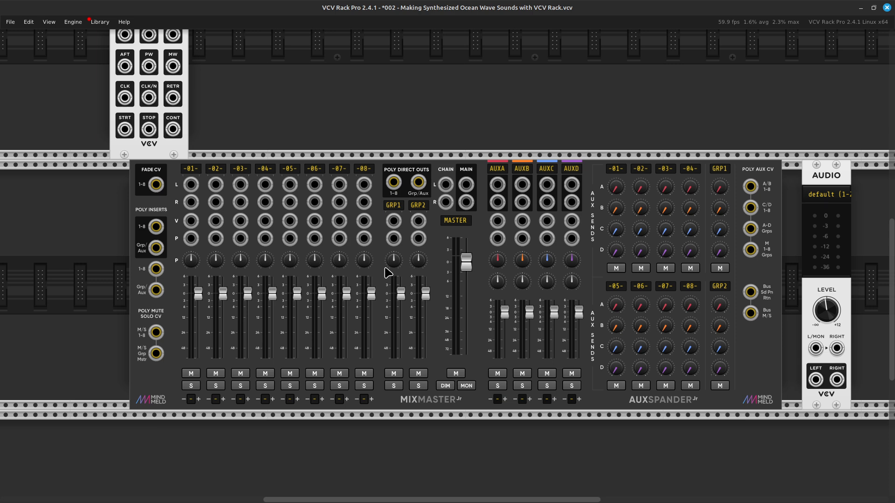
scroll(381, 270, "right", 6)
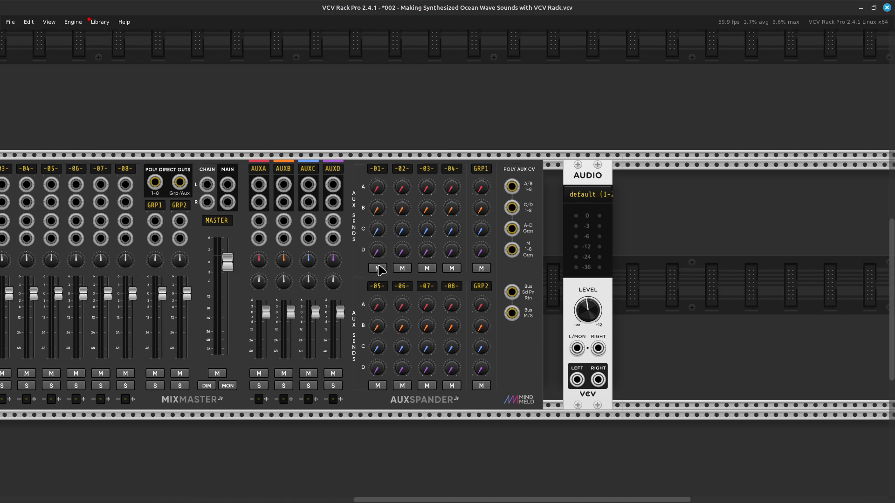
scroll(381, 270, "left", 7)
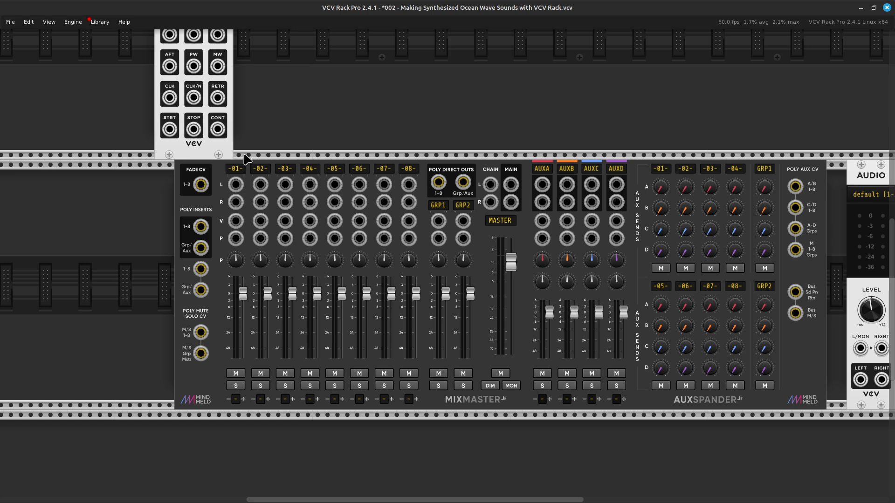
mouse_move(234, 261)
scroll(586, 250, "right", 10)
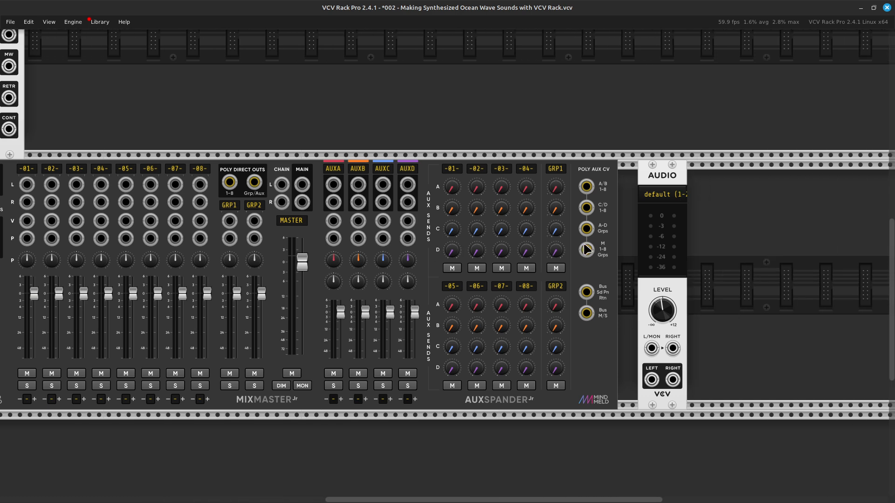
scroll(587, 250, "right", 8)
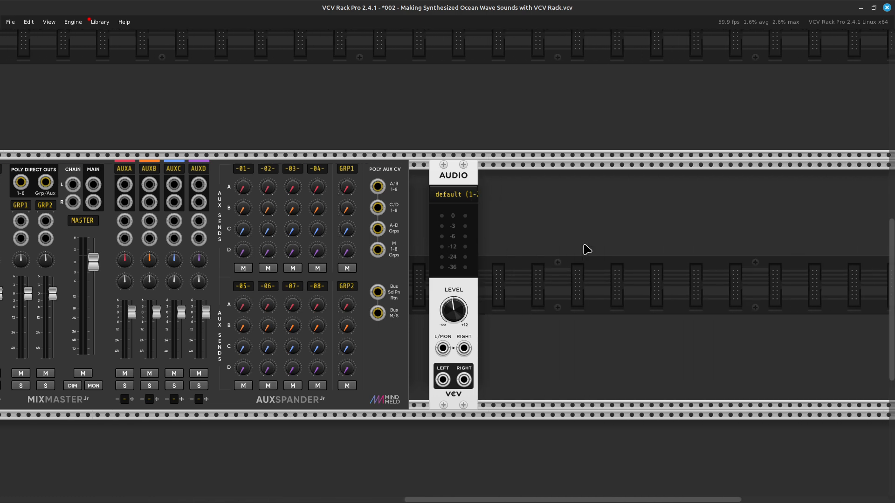
left_click_drag(460, 185, 580, 185)
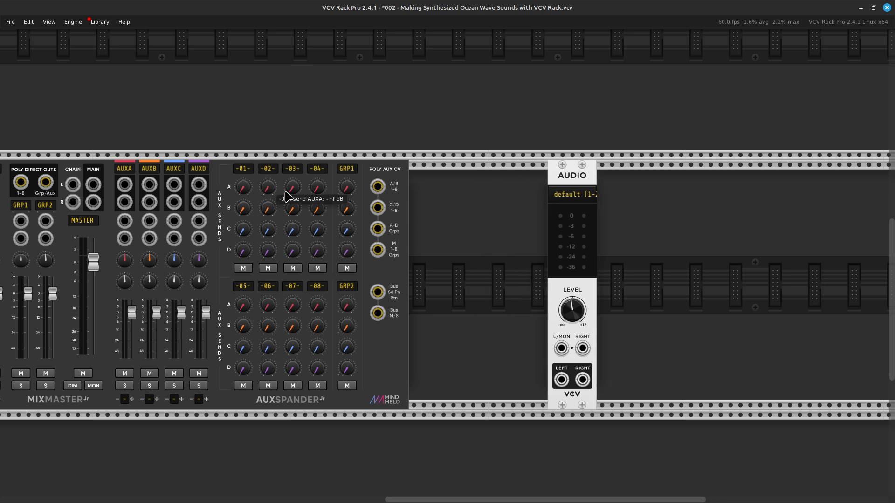
Search the module browser for "rev" and add the VCV Reverb module directly to the right of AuxSpanderJr
scroll(280, 191, "left", 4)
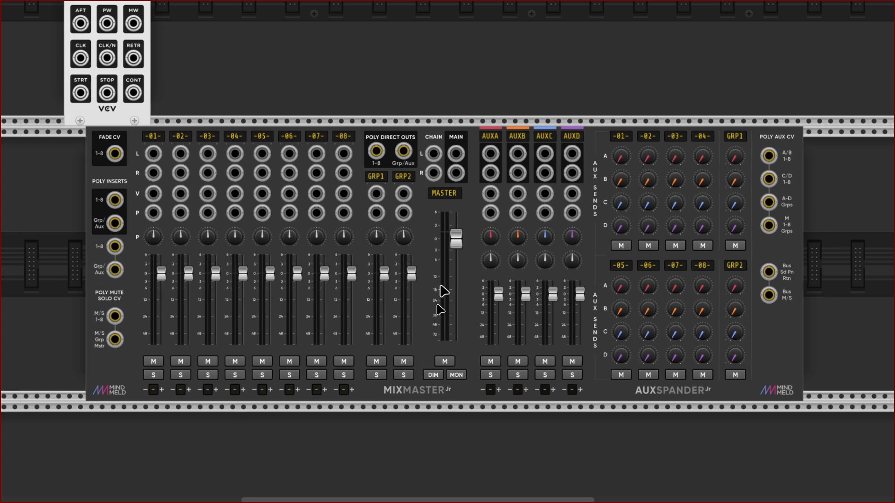
scroll(391, 291, "right", 5)
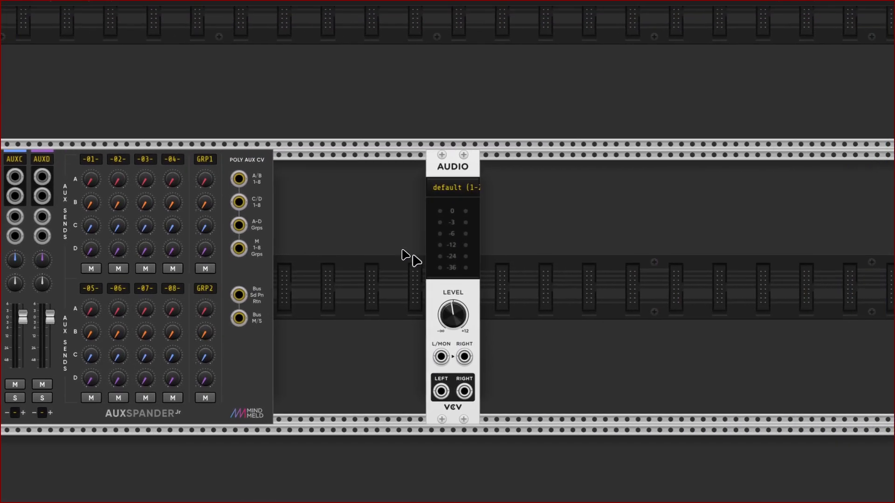
scroll(577, 174, "left", 4)
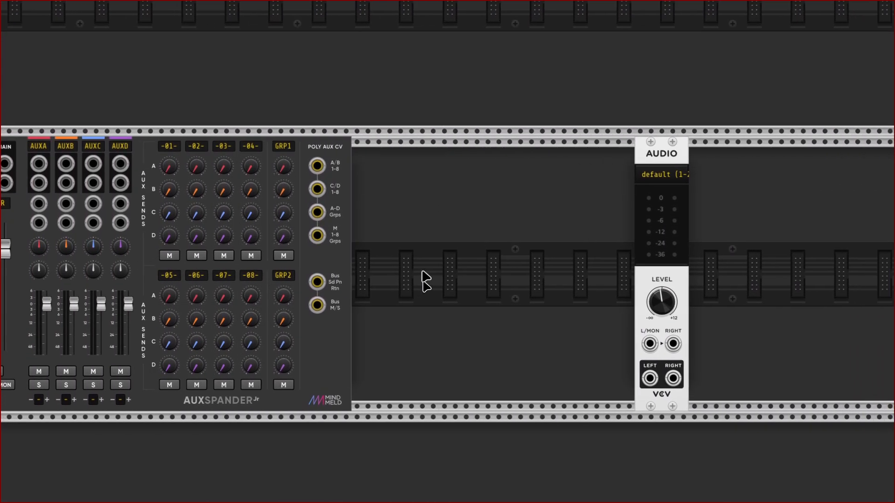
right_click(407, 285)
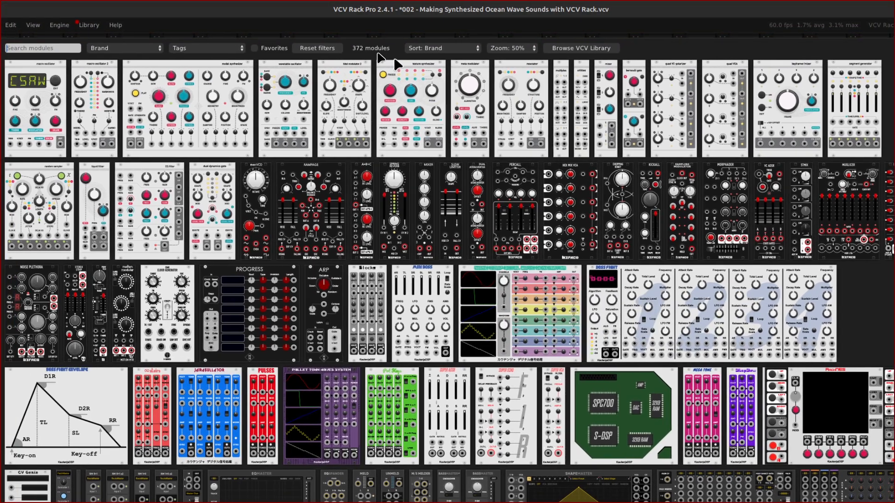
type("rev")
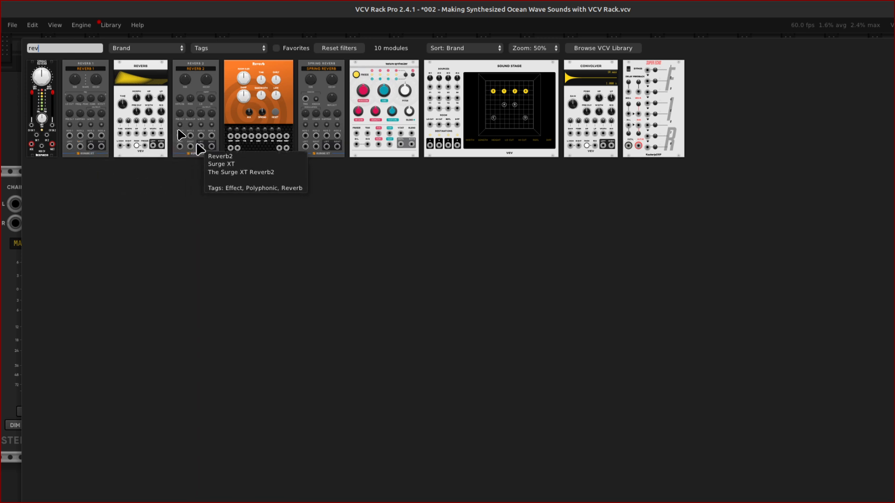
left_click(134, 99)
scroll(186, 177, "down", 2)
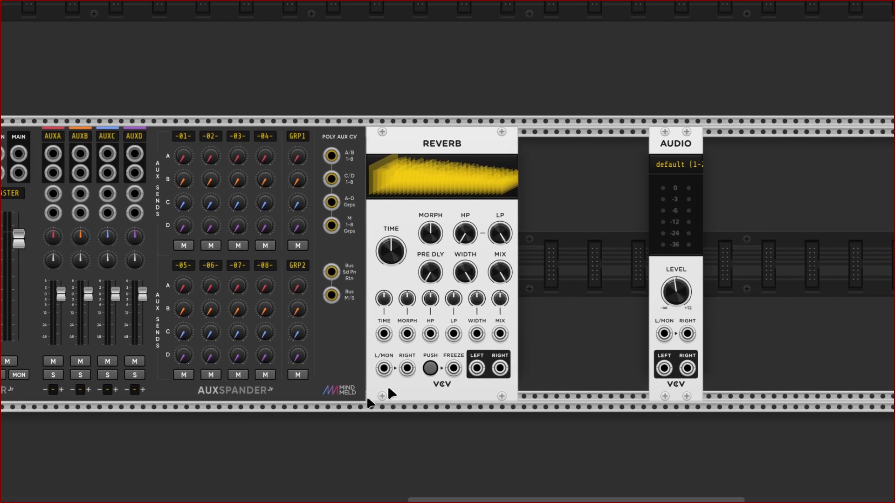
Shift the Audio module slightly left to narrow the gap between it and Reverb
scroll(378, 384, "left", 10)
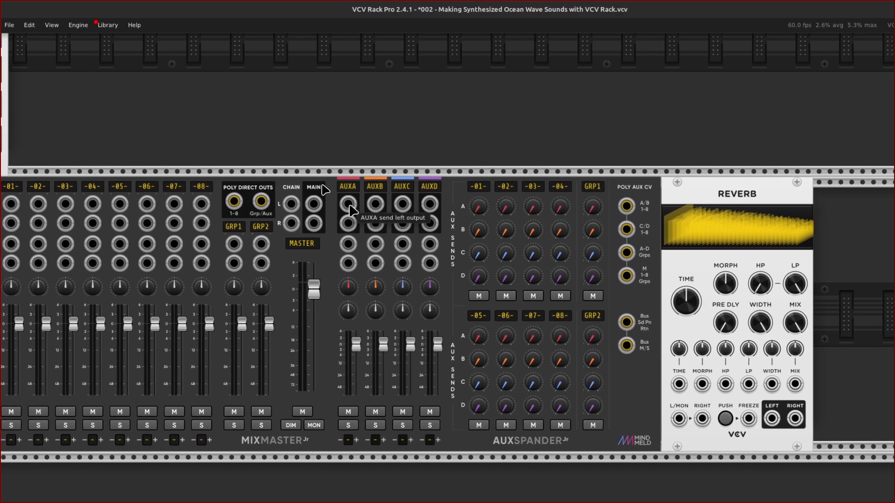
scroll(345, 201, "right", 10)
scroll(417, 223, "right", 2)
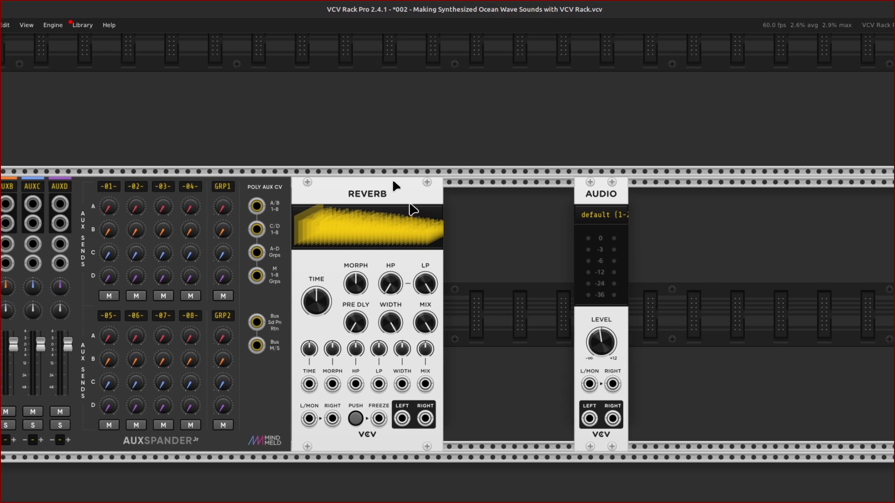
scroll(419, 172, "right", 4)
left_click_drag(483, 190, 465, 194)
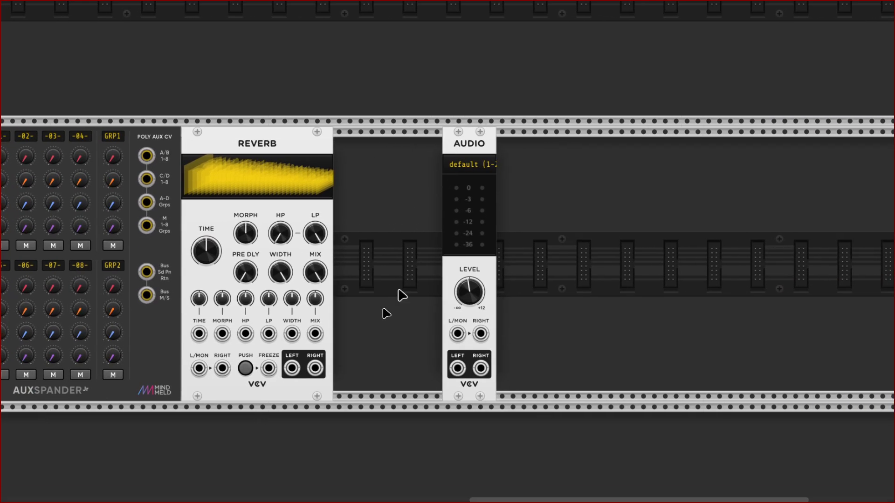
Find the MSCHack Compressor by searching for "comp" and add it flush between the Reverb and Audio modules, closing the gaps
right_click(376, 343)
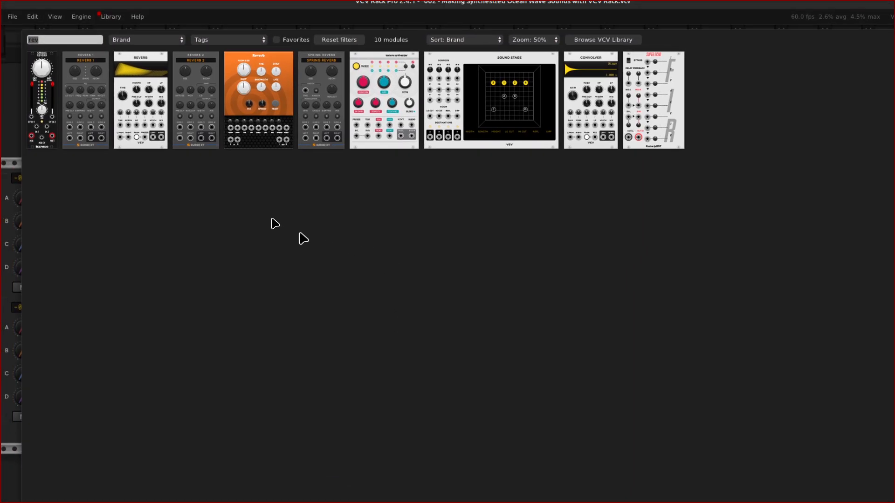
key("BackSpace")
type("comp")
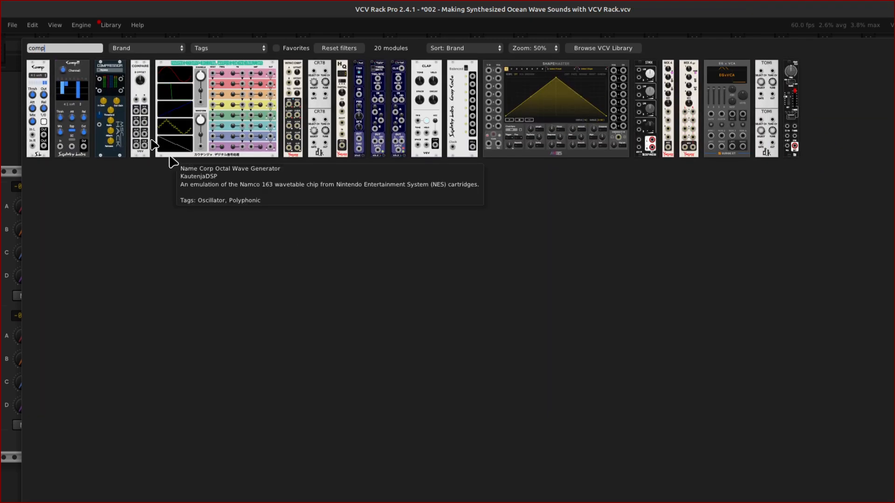
left_click(110, 118)
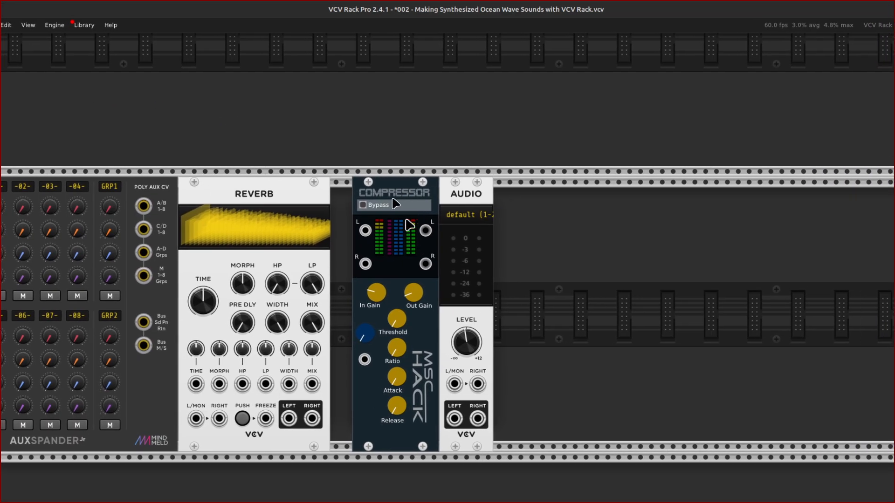
left_click_drag(401, 192, 380, 191)
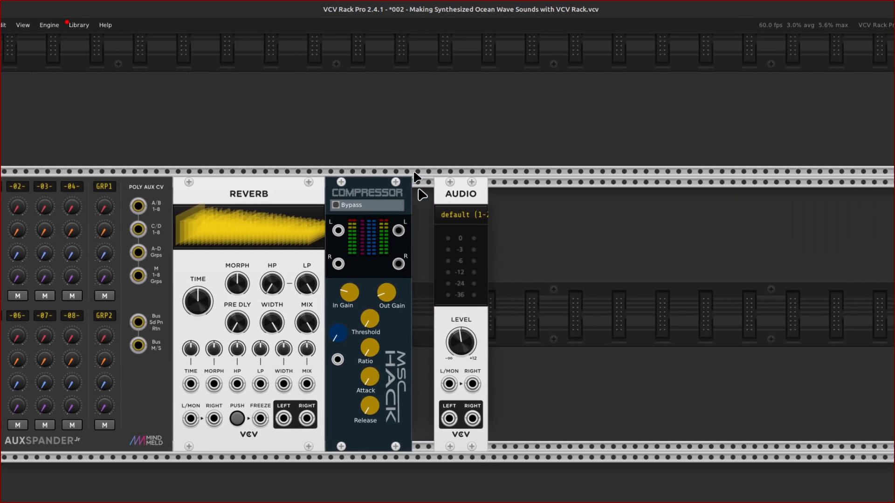
left_click_drag(449, 187, 425, 183)
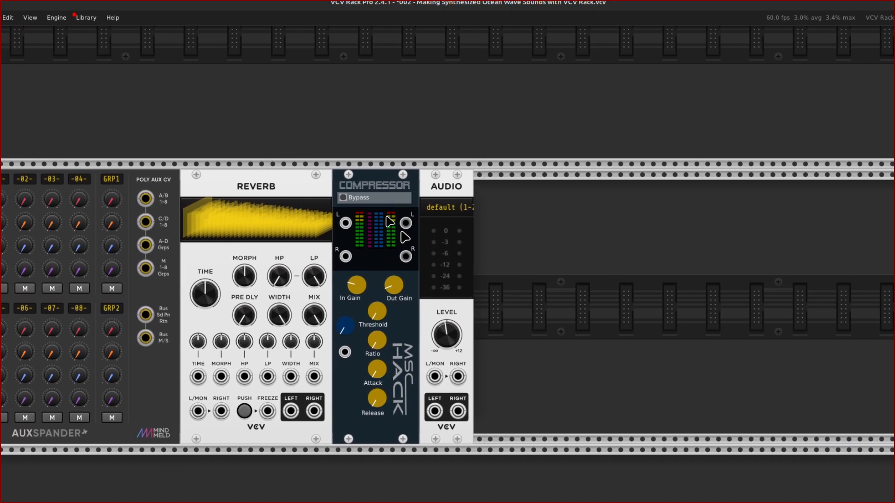
Patch the Compressor's left and right outputs to the Audio module's L/MON and RIGHT inputs with red cables
right_click(406, 223)
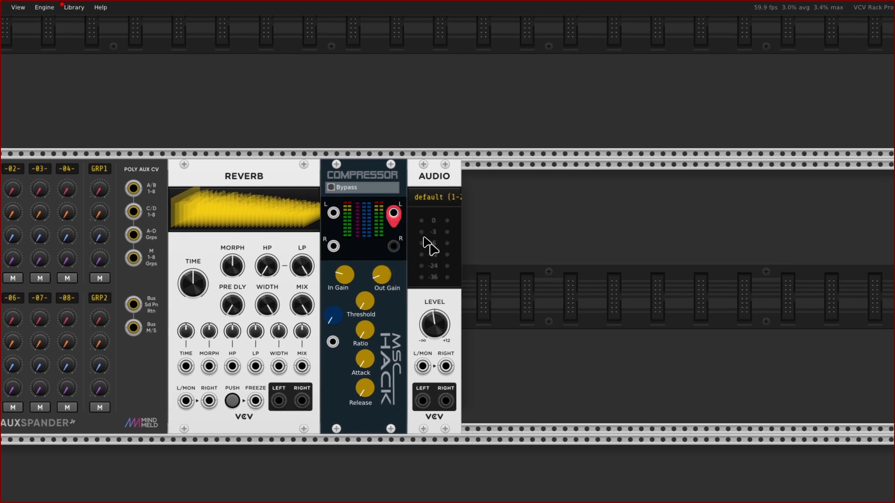
left_click(424, 251)
left_click(429, 334)
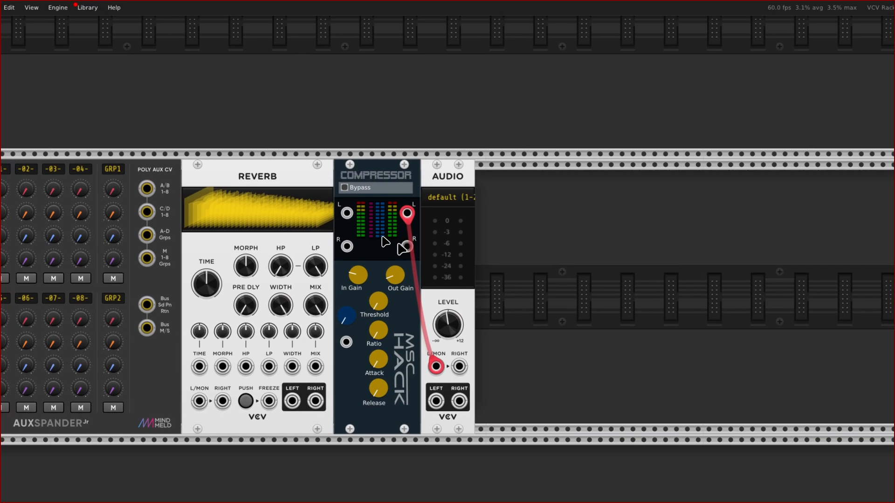
right_click(405, 244)
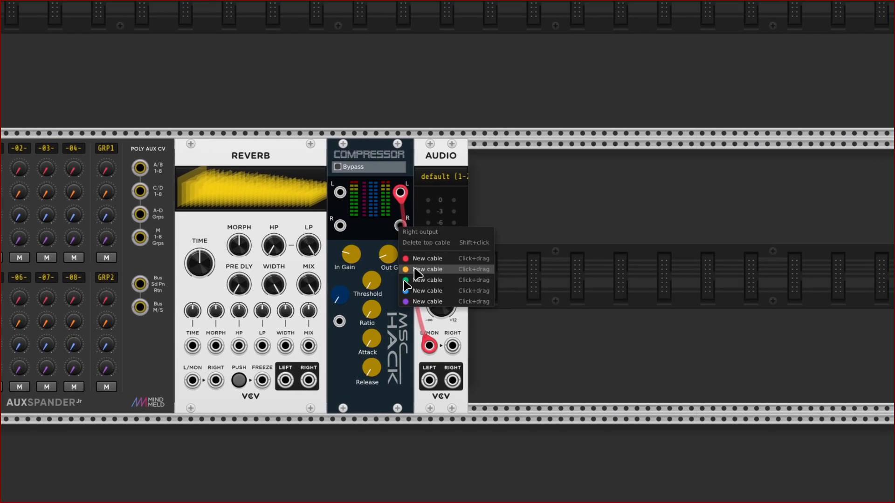
left_click_drag(422, 274, 442, 344)
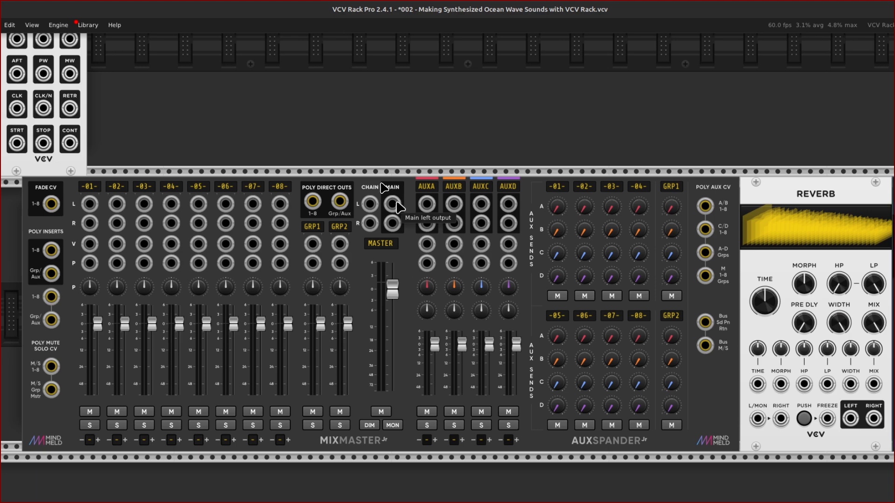
Connect MixMasterJr's main left output to the Compressor's left input with a red cable
right_click(394, 205)
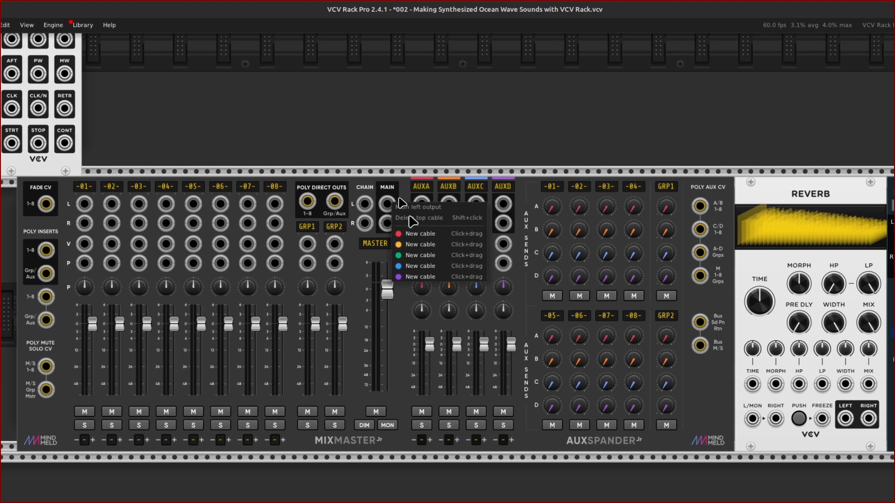
left_click_drag(418, 230, 501, 226)
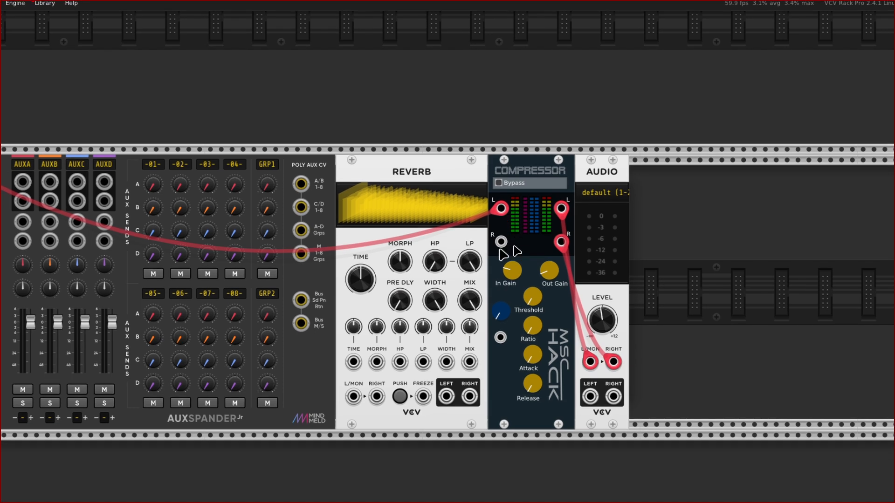
Connect the Compressor's right input to MixMasterJr's main right output with a red cable
right_click(501, 241)
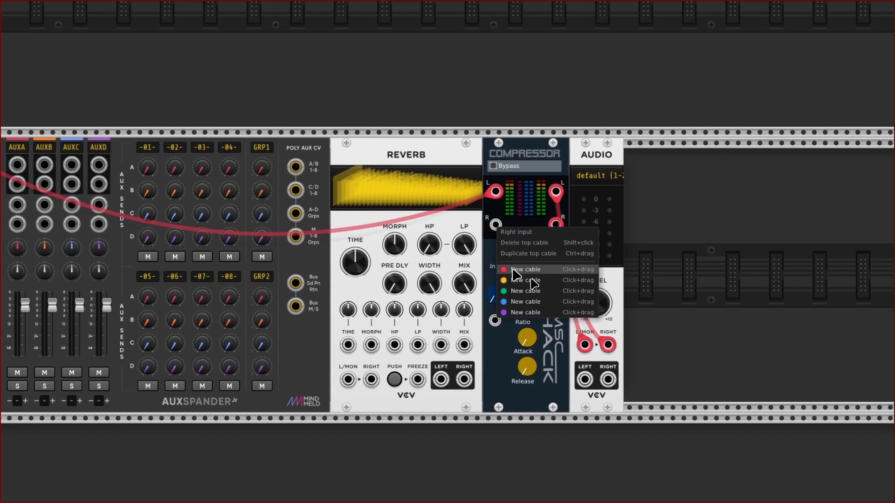
left_click_drag(537, 274, 195, 186)
left_click_drag(328, 227, 332, 222)
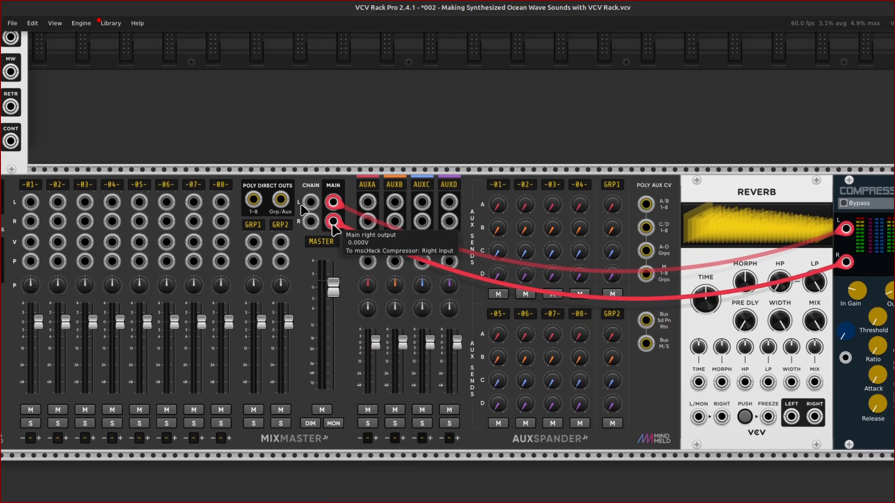
Patch MixMasterJr's AUXA send left and right outputs to the Reverb's L/MON and RIGHT inputs with red cables
scroll(410, 223, "right", 6)
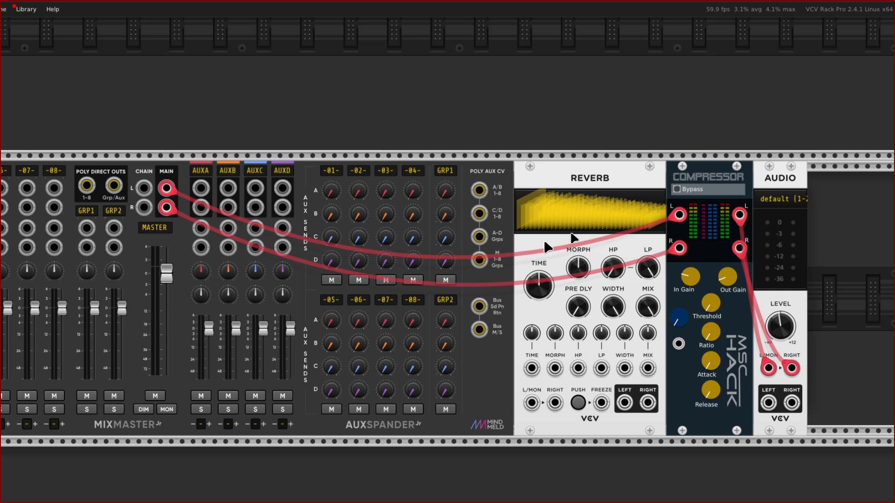
scroll(543, 240, "right", 6)
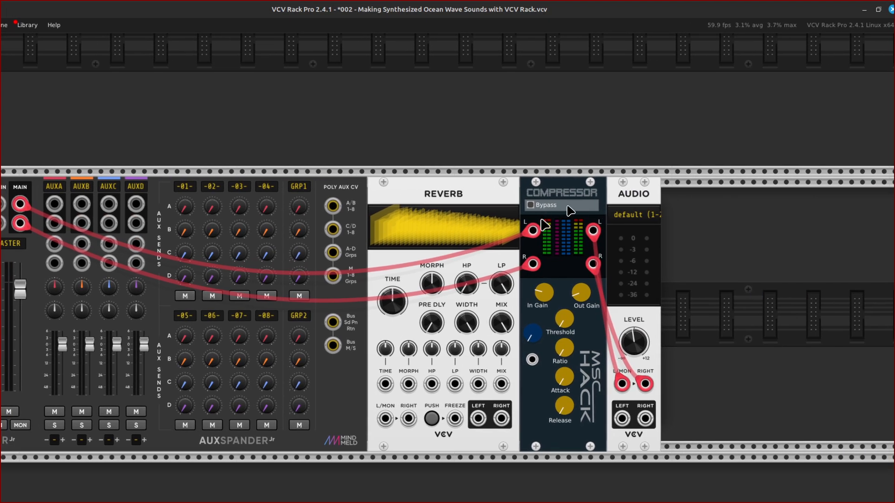
scroll(564, 276, "left", 10)
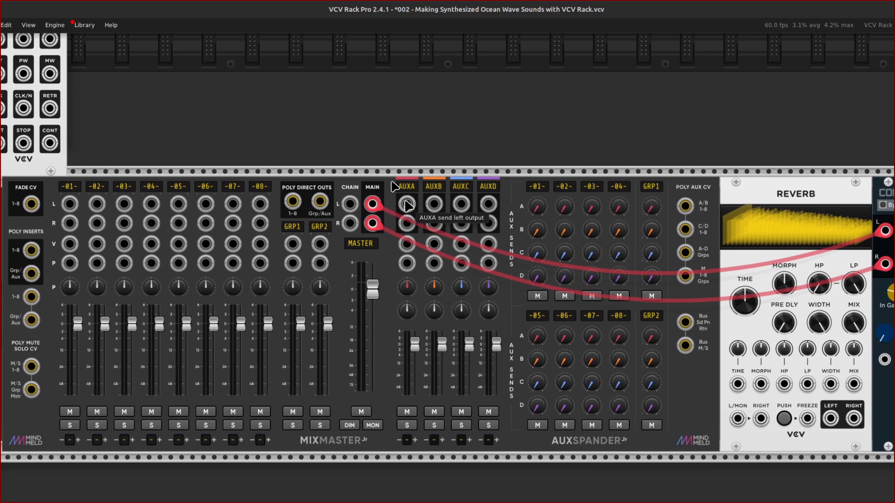
right_click(406, 203)
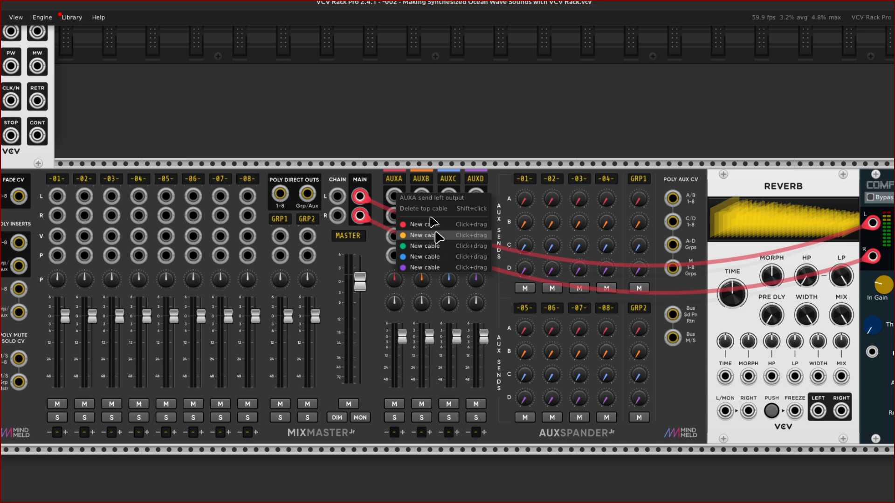
left_click_drag(425, 232, 684, 371)
right_click(697, 369)
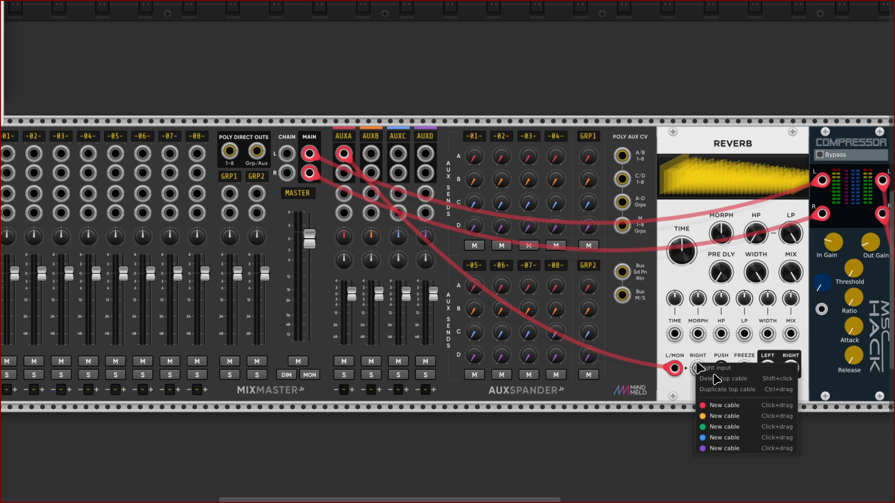
left_click_drag(716, 406, 419, 191)
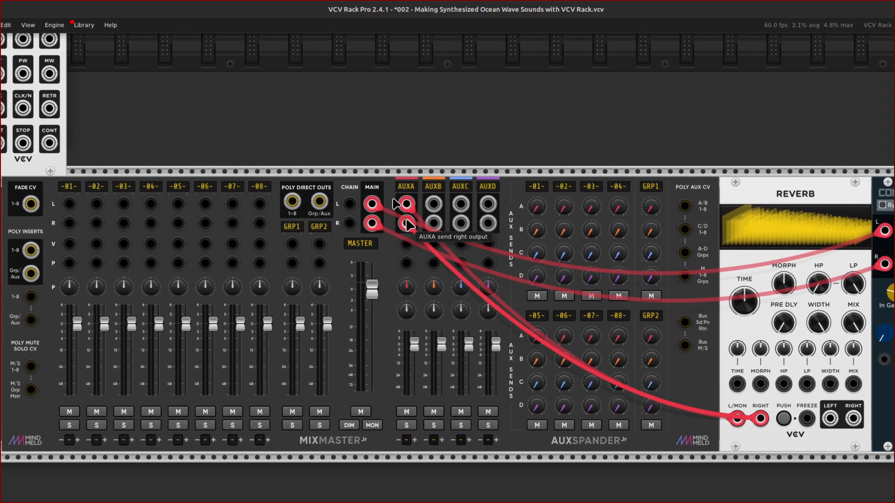
left_click_drag(406, 225, 406, 224)
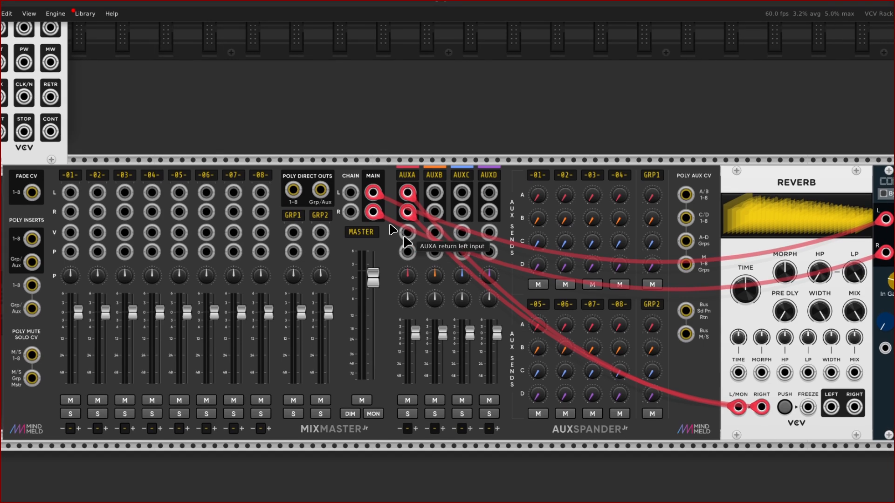
Patch the Reverb's left and right outputs back to the AUXA return left and right inputs with red cables
right_click(404, 236)
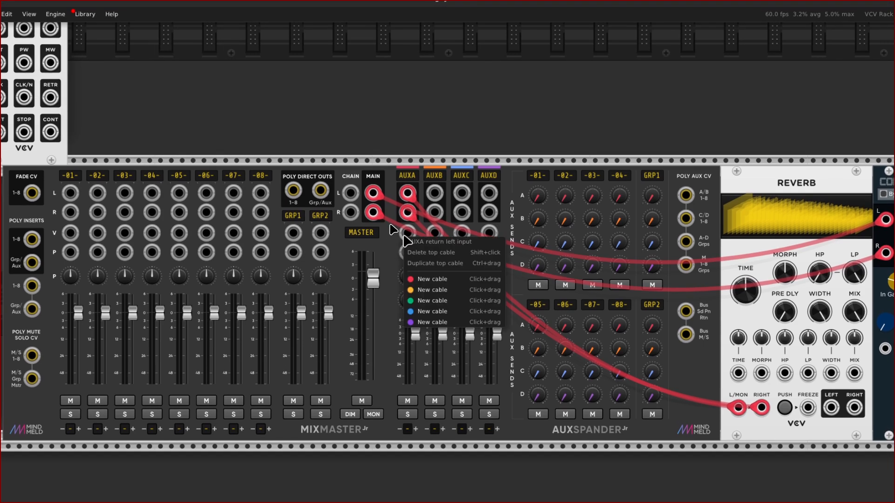
left_click_drag(424, 260, 787, 432)
left_click_drag(733, 409, 767, 368)
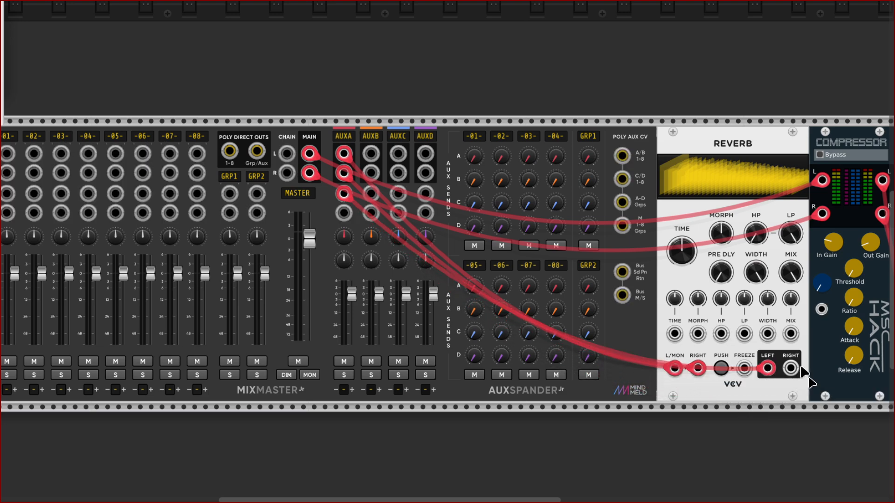
right_click(791, 369)
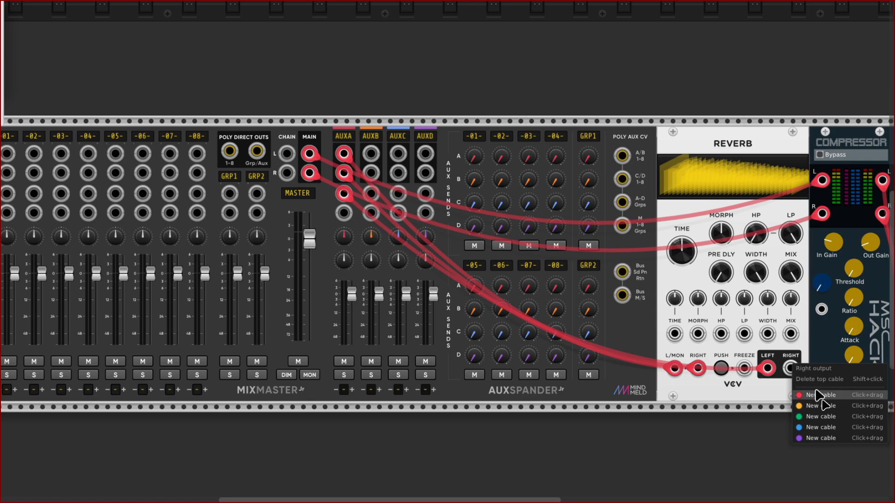
left_click_drag(816, 396, 399, 166)
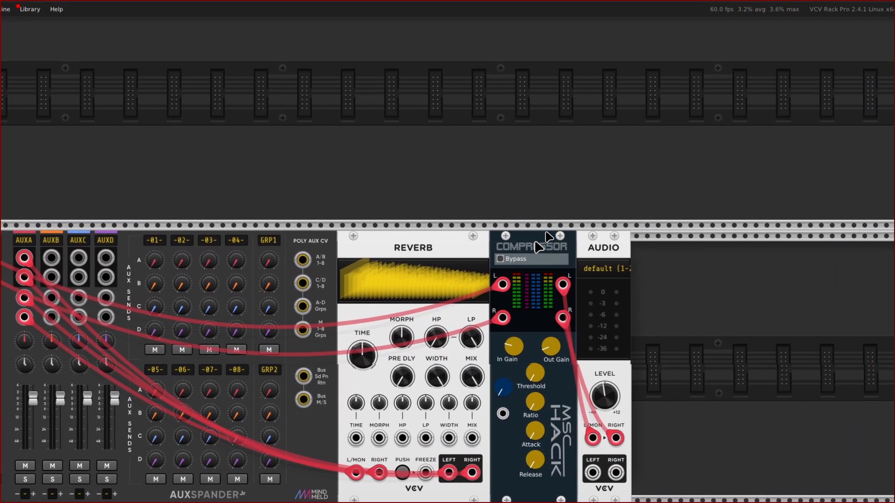
Add the Squinky Labs CompII module and place it flush against the left side of MixMasterJr
scroll(466, 237, "left", 10)
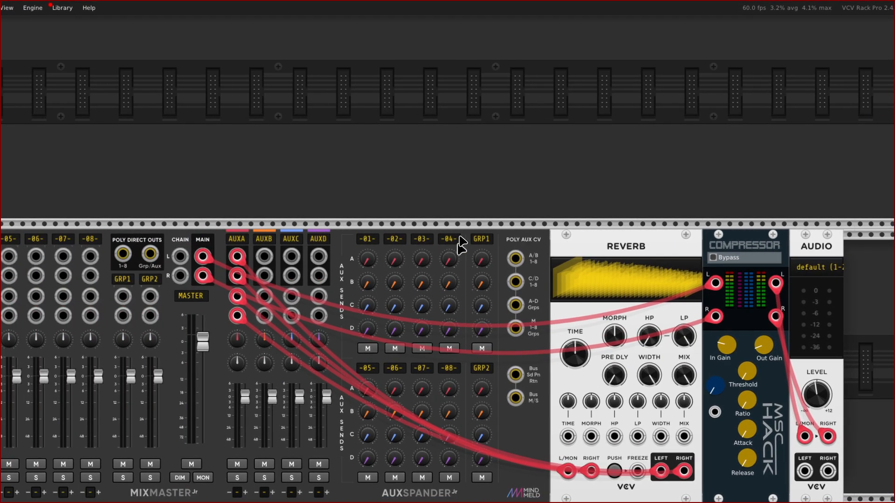
scroll(459, 242, "left", 8)
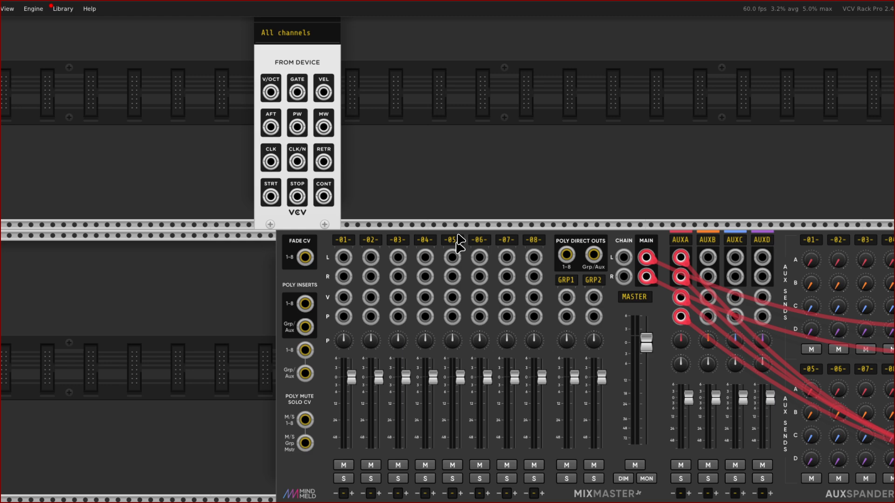
scroll(457, 235, "left", 3)
scroll(458, 236, "down", 3)
scroll(458, 236, "left", 6)
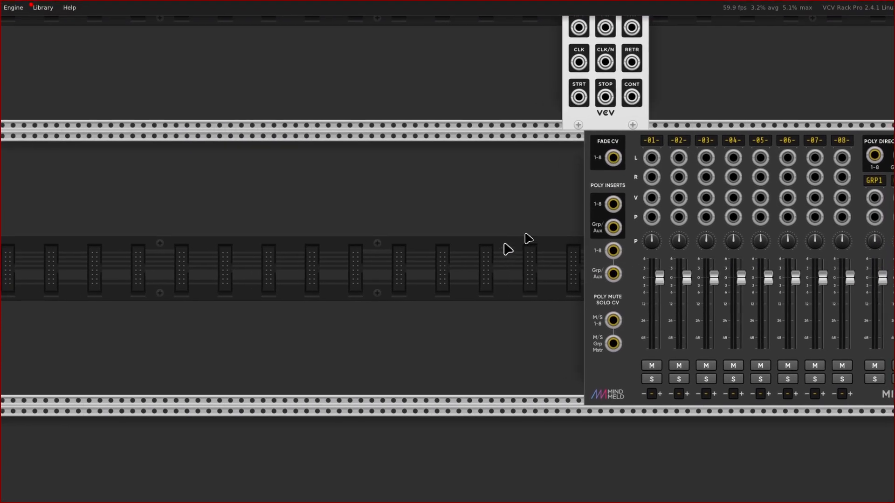
right_click(496, 262)
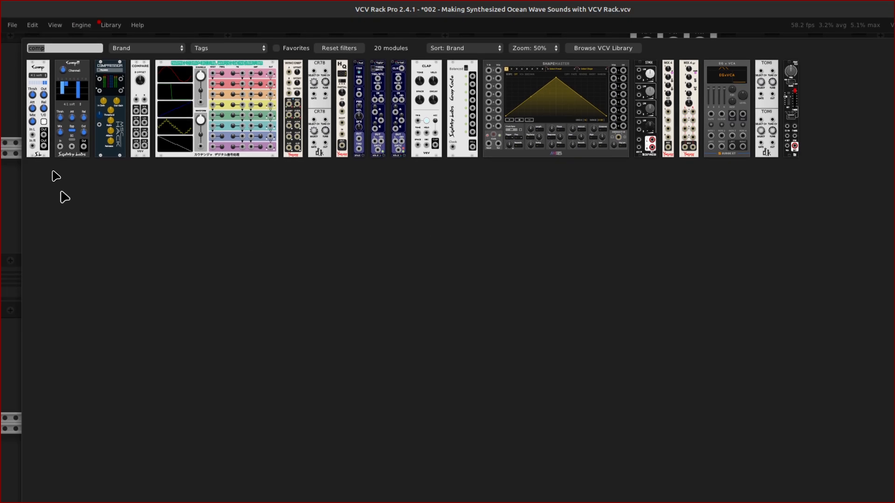
left_click(59, 113)
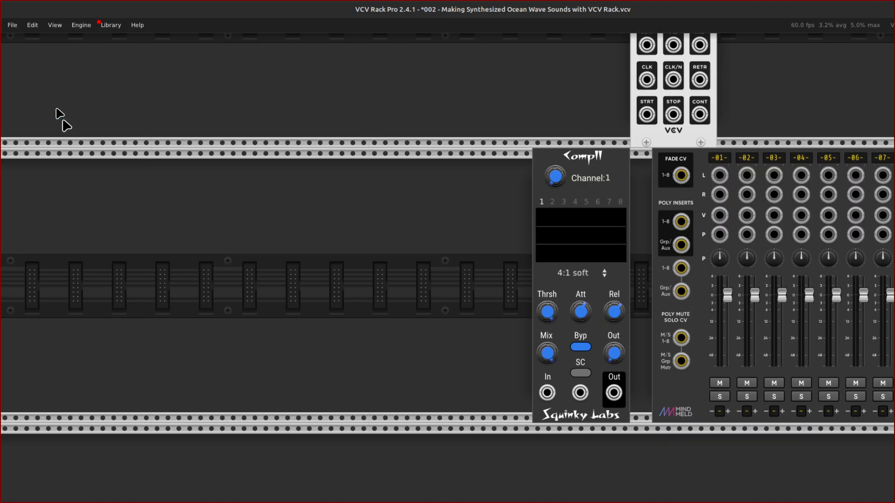
Connect MixMasterJr's poly insert 1-8 output to CompII's In jack with a red cable
scroll(103, 138, "right", 10)
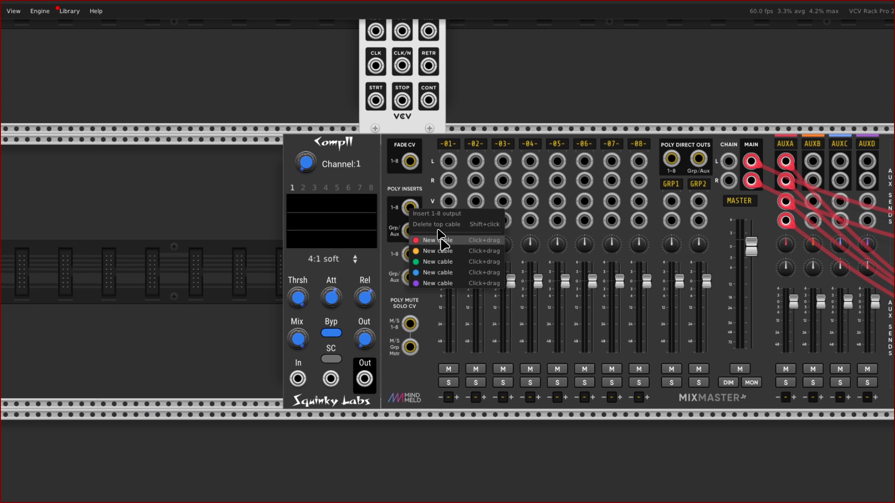
left_click_drag(440, 240, 381, 358)
left_click_drag(399, 322, 308, 362)
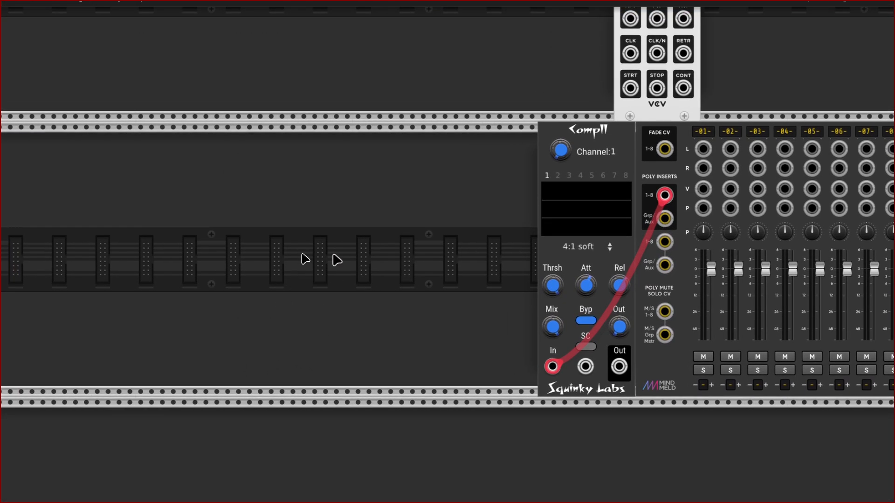
Clear the module search, add the MindMeld EqMaster and place it flush against the left side of CompII
key("Return")
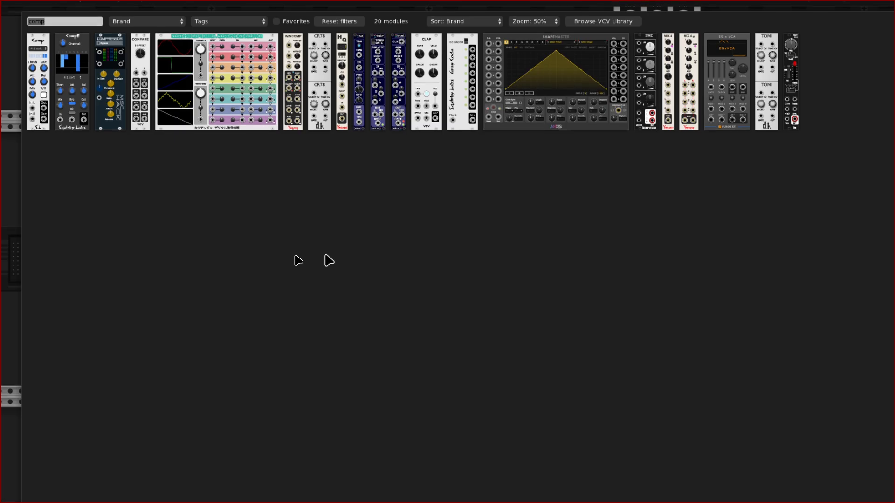
key("BackSpace")
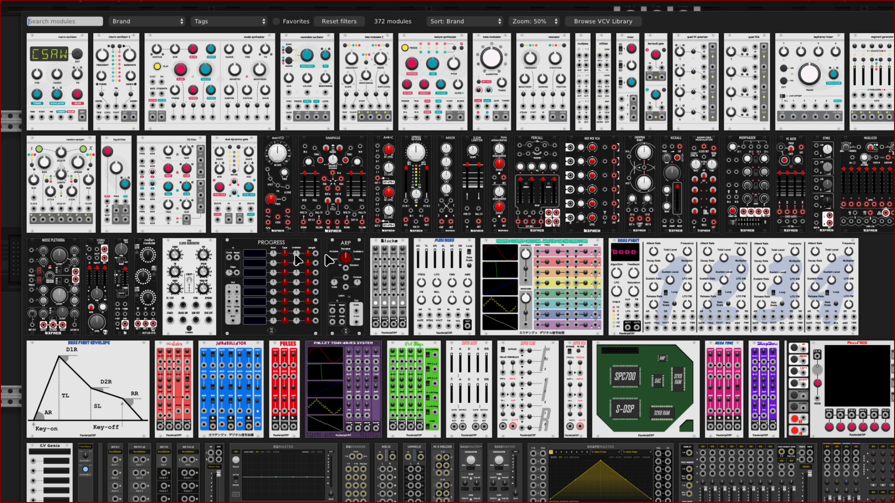
scroll(326, 255, "down", 1)
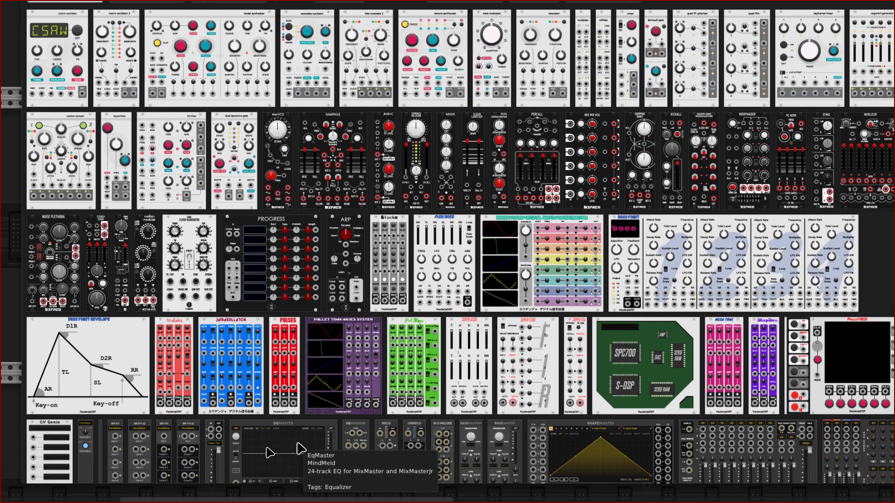
left_click(292, 448)
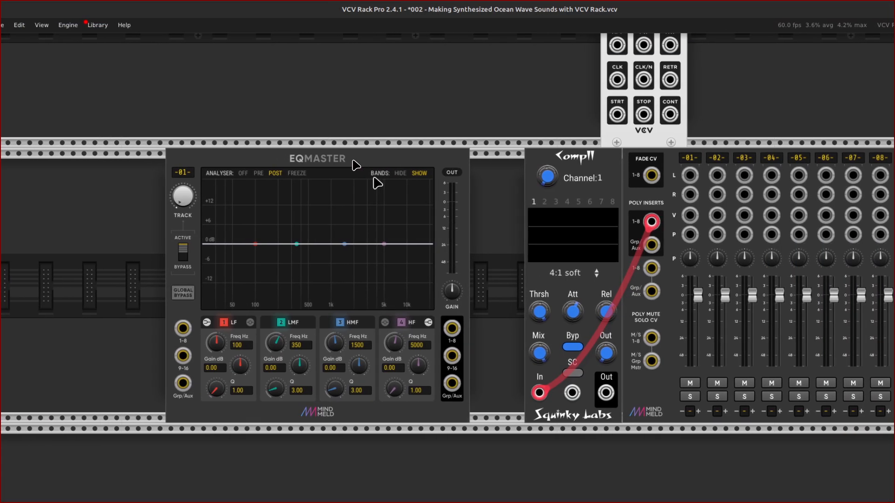
left_click_drag(355, 165, 423, 198)
Connect CompII's Out jack to EqMaster's 1-8 input with a red cable
scroll(450, 201, "right", 10)
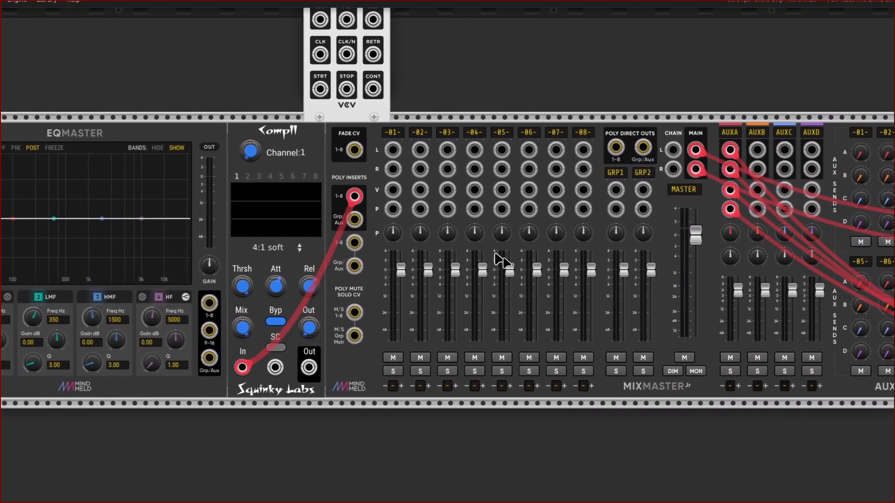
scroll(500, 280, "left", 8)
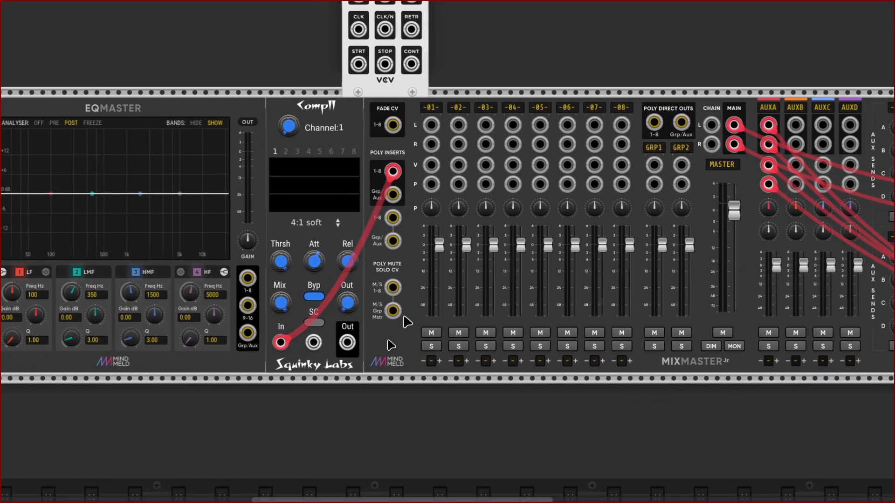
scroll(387, 352, "right", 5)
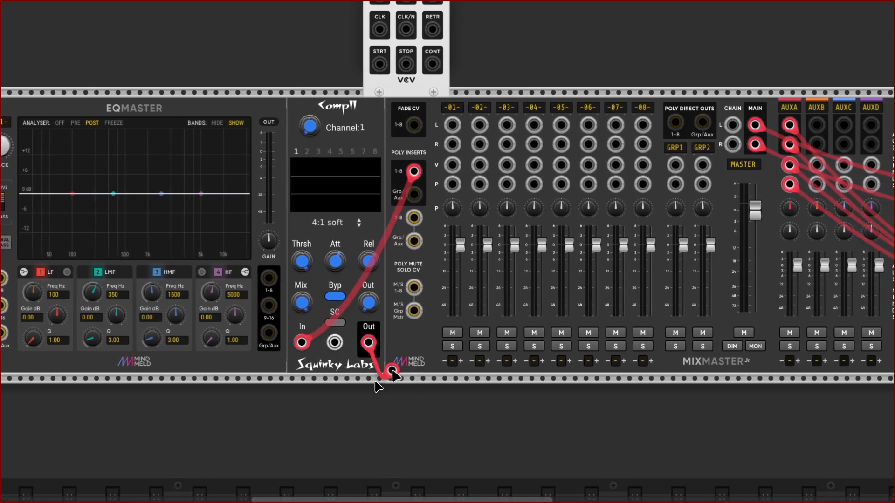
scroll(343, 423, "left", 10)
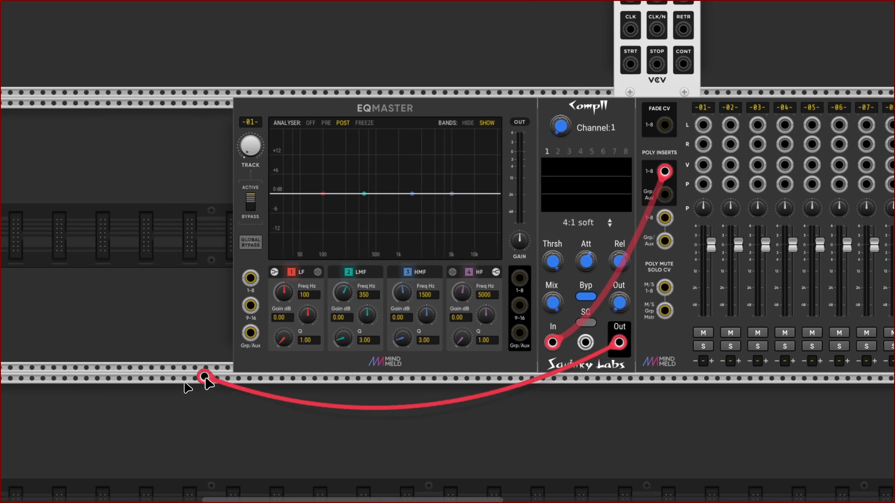
left_click(250, 278)
scroll(231, 304, "right", 2)
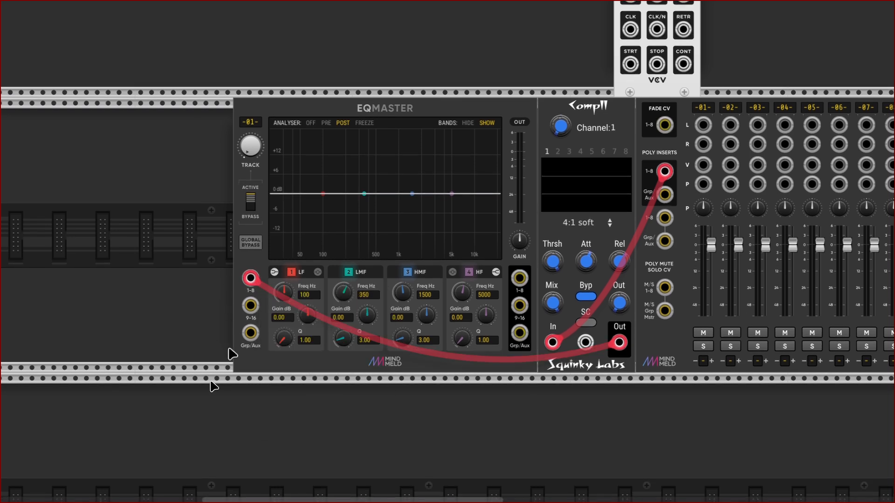
Connect EqMaster's 1-8 output to MixMasterJr's poly insert 1-8 return input with a red cable
scroll(440, 298, "right", 1)
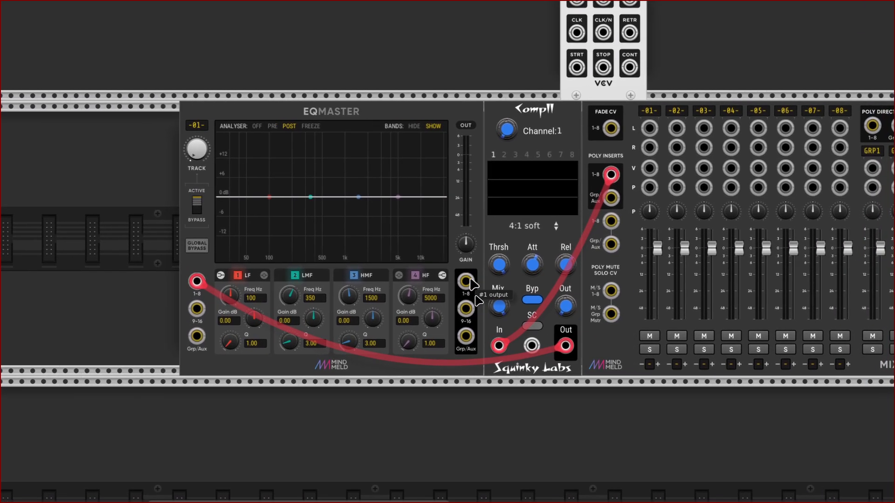
right_click(478, 278)
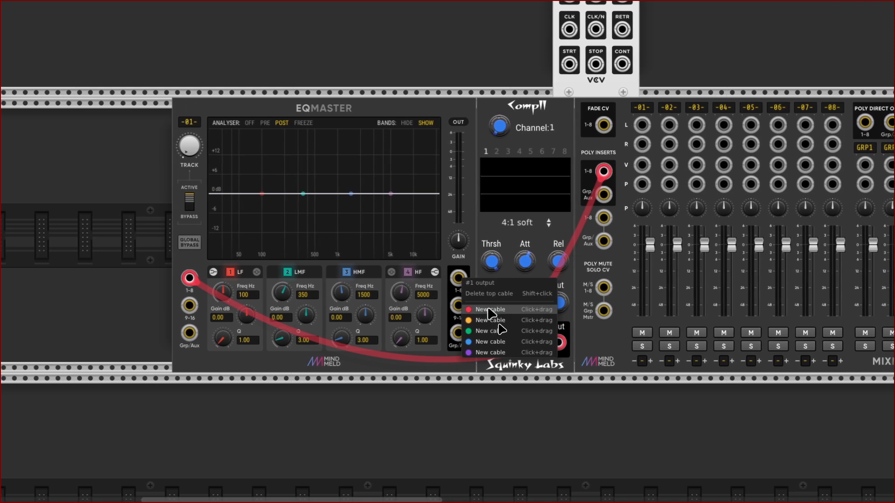
left_click_drag(488, 309, 414, 240)
scroll(529, 455, "right", 9)
scroll(425, 280, "up", 1)
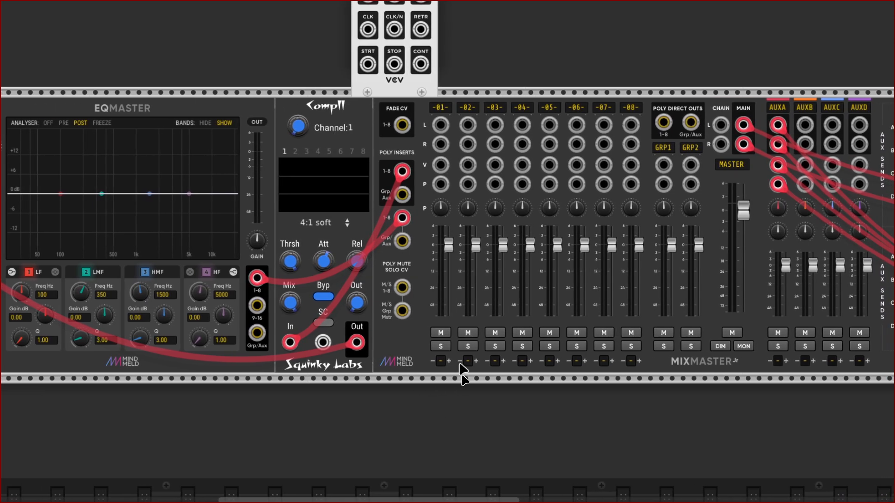
Move the MIDI-CV module along its row so it lines up with EqMaster's left edge in the row below
scroll(442, 366, "left", 5)
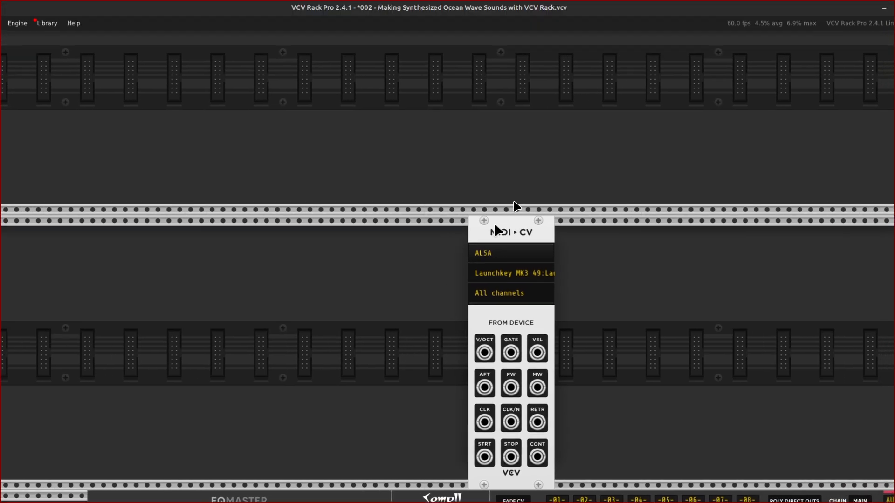
left_click_drag(518, 232, 111, 243)
left_click_drag(184, 233, 192, 232)
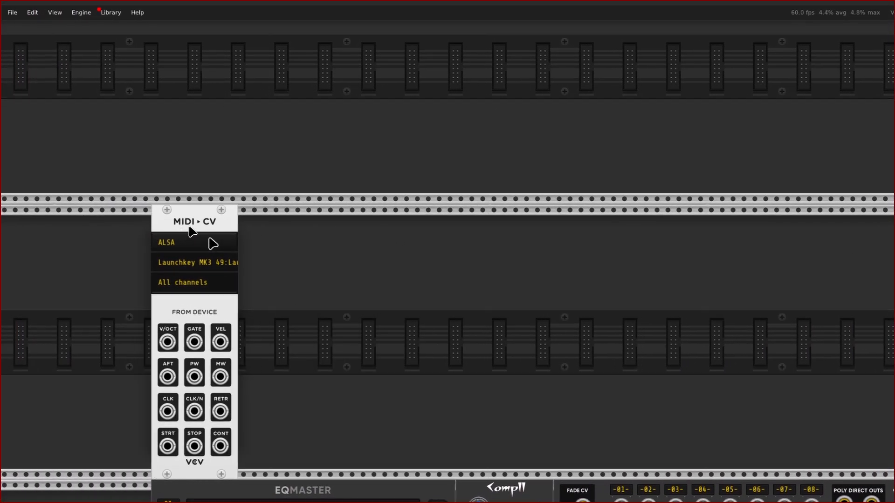
scroll(192, 231, "down", 5)
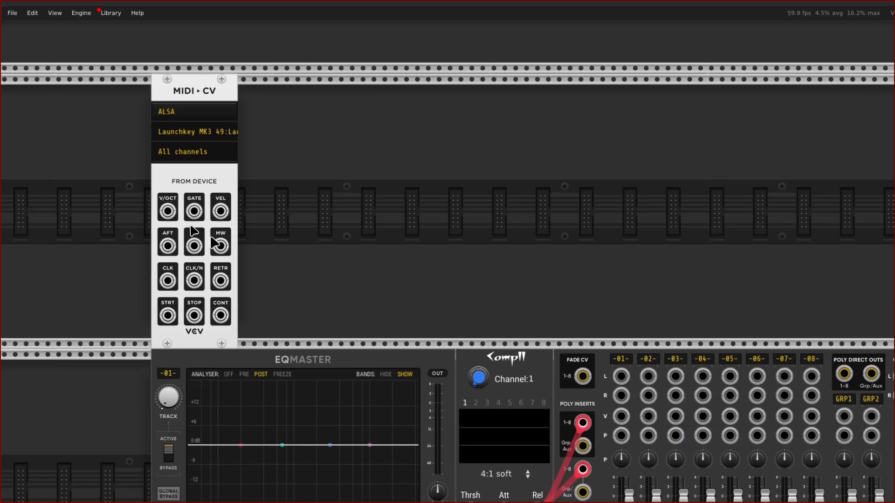
Lower MixMasterJr's master fader to about -26.8 dB
scroll(184, 237, "down", 4)
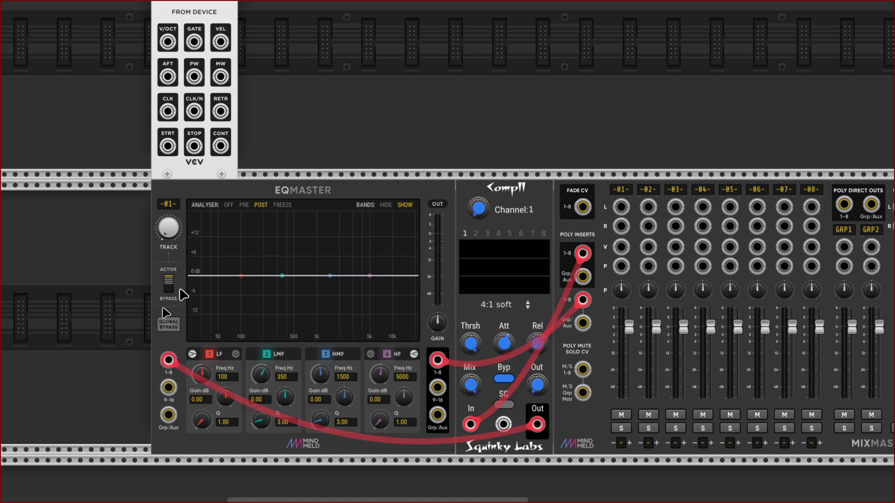
scroll(183, 294, "right", 6)
scroll(183, 294, "right", 2)
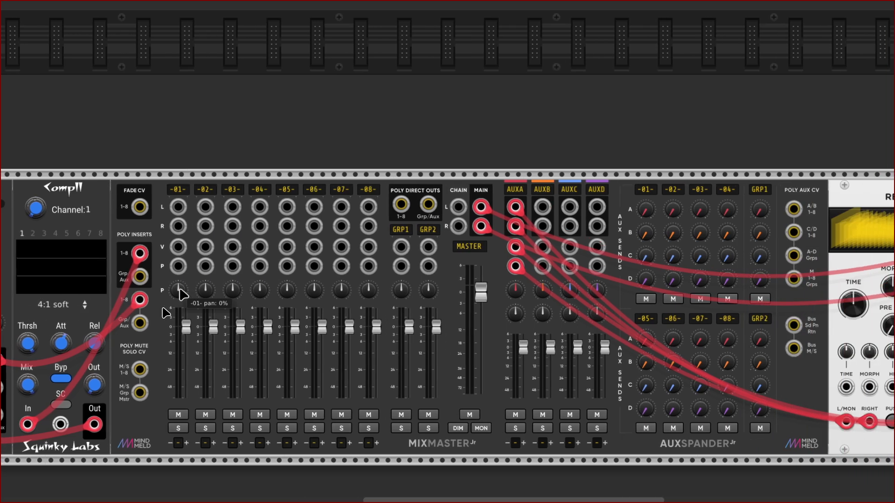
scroll(260, 294, "right", 2)
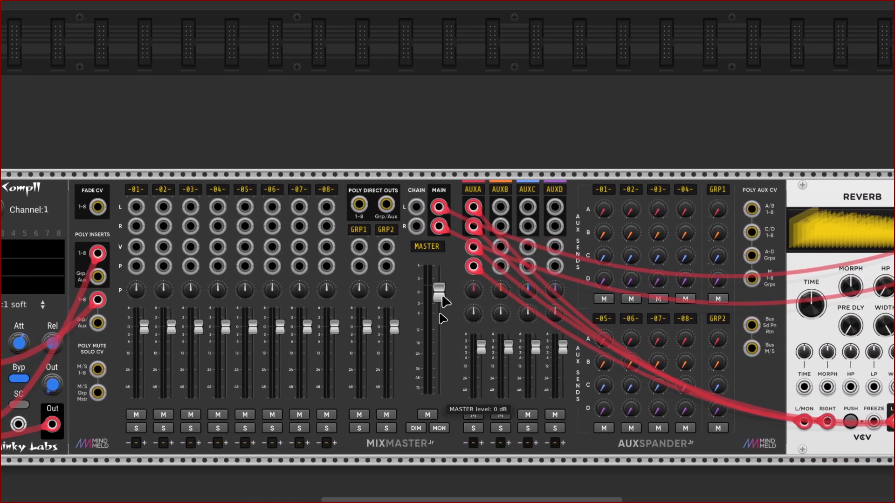
scroll(439, 299, "up", 1)
scroll(440, 300, "right", 1)
left_click_drag(435, 320, 435, 379)
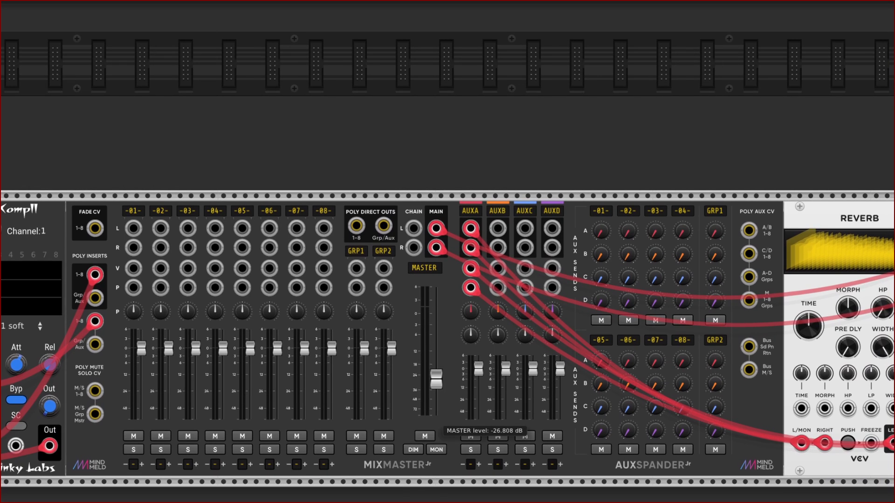
Search the modules for "noise", add VCV's Noise module and place it flush against the right side of MIDI-CV
scroll(299, 252, "left", 20)
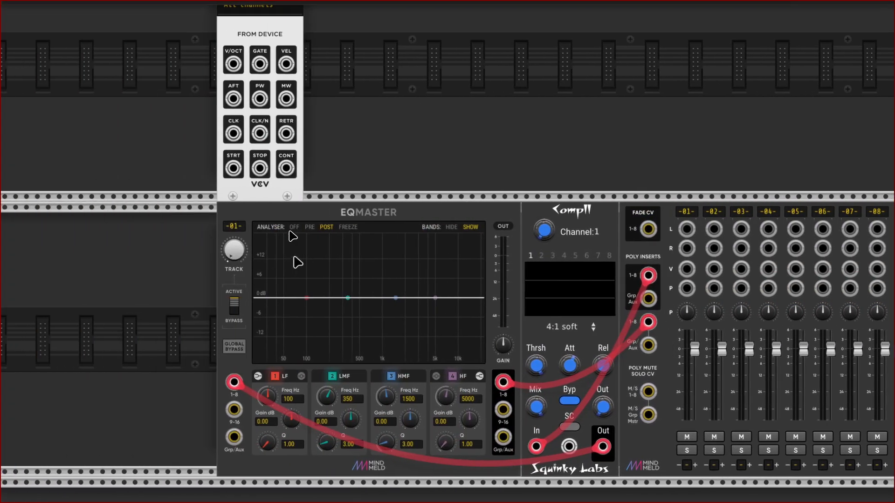
scroll(328, 230, "up", 10)
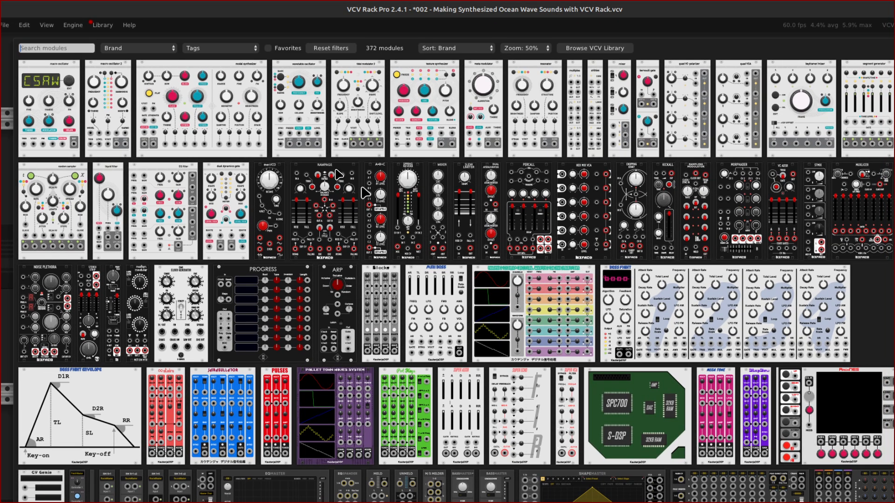
type("noise")
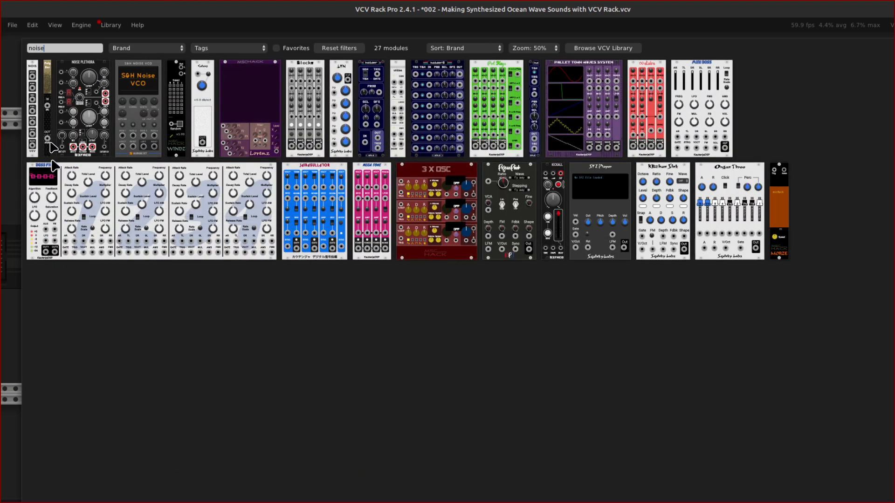
left_click(34, 114)
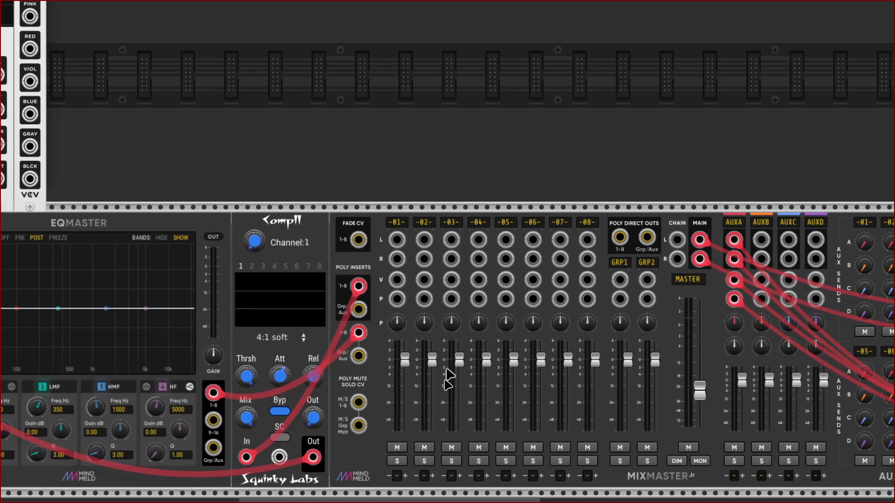
Connect the Noise module's Blue output to MixMasterJr's channel 2 left input with a red cable
scroll(443, 355, "up", 5)
scroll(413, 200, "left", 10)
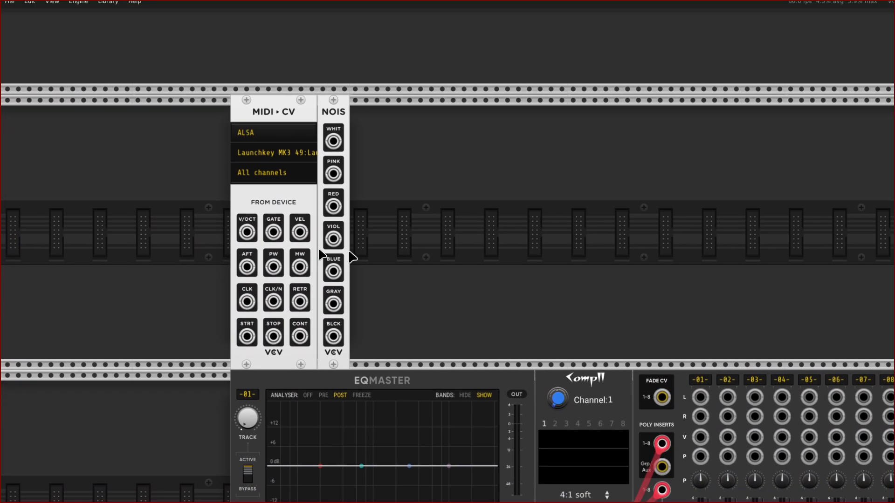
scroll(358, 252, "up", 3)
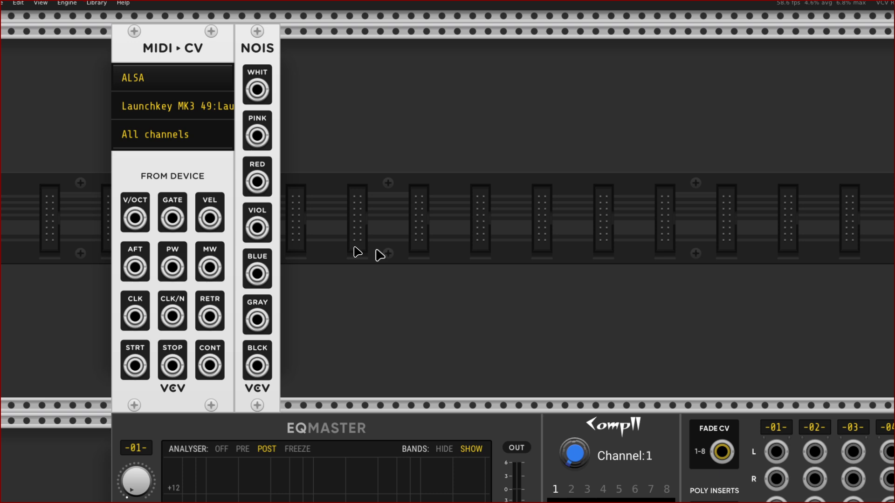
scroll(357, 252, "left", 4)
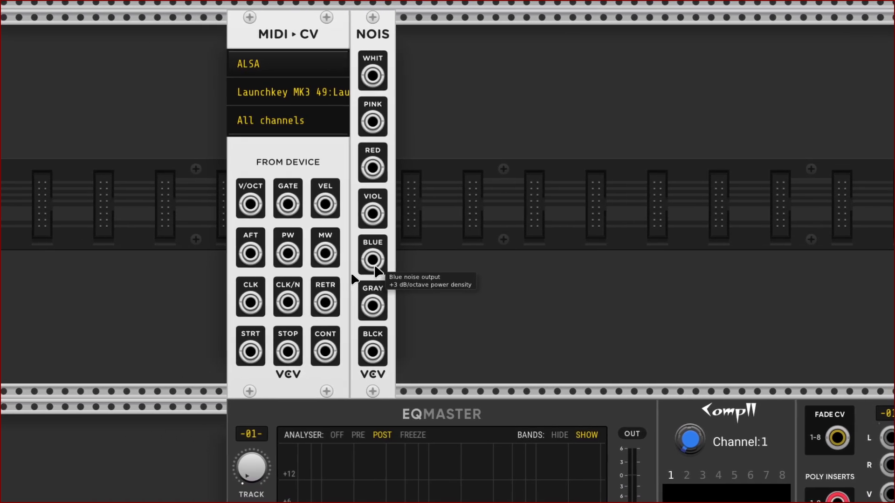
right_click(380, 271)
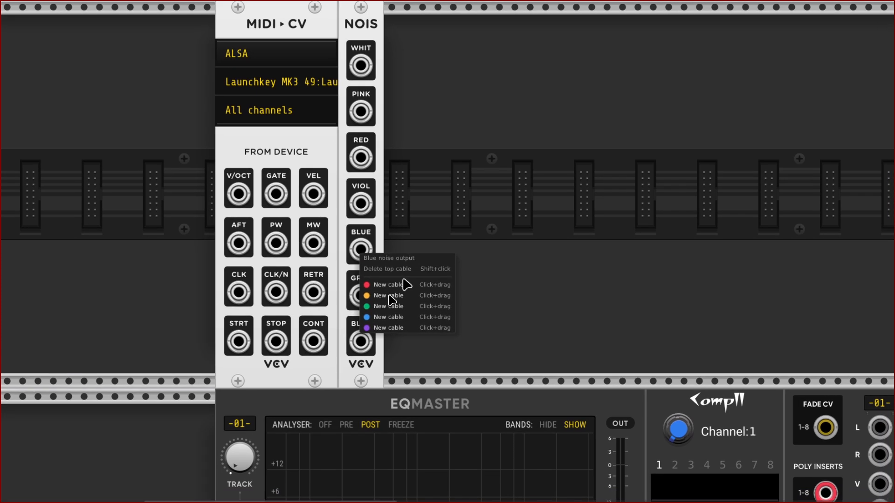
left_click(400, 296)
scroll(438, 290, "right", 10)
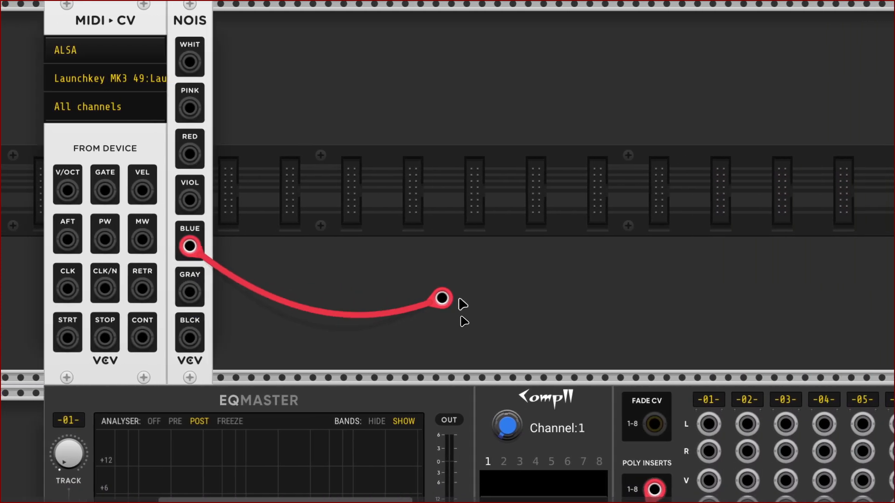
scroll(442, 291, "down", 3)
scroll(451, 299, "right", 2)
scroll(445, 302, "down", 2)
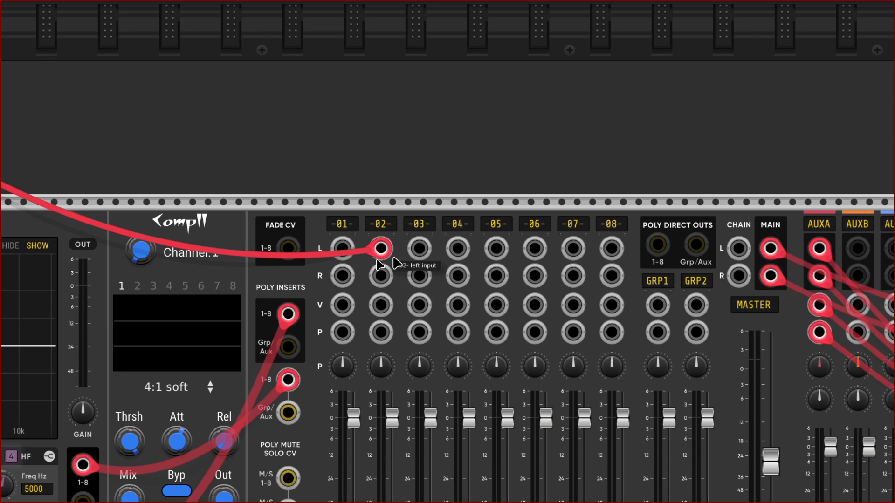
left_click_drag(379, 265, 383, 267)
Set EqMaster's track to 02 and view the blue noise spectrum in its analyser
scroll(390, 260, "down", 5)
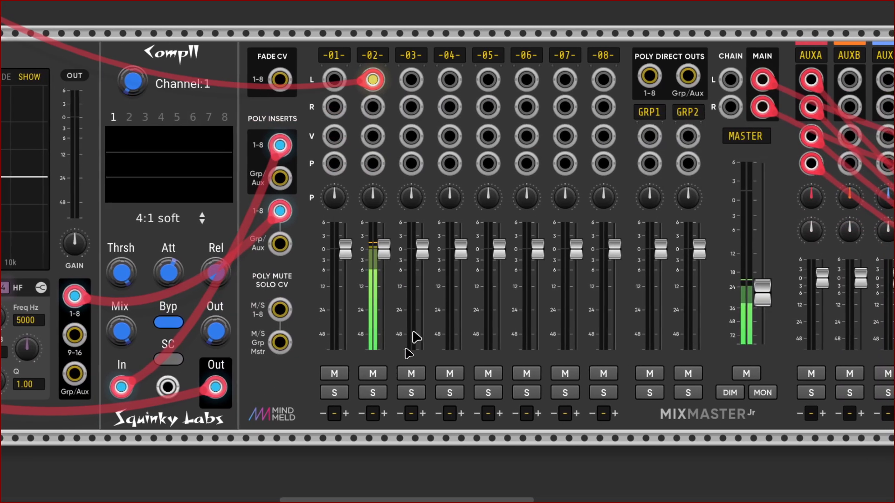
scroll(419, 317, "left", 11)
scroll(345, 326, "up", 3)
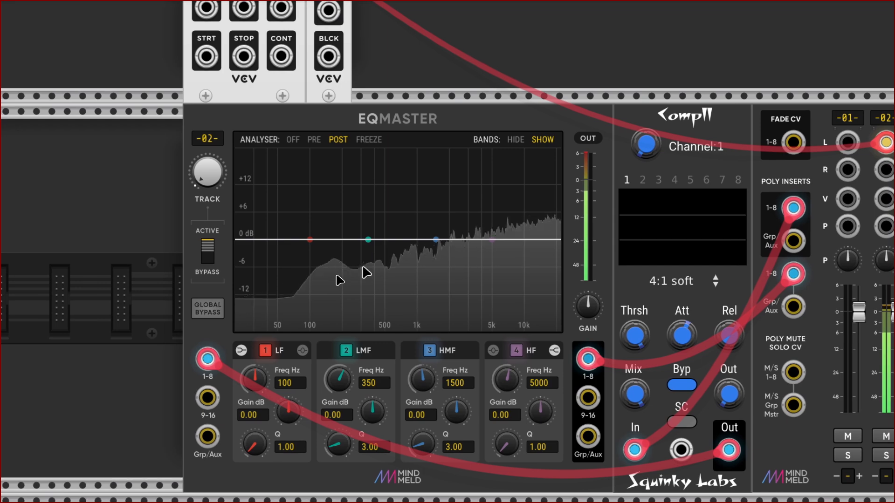
Search the modules for "vcf", add VCV's VCF and place it in the row directly above MixMasterJr's first channels
scroll(366, 271, "right", 10)
scroll(362, 269, "up", 10)
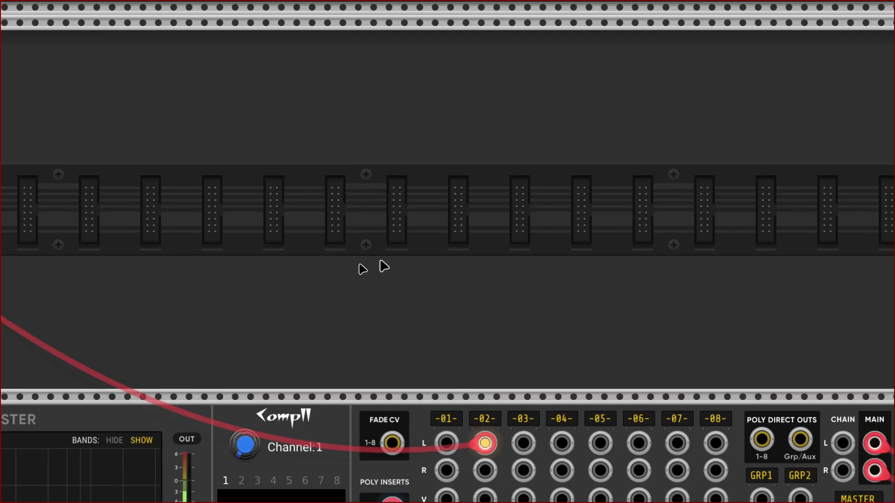
scroll(382, 279, "left", 3)
right_click(404, 271)
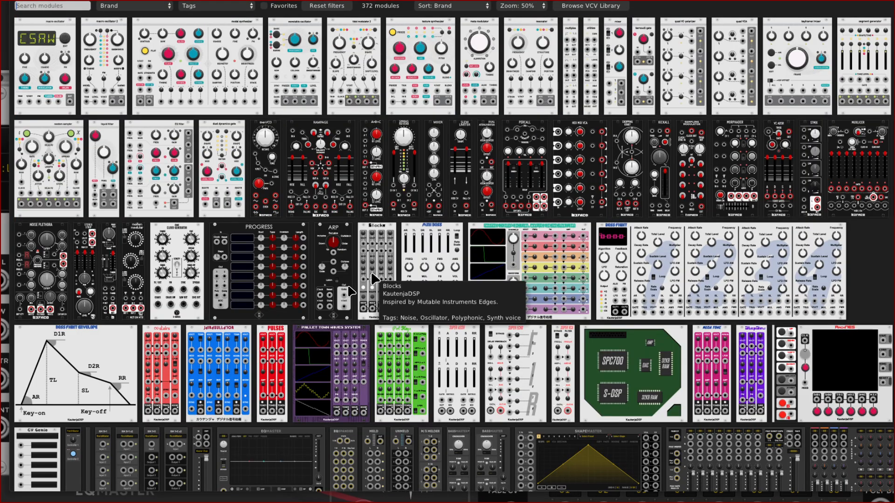
type("vcf")
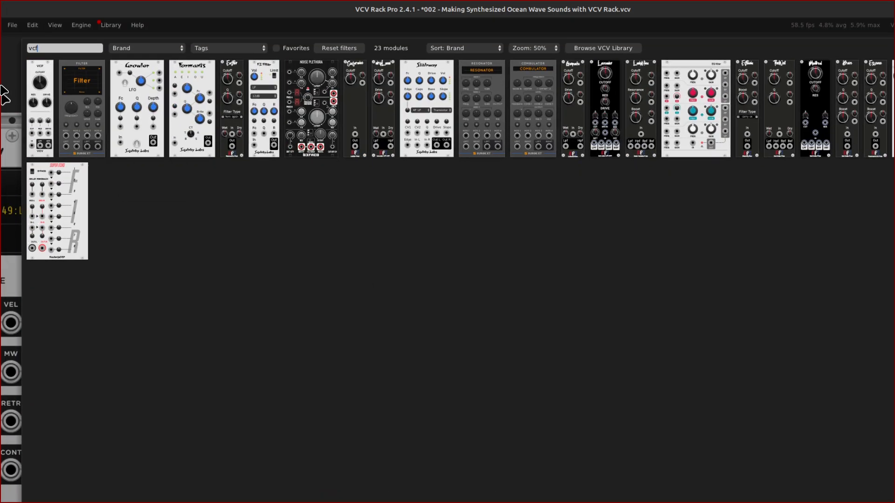
left_click(36, 87)
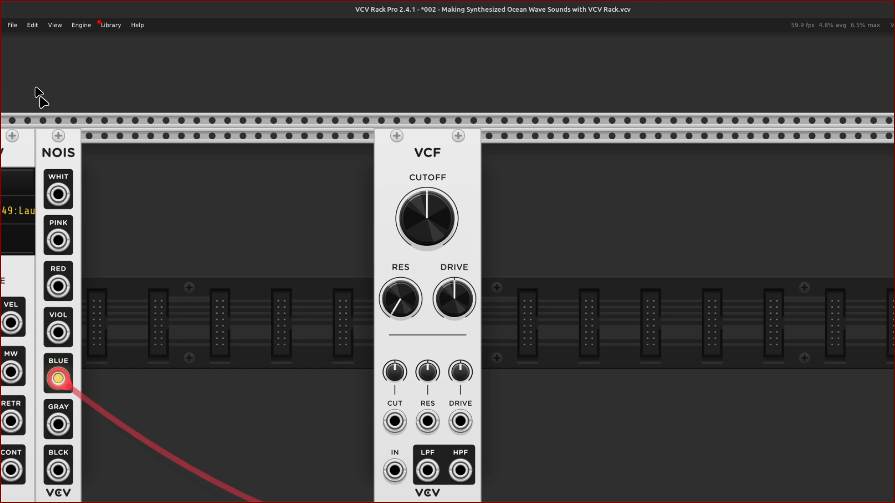
left_click_drag(455, 161, 551, 157)
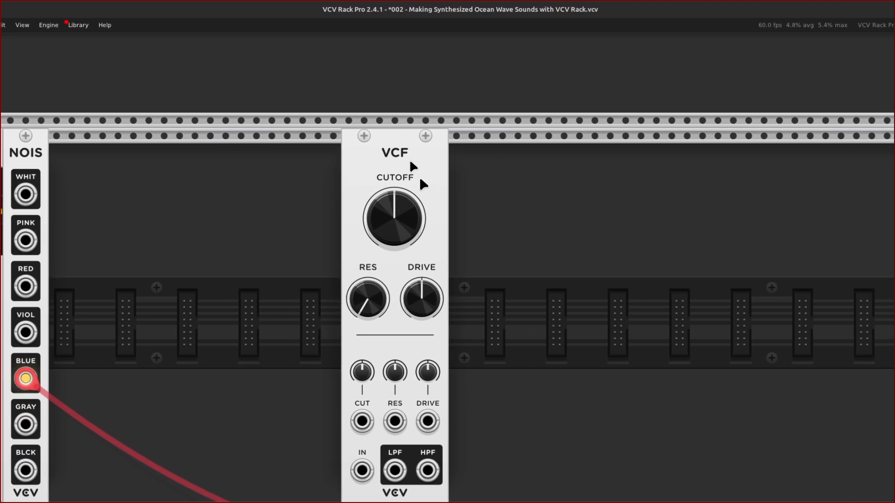
left_click_drag(495, 163, 550, 172)
Move the Blue noise cable from mixer channel 2 to VCF's In, and connect VCF's LPF output to channel 2's left input
scroll(567, 169, "down", 5)
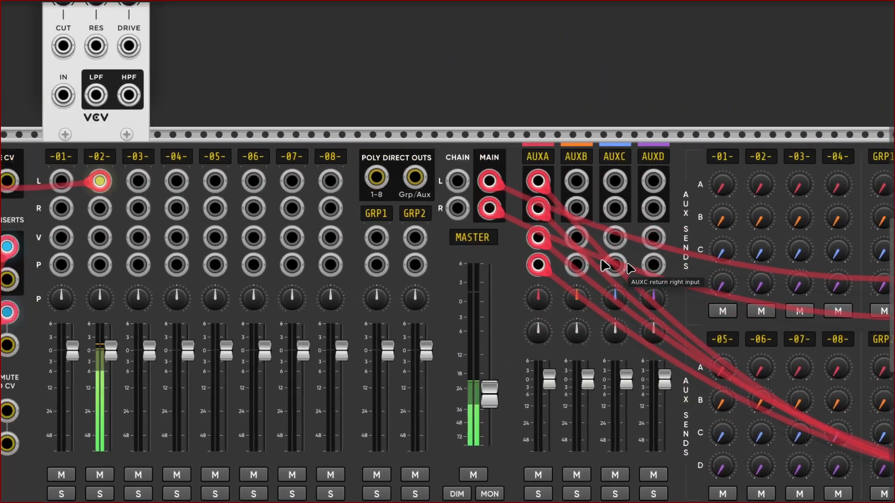
scroll(552, 266, "up", 5)
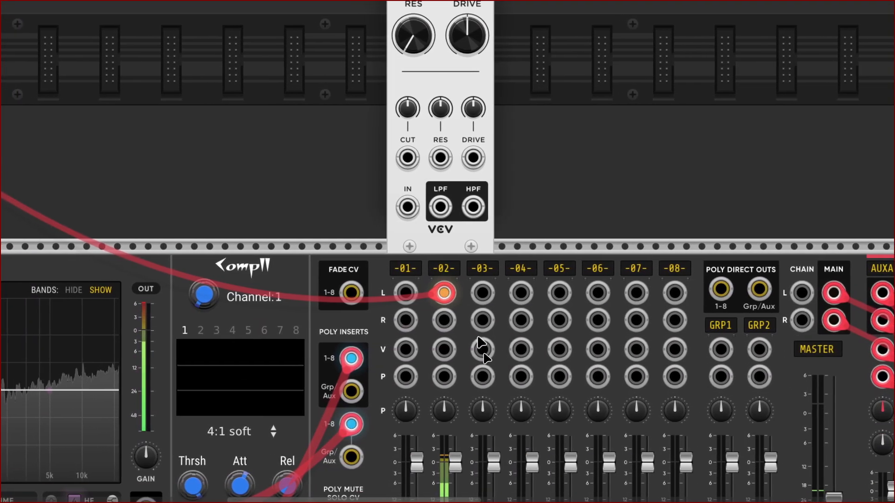
left_click_drag(454, 293, 416, 207)
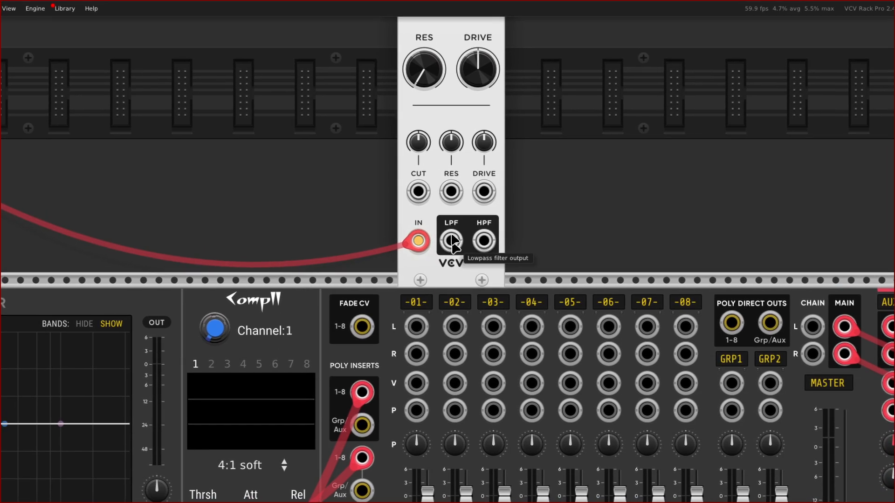
right_click(446, 243)
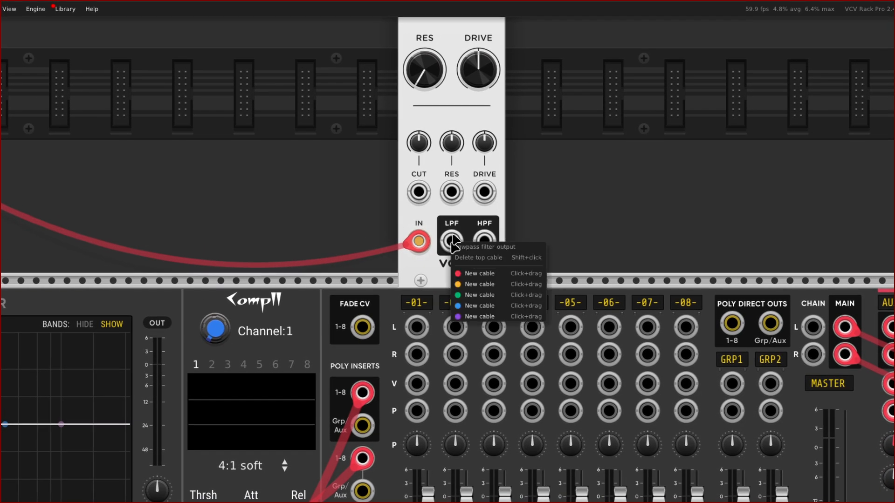
left_click_drag(472, 264, 449, 315)
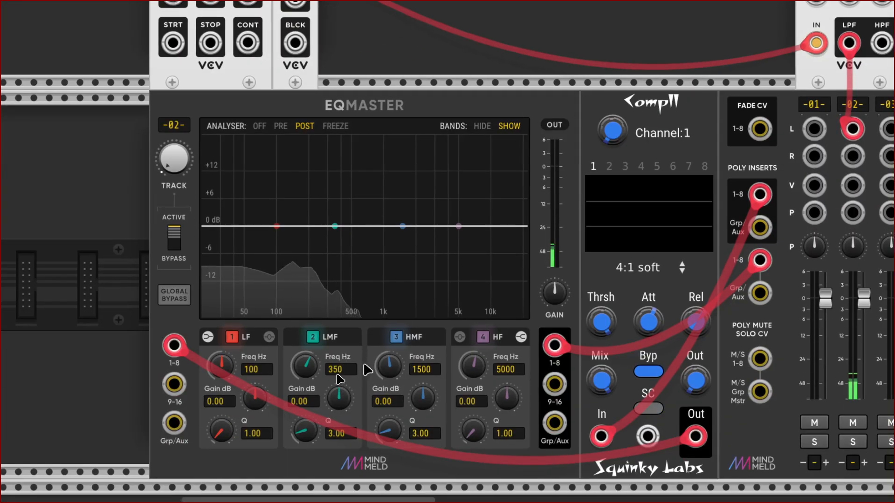
Open the value entry of MixMasterJr's master fader and inspect the filtered noise spectrum in EqMaster's analyser
scroll(362, 324, "right", 10)
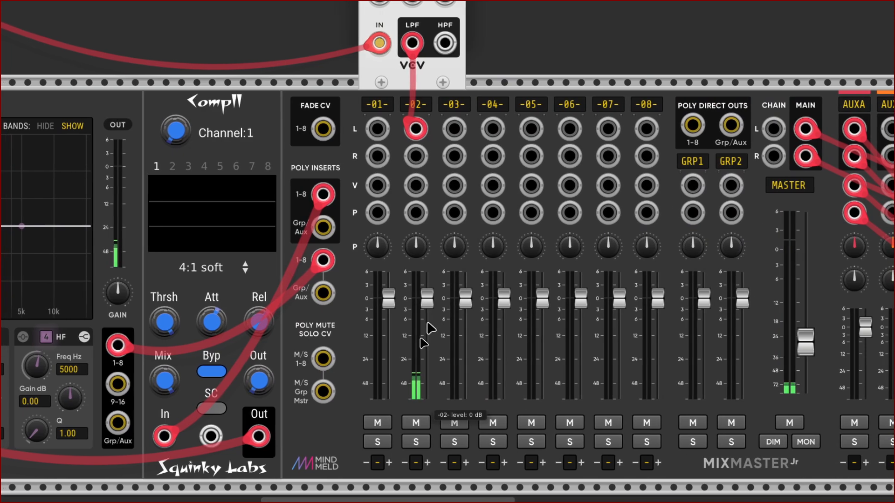
scroll(431, 358, "right", 7)
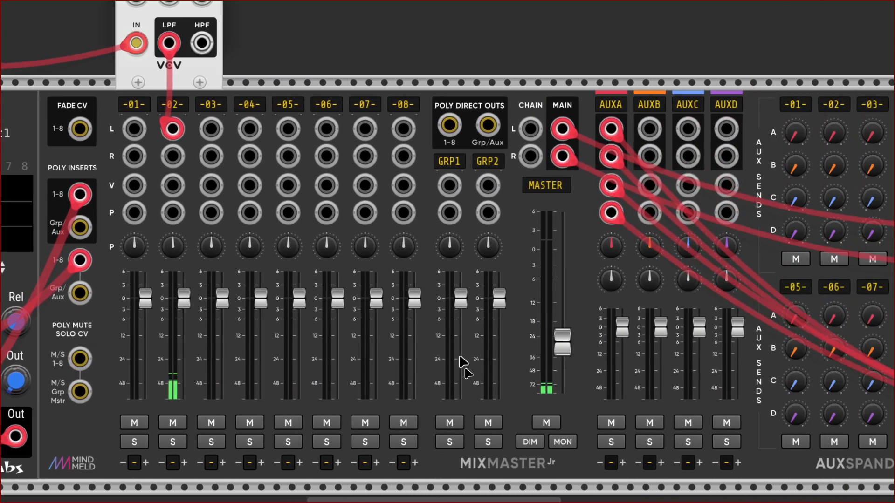
mouse_move(481, 347)
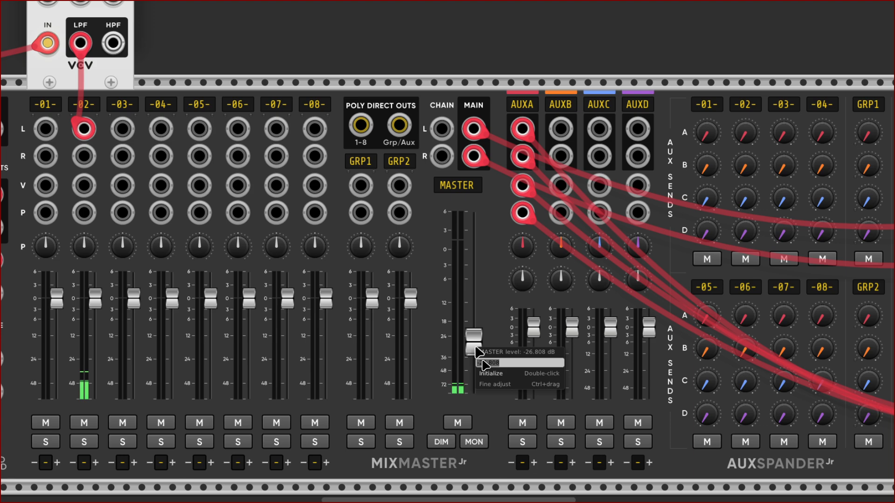
scroll(496, 381, "left", 16)
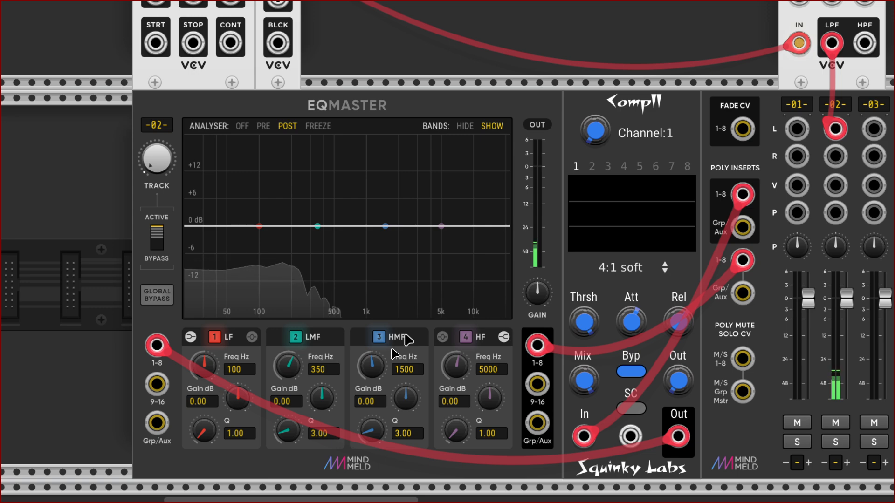
Set the VCF's cutoff frequency to 340 Hz
scroll(408, 340, "right", 15)
scroll(435, 315, "up", 7)
scroll(442, 280, "left", 2)
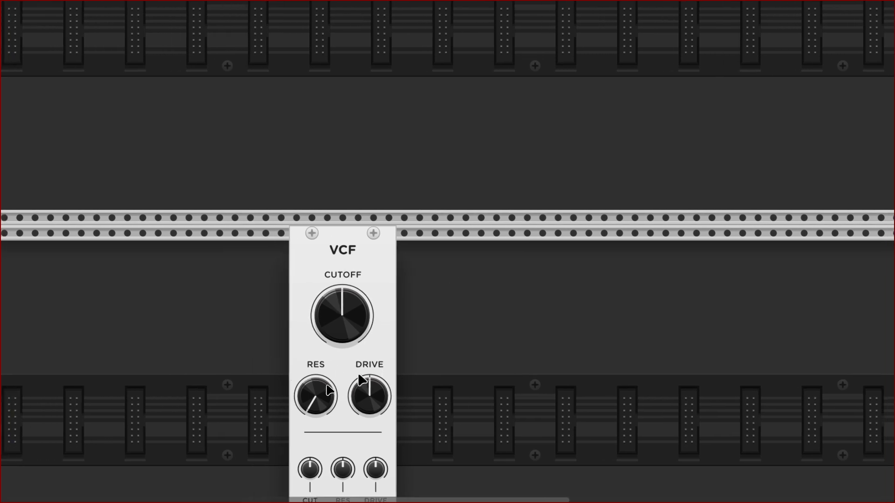
right_click(346, 304)
scroll(391, 326, "right", 1)
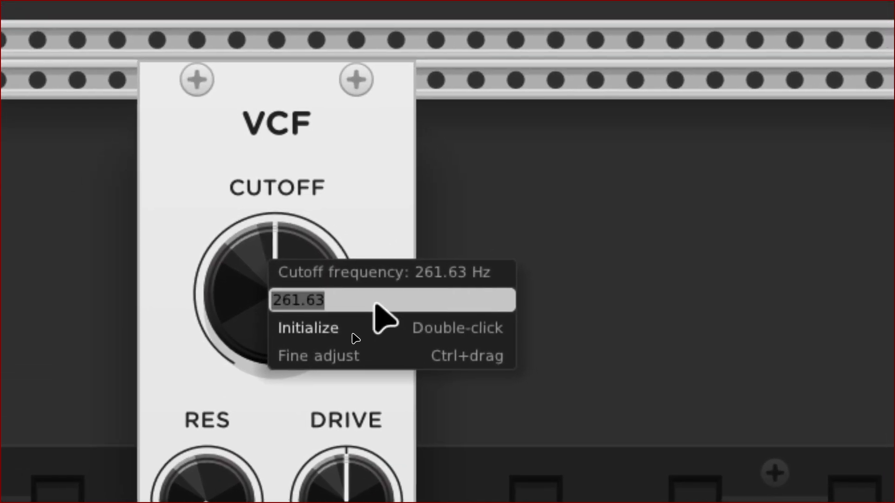
left_click(375, 305)
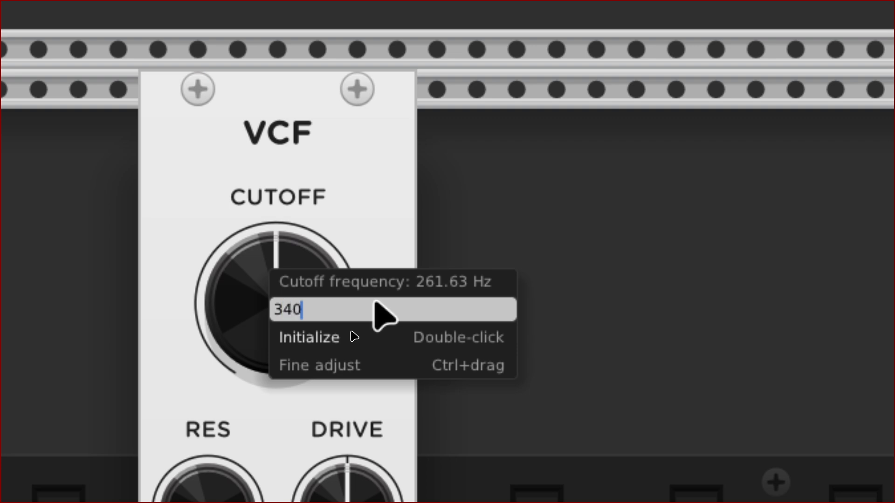
key("Return")
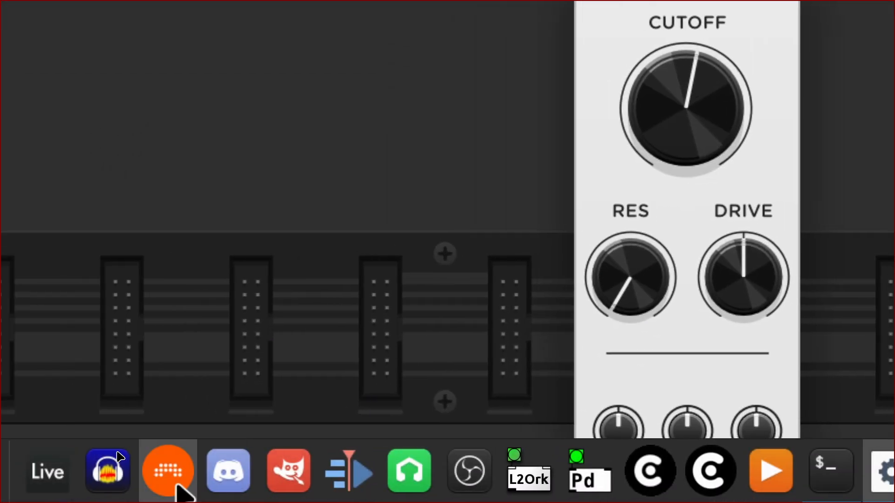
scroll(212, 221, "down", 15)
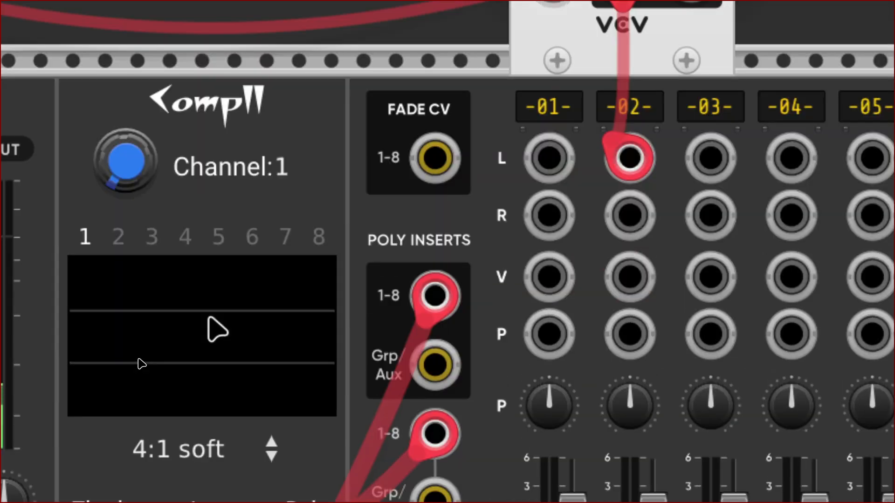
Switch the Comp II compressor to editing channel 2
scroll(11, 344, "down", 5)
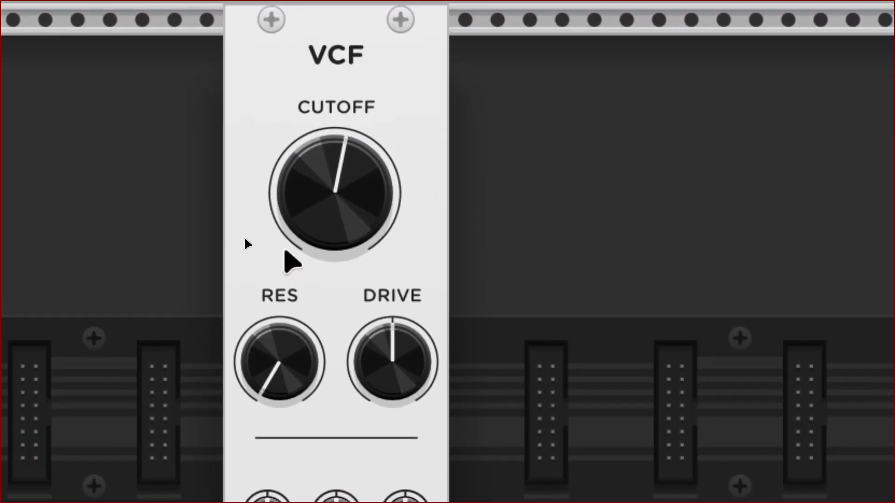
mouse_move(286, 186)
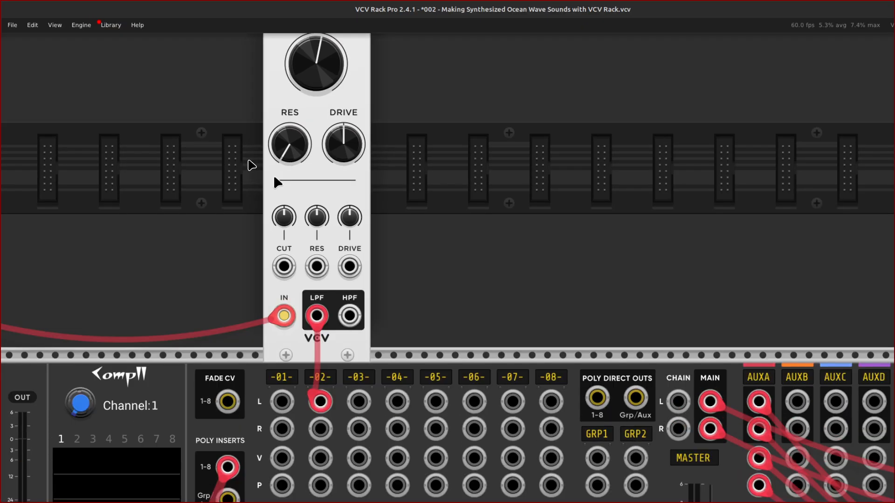
scroll(274, 177, "left", 3)
scroll(274, 177, "up", 2)
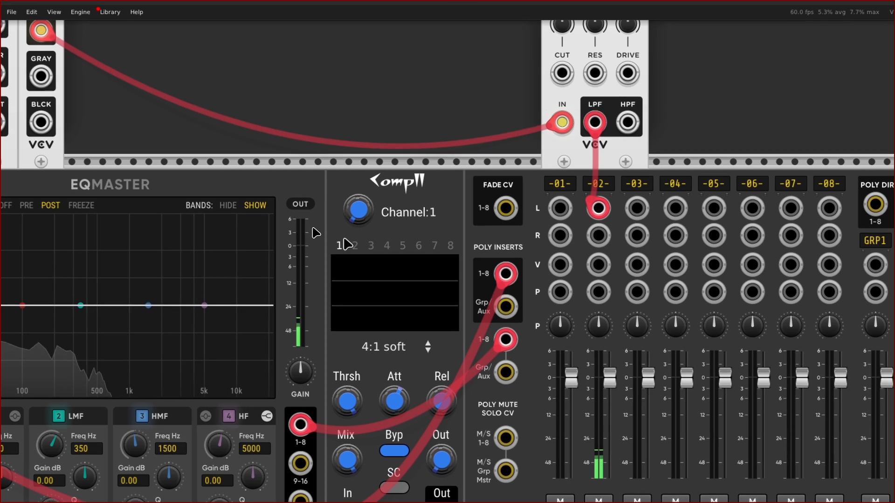
scroll(340, 243, "down", 3)
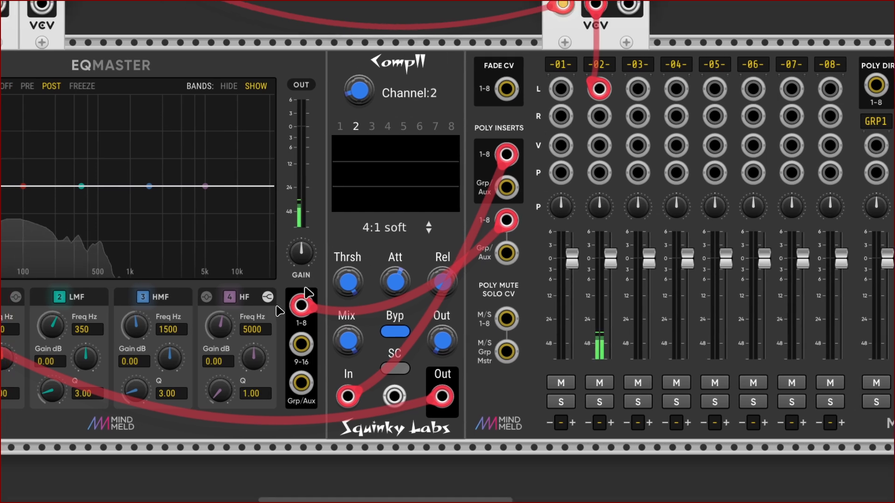
Lower Comp II's threshold for channel 2 to -40 dB
mouse_move(361, 284)
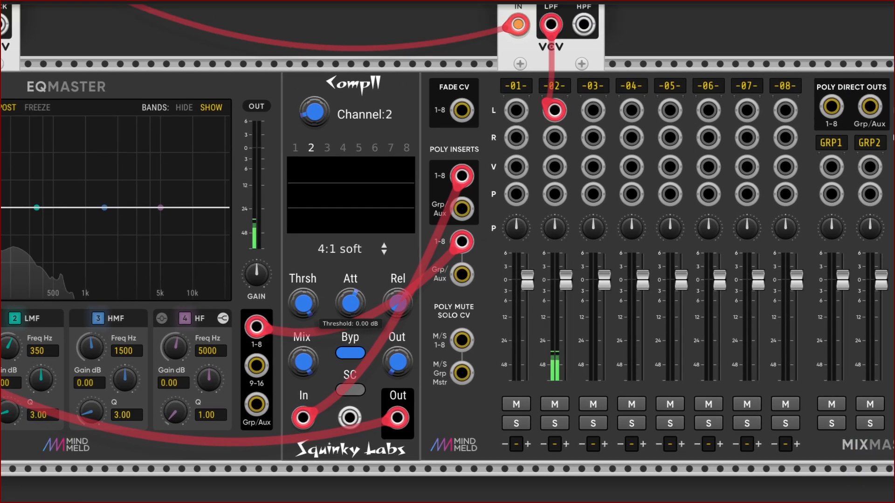
left_click_drag(356, 286, 303, 336)
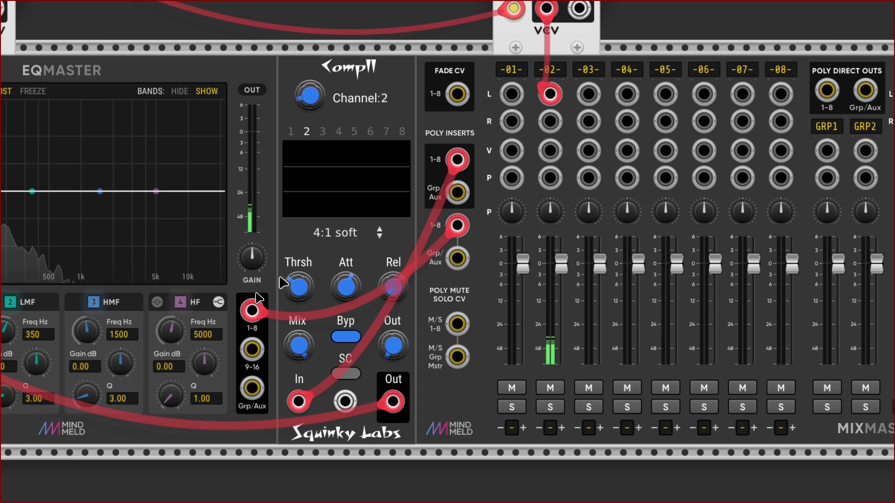
left_click_drag(297, 289, 297, 290)
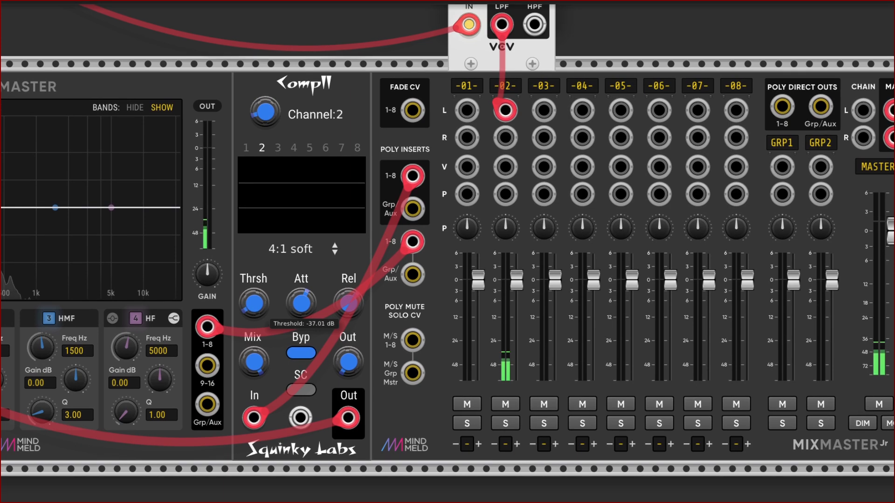
left_click_drag(254, 303, 254, 305)
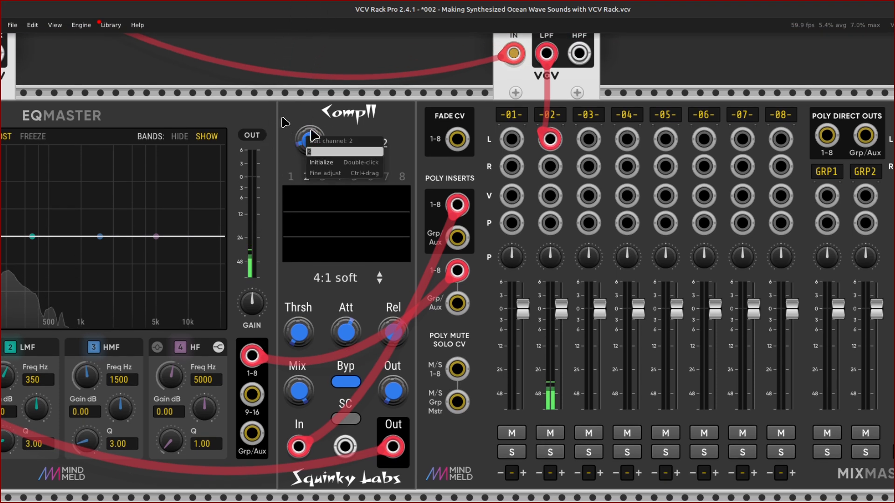
key("Return")
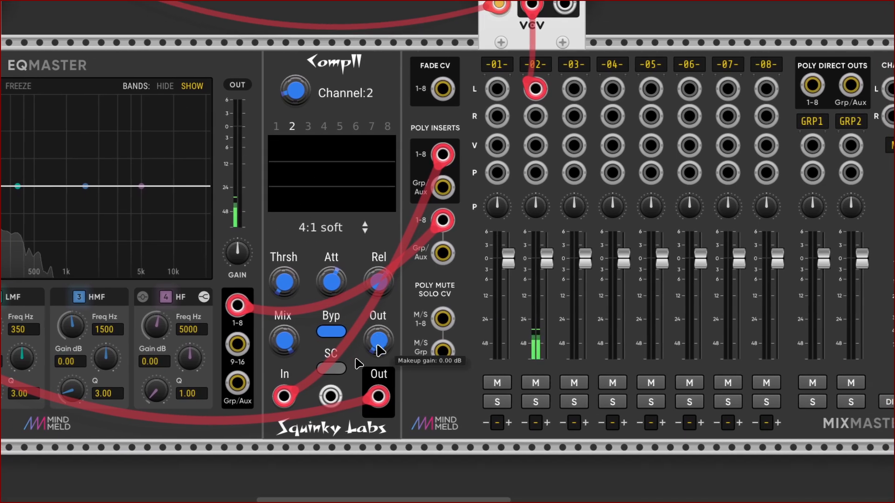
Set Comp II's makeup gain for channel 2 to 12 dB and examine the noise spectrum in EqMaster's analyser
right_click(383, 347)
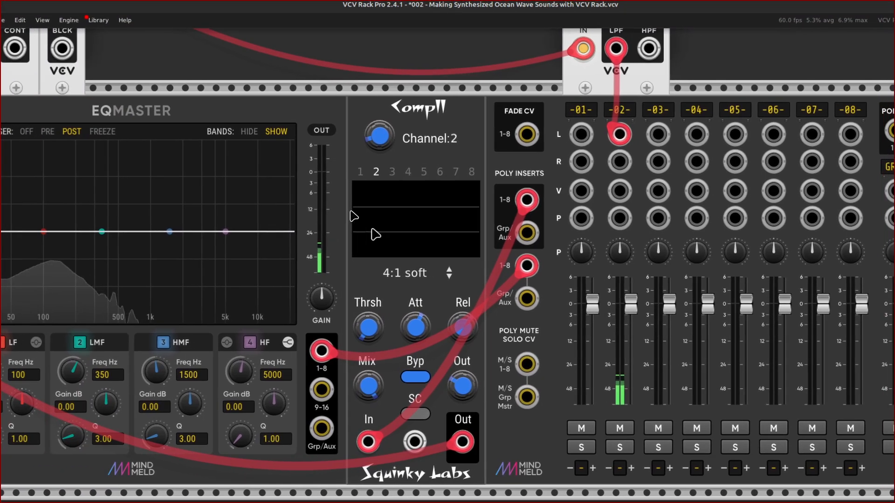
scroll(352, 216, "up", 3)
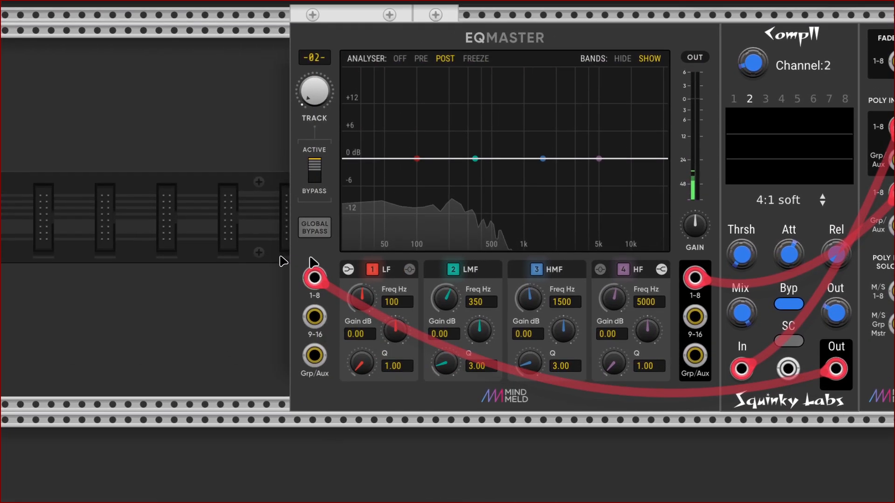
scroll(288, 285, "right", 10)
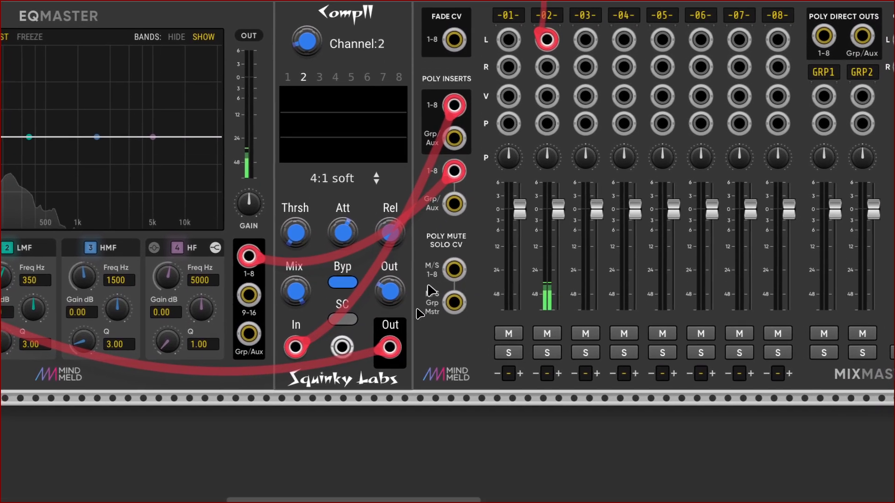
scroll(387, 320, "up", 3)
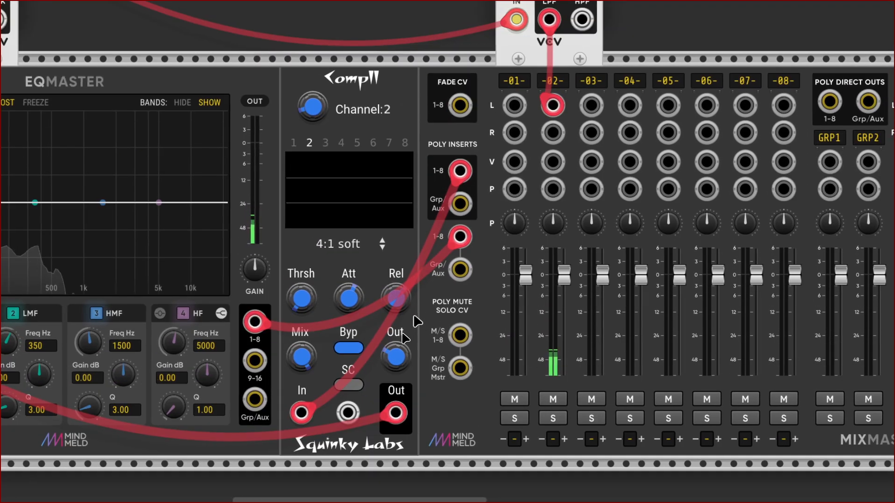
Reset Comp II's attack time to its default and turn off the bypass for channel 2
mouse_move(402, 355)
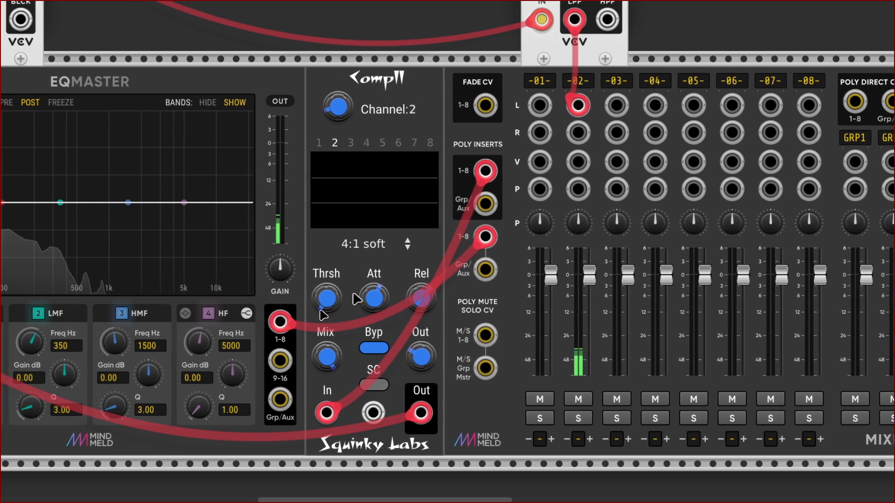
mouse_move(306, 299)
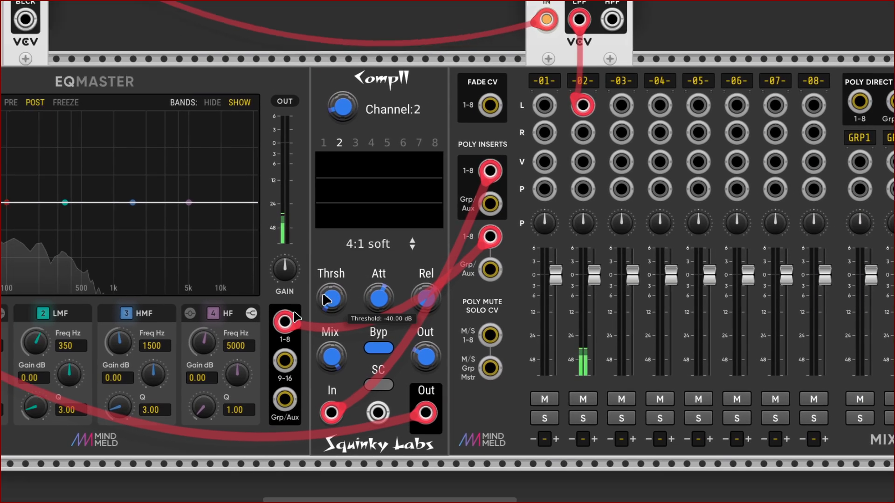
mouse_move(333, 318)
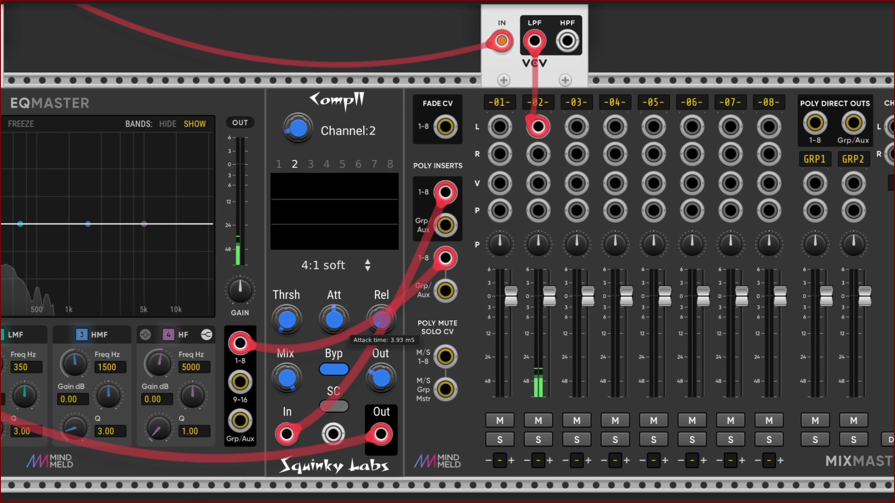
double_click(334, 319)
left_click_drag(333, 317, 334, 313)
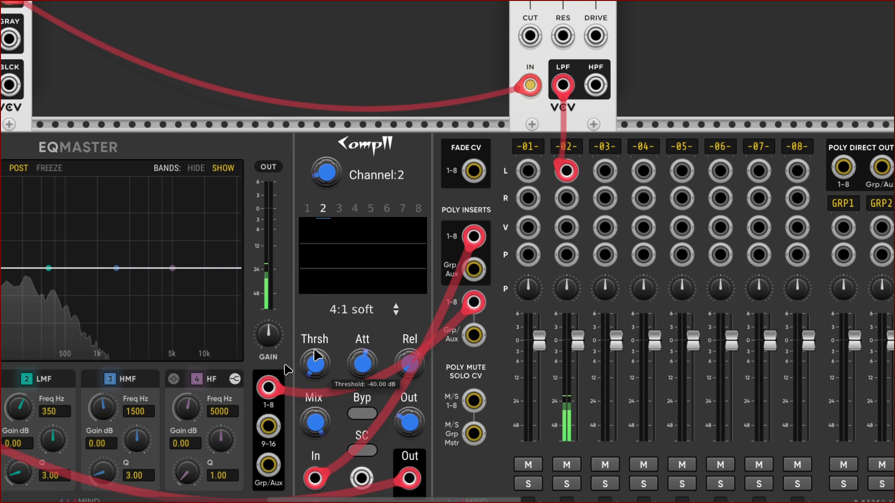
Check Comp II's makeup gain, the mixer levels and the compressed noise spectrum in EqMaster's analyser
scroll(332, 376, "down", 4)
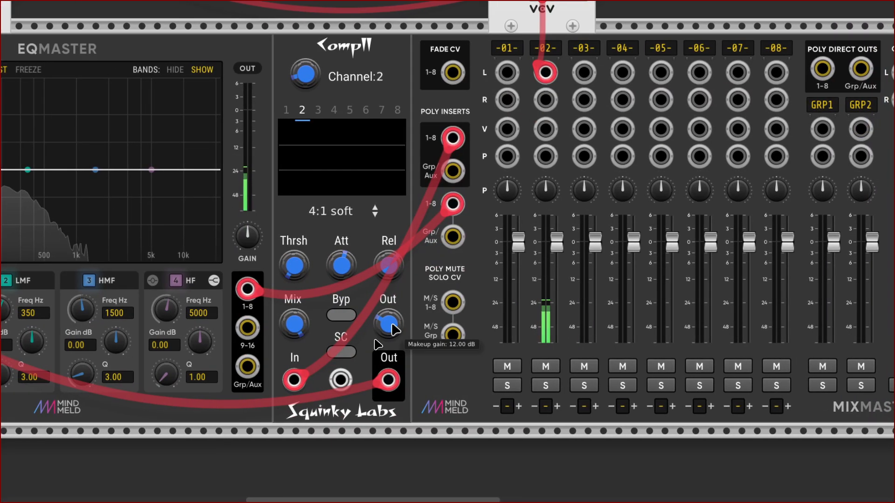
scroll(395, 325, "right", 4)
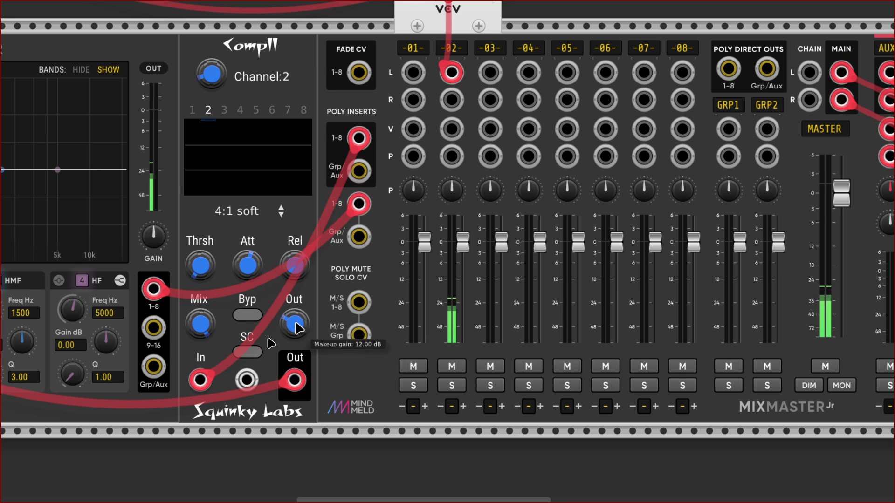
scroll(296, 328, "left", 5)
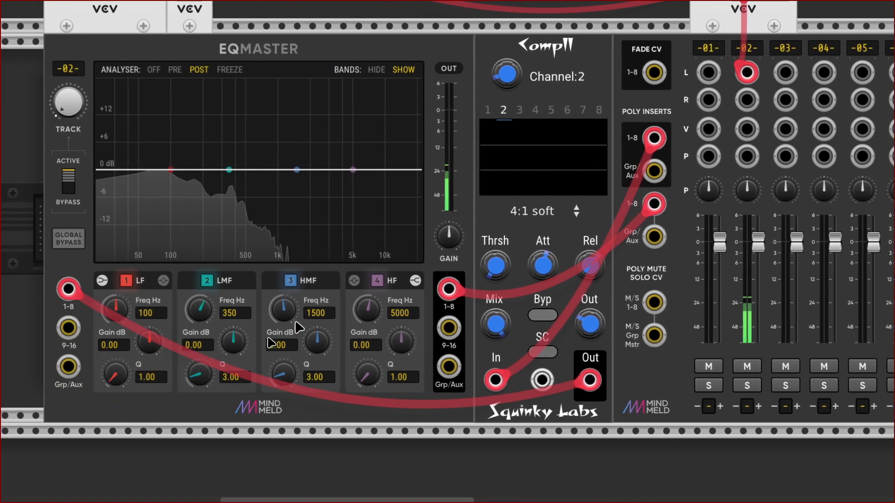
key("F11")
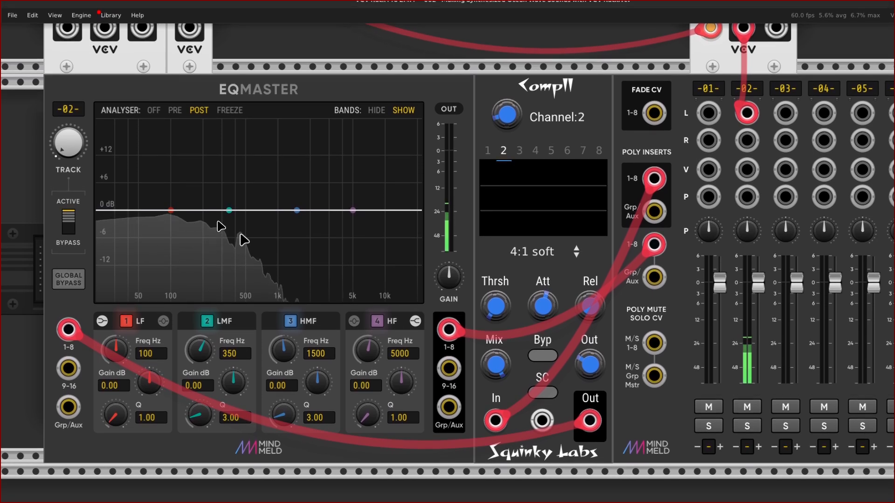
Move the VCF further right along its row to free space beside the Noise module
scroll(243, 230, "up", 5)
scroll(249, 229, "right", 6)
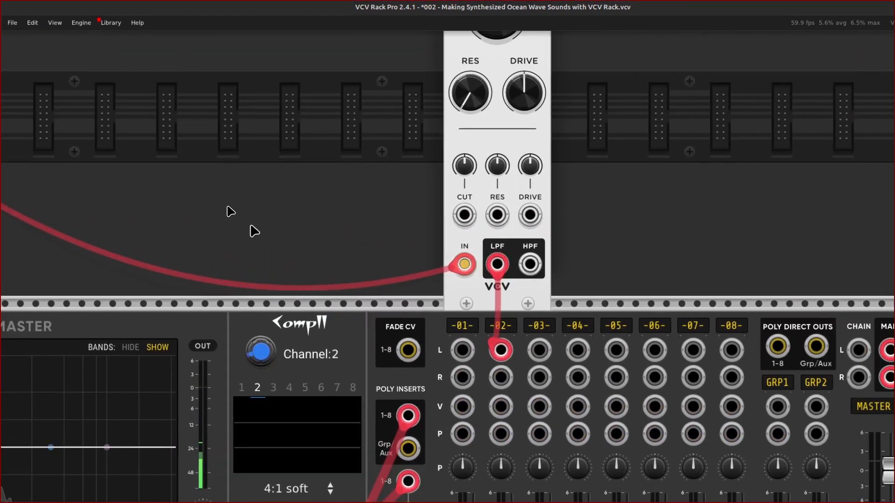
scroll(250, 228, "up", 5)
left_click_drag(479, 140, 635, 143)
left_click_drag(566, 142, 591, 144)
scroll(509, 146, "left", 10)
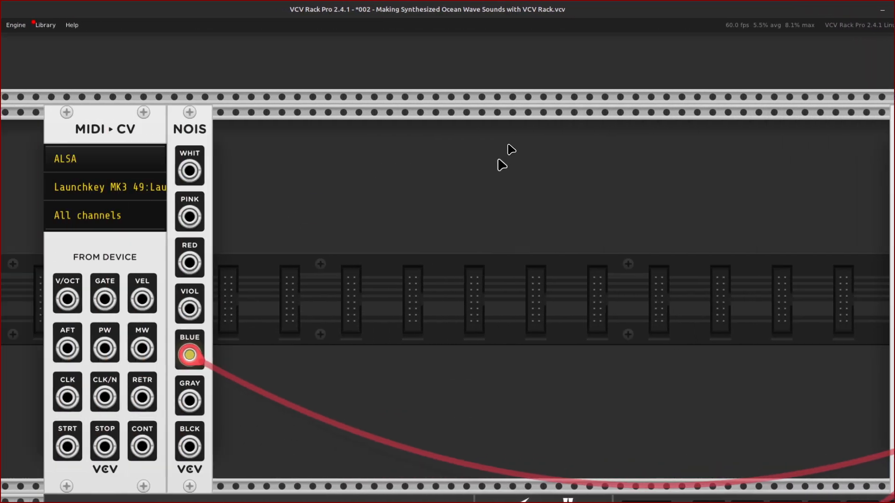
Search the modules for "vcf", add a second VCV VCF and place it between Noise and the existing VCF
scroll(510, 227, "right", 5)
right_click(509, 229)
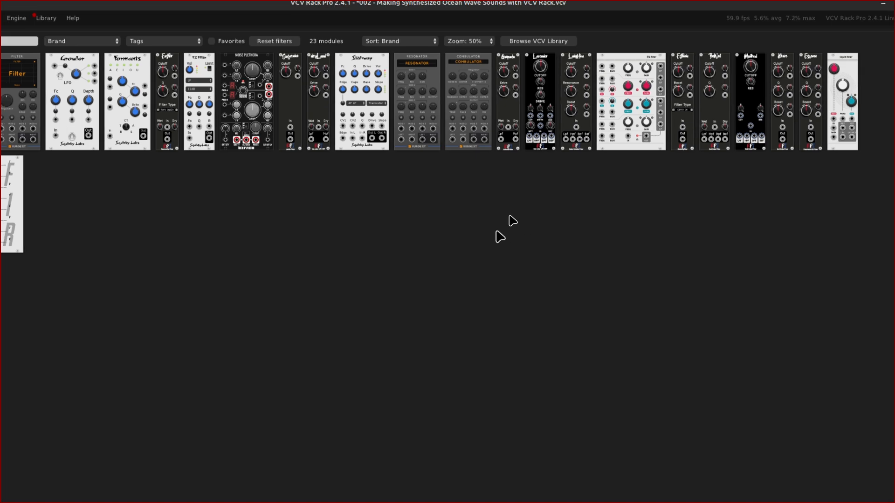
key("BackSpace")
type("vcf")
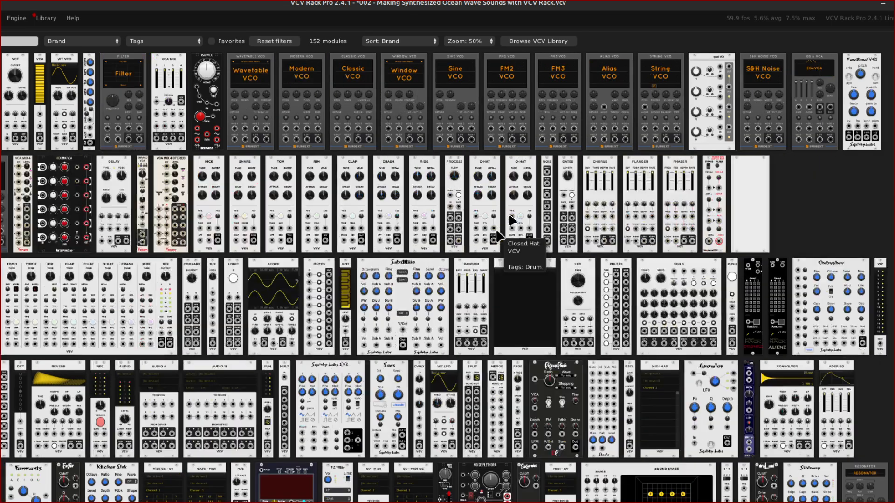
key("Return")
scroll(497, 232, "right", 5)
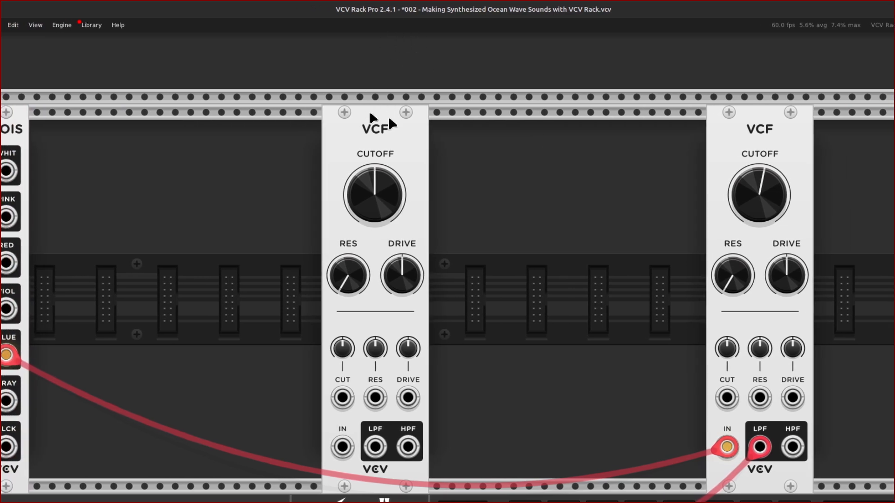
left_click_drag(374, 114, 446, 123)
Connect the Noise module's Violet output to the new VCF's In
scroll(437, 137, "left", 10)
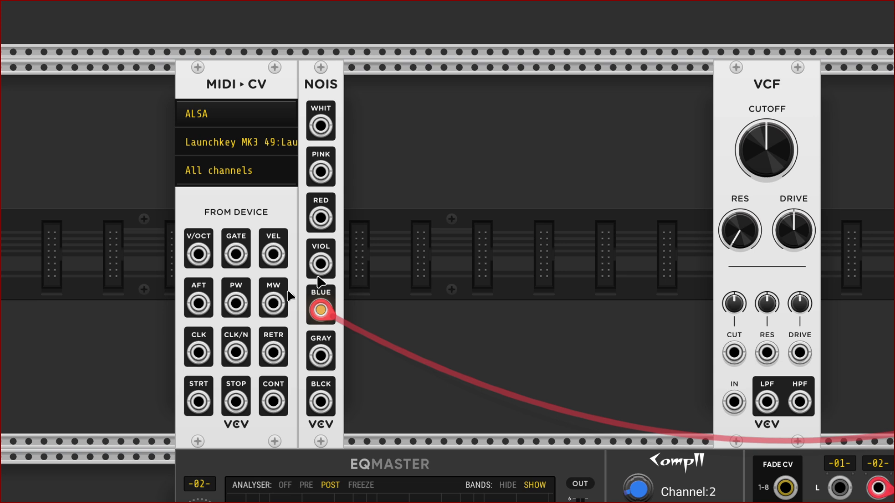
right_click(320, 259)
left_click_drag(326, 300, 451, 397)
scroll(395, 295, "right", 5)
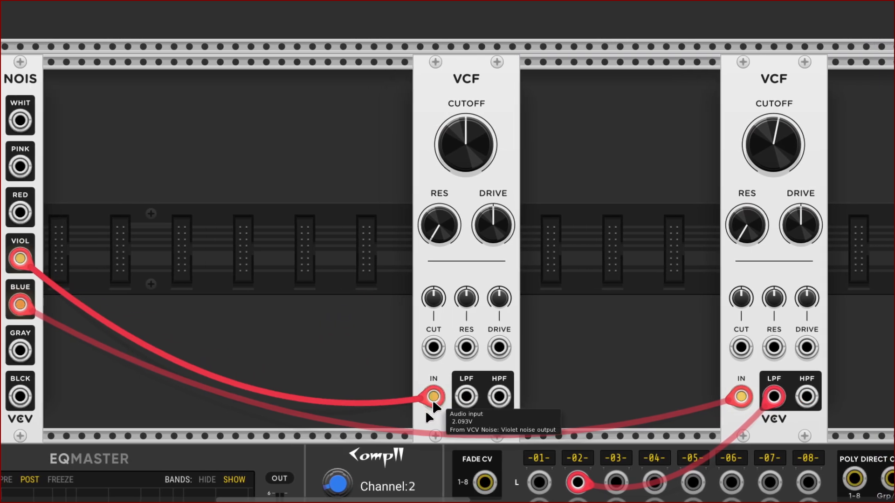
Connect the new VCF's LPF output to the left input of MixMasterJr's channel 1
scroll(431, 401, "down", 4)
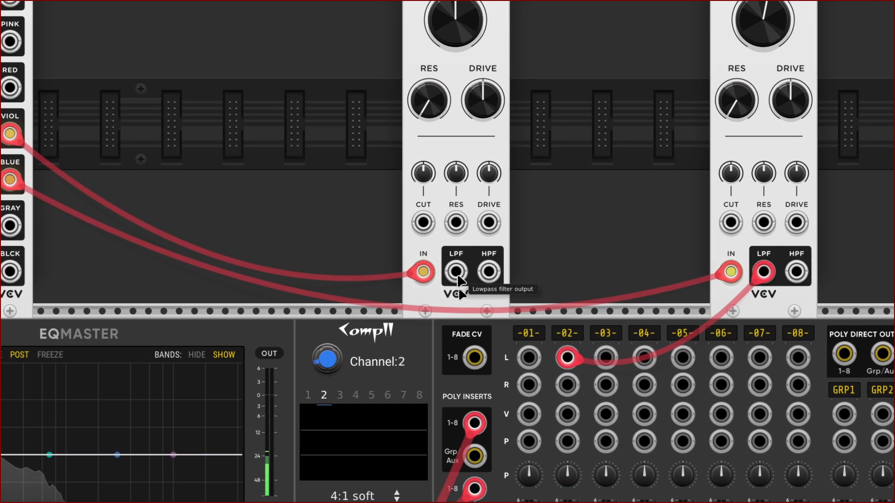
right_click(457, 281)
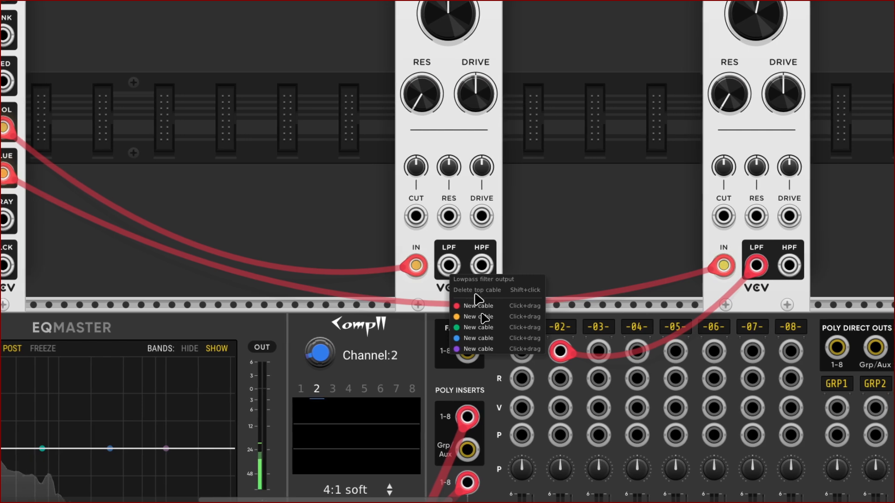
left_click_drag(483, 307, 596, 313)
left_click_drag(481, 313, 324, 343)
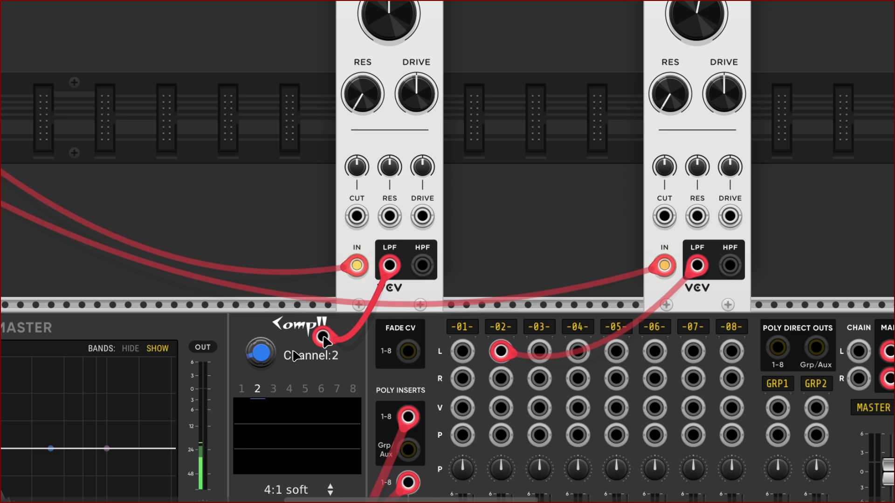
left_click_drag(354, 344, 459, 333)
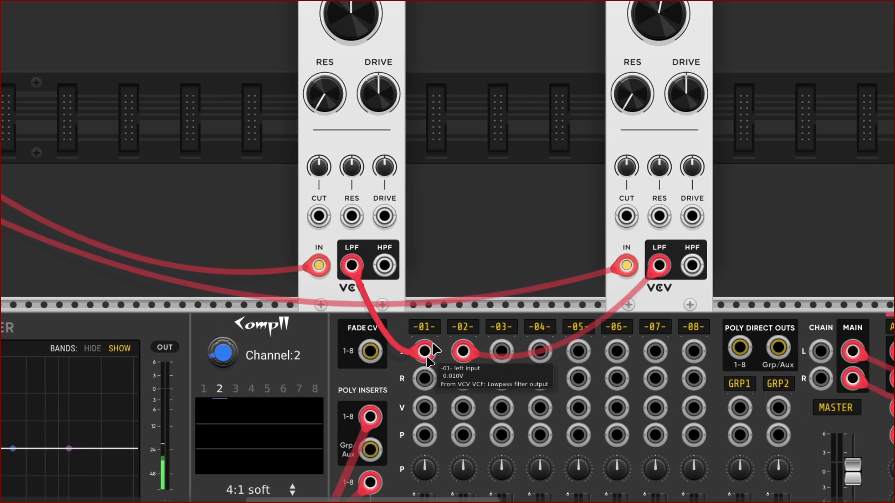
Check the mixer levels of channels 1 and 2, and switch Comp II to editing channel 1
scroll(471, 317, "down", 5)
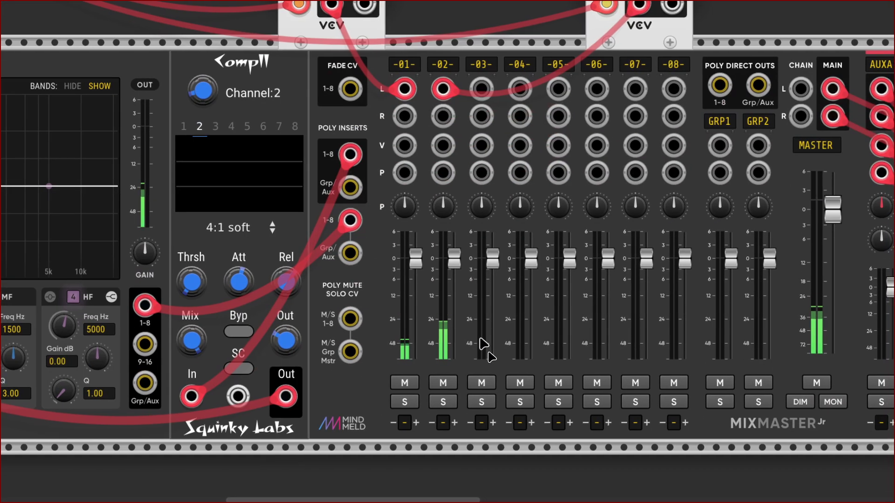
scroll(483, 344, "up", 2)
scroll(483, 344, "down", 3)
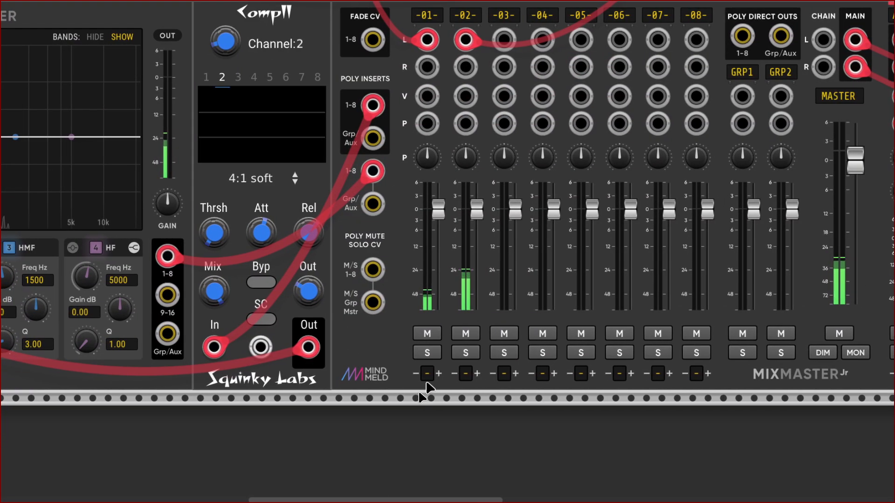
scroll(424, 391, "up", 2)
scroll(454, 326, "left", 5)
scroll(459, 289, "up", 3)
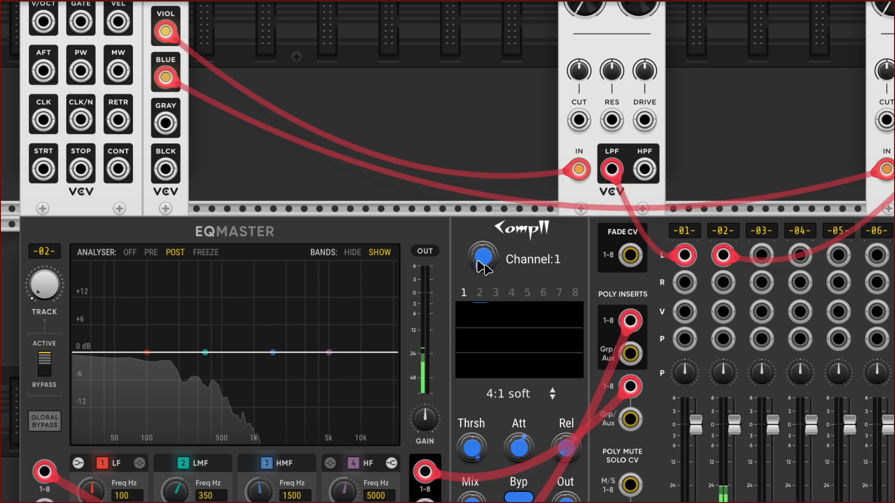
Switch EQMaster to track 1
scroll(466, 274, "left", 7)
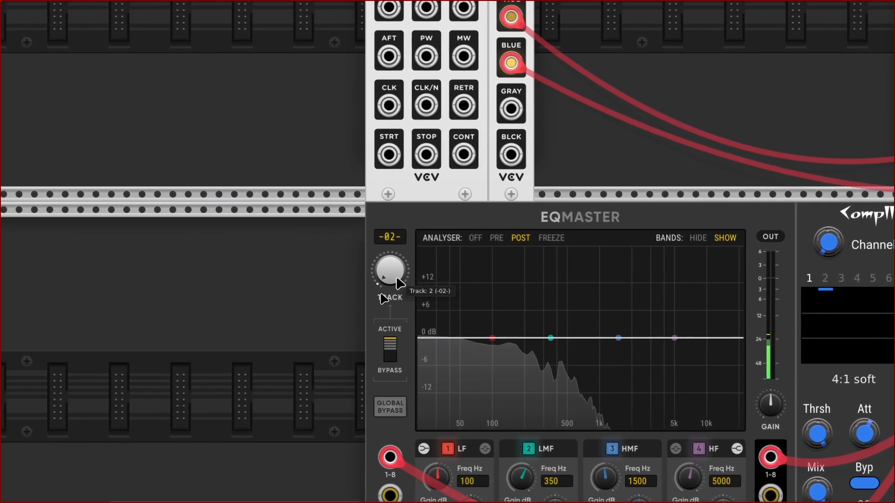
right_click(400, 282)
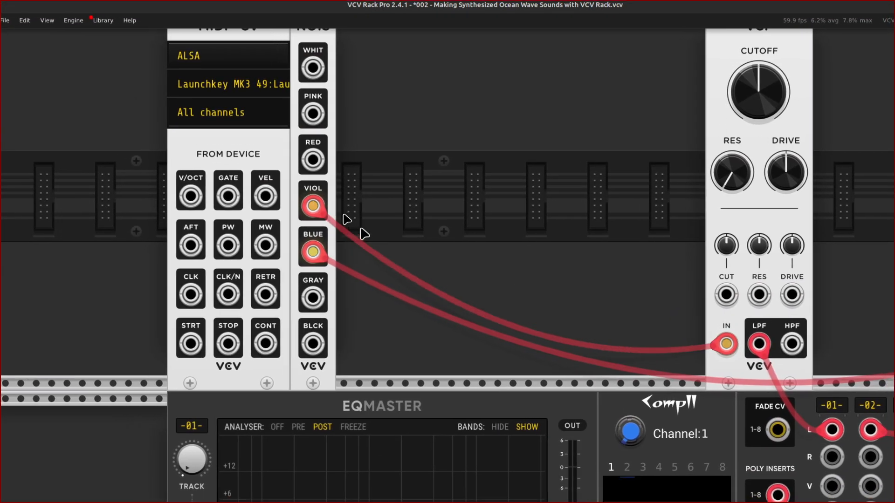
Lower the level fader of MixMasterJr's channel 1 to between -12 and -24 dB
scroll(363, 219, "right", 10)
scroll(368, 209, "right", 3)
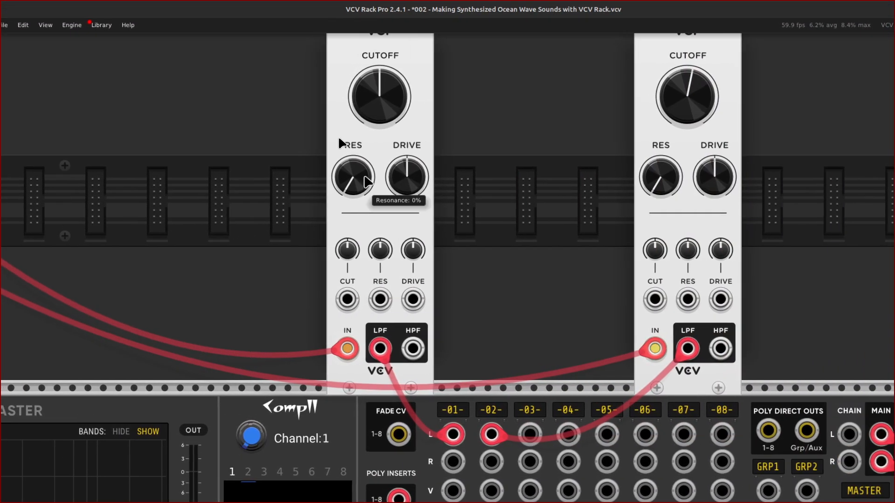
scroll(354, 124, "up", 3)
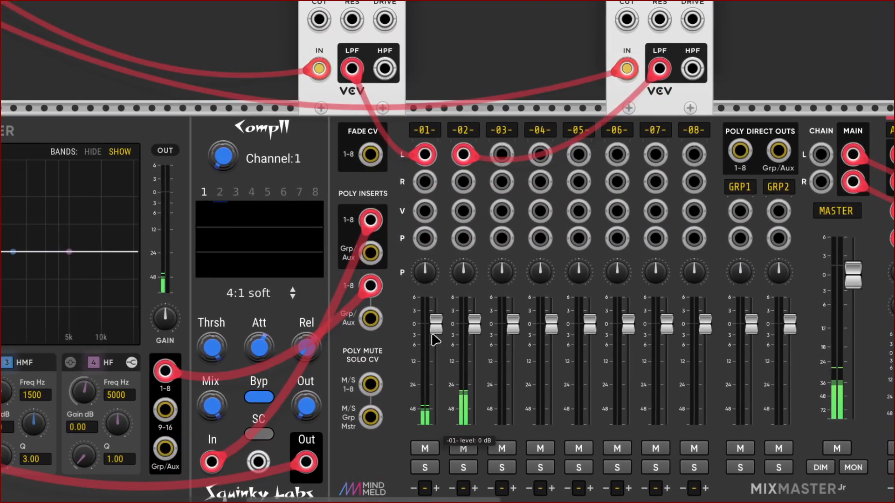
left_click_drag(432, 334, 432, 375)
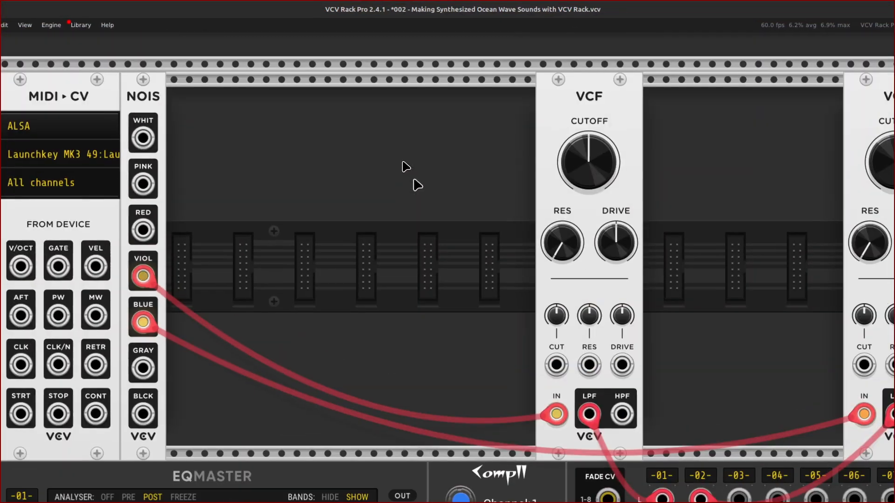
Search the modules for "lfo", add the VCV LFO and place it directly against the violet noise VCF
right_click(412, 176)
key("BackSpace")
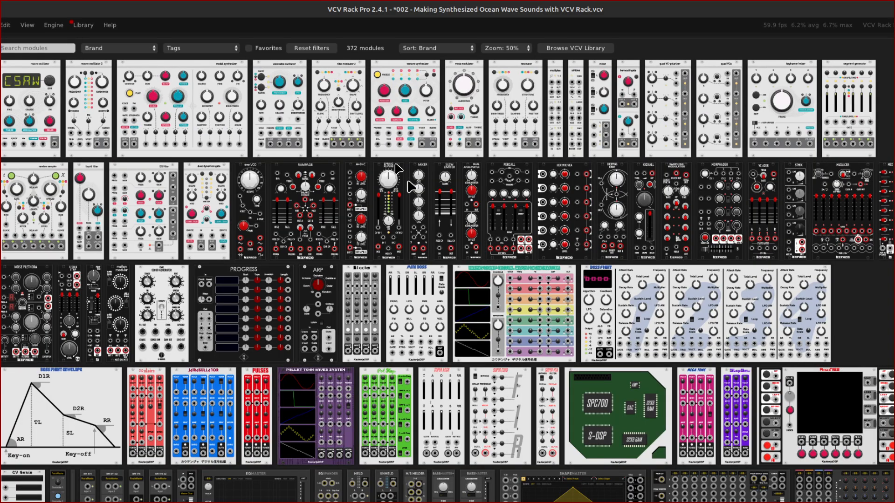
type("lfo")
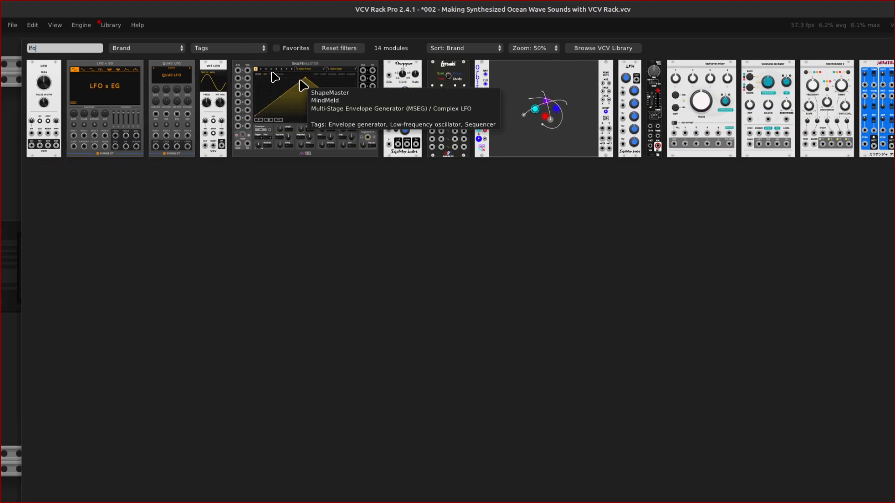
left_click(38, 138)
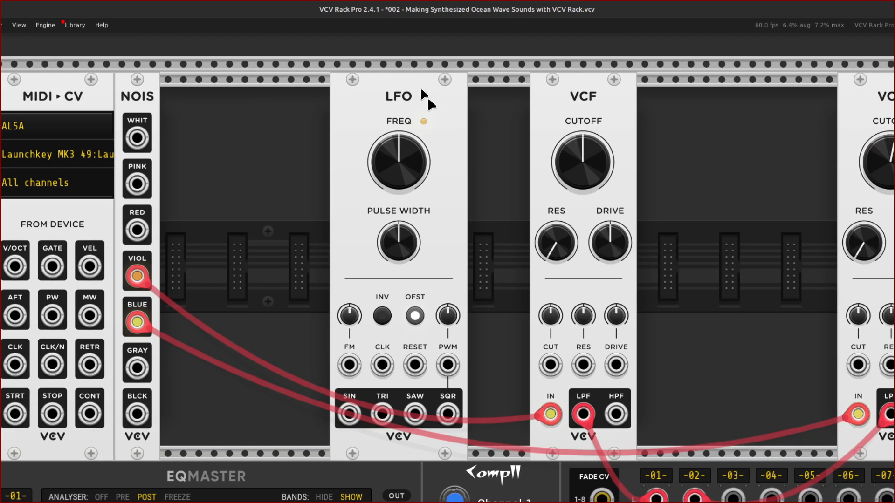
left_click_drag(459, 95, 594, 92)
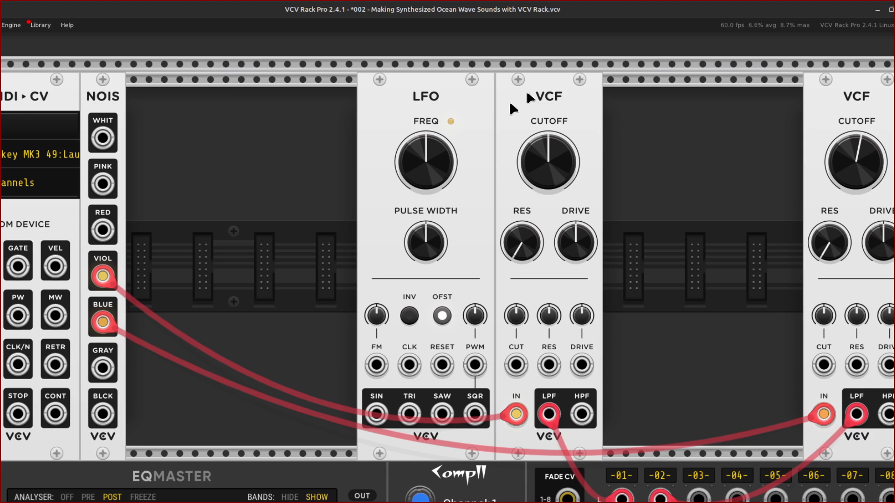
Lower the LFO's frequency and connect its sine output to the adjacent VCF's cutoff CV input with an orange cable
right_click(438, 166)
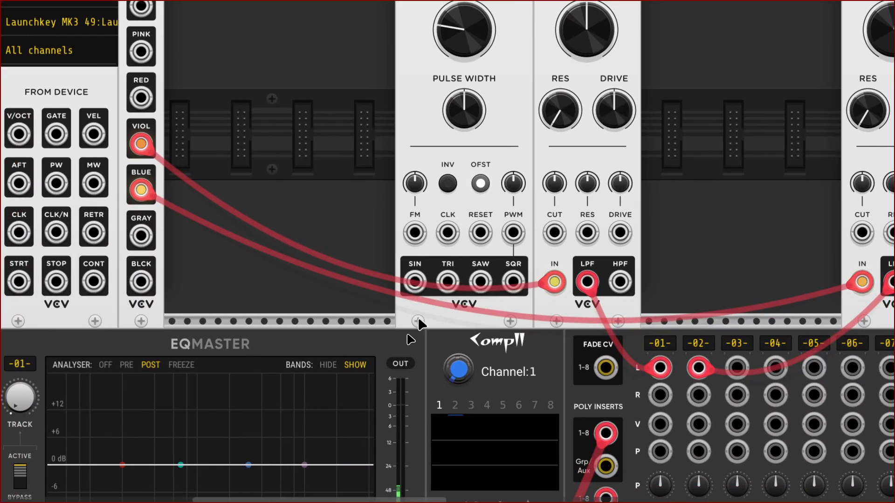
right_click(416, 297)
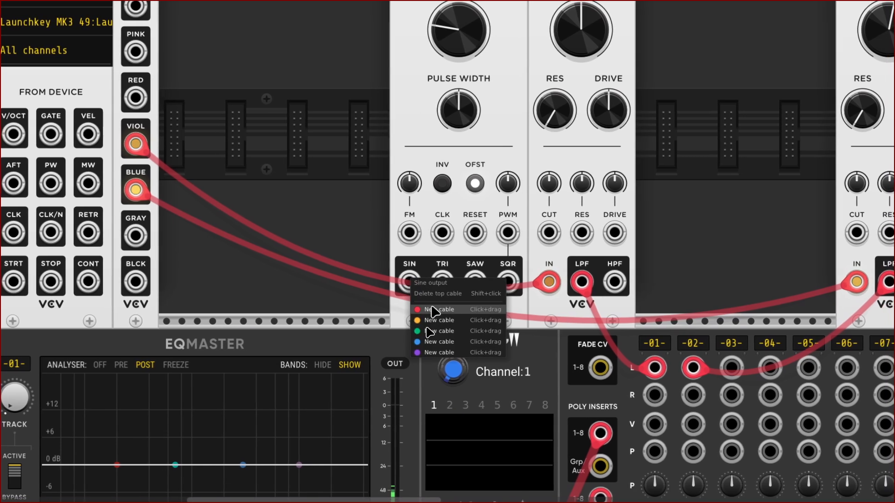
left_click_drag(439, 325, 552, 317)
left_click_drag(438, 360, 429, 281)
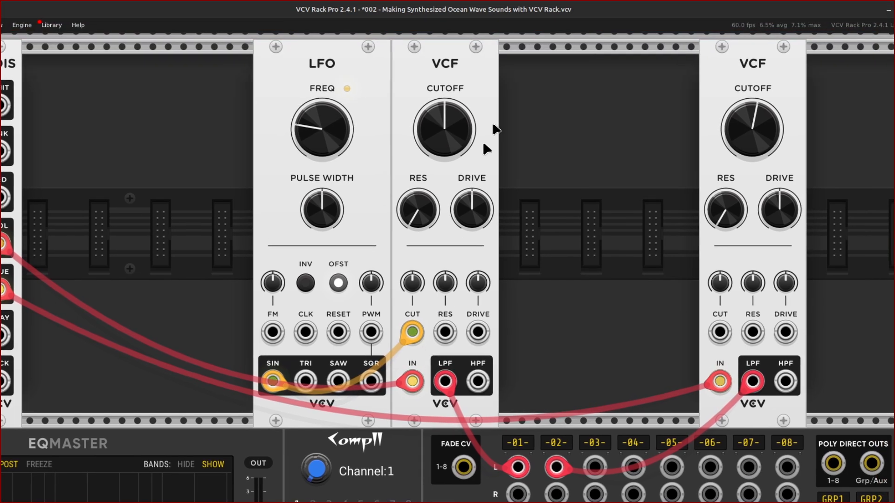
Set the cutoff frequency CV amount of the LFO-driven VCF to 43%
mouse_move(475, 85)
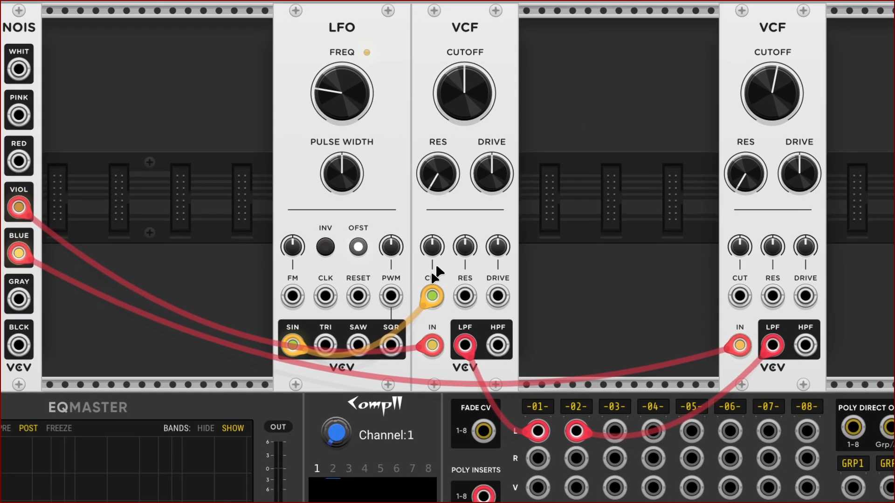
mouse_move(420, 283)
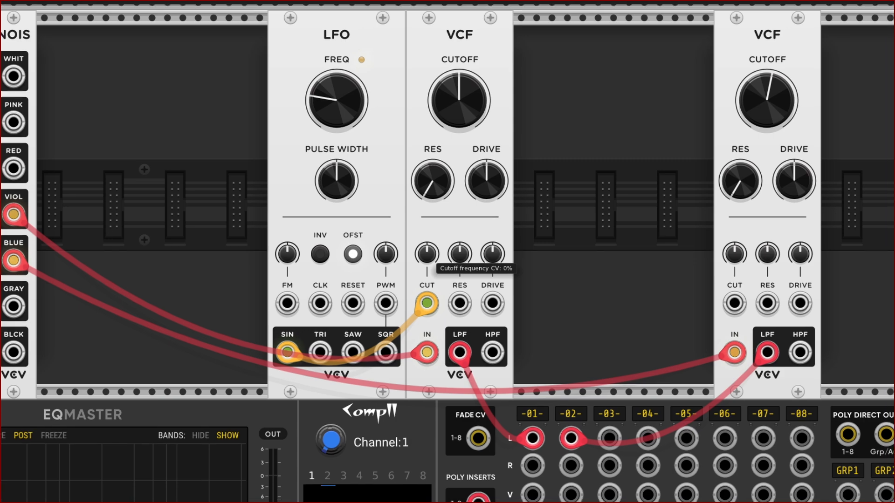
left_click_drag(433, 258, 433, 221)
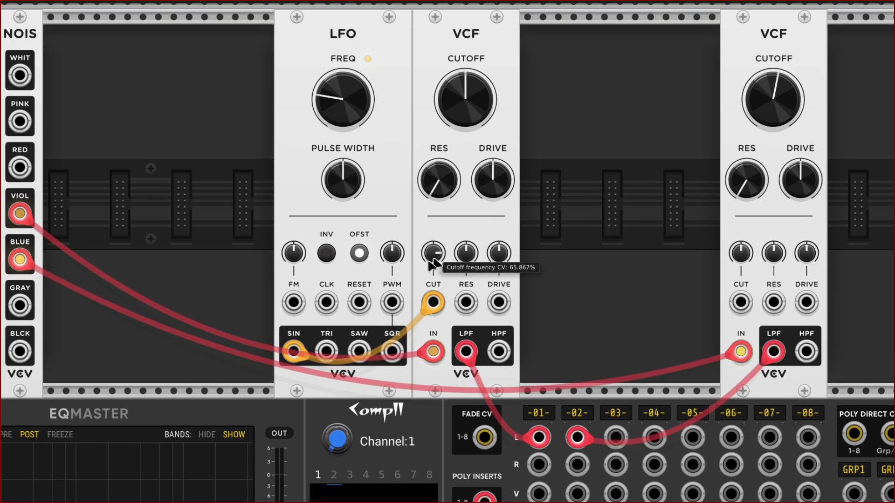
right_click(430, 264)
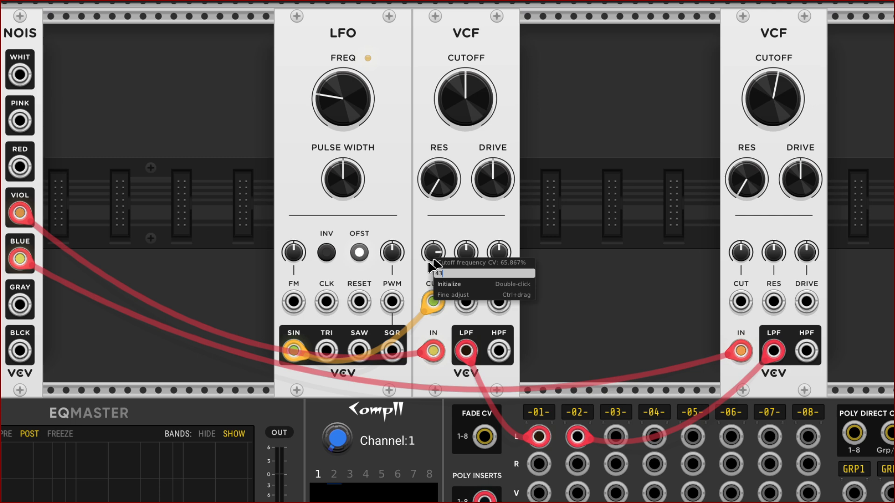
key("Return")
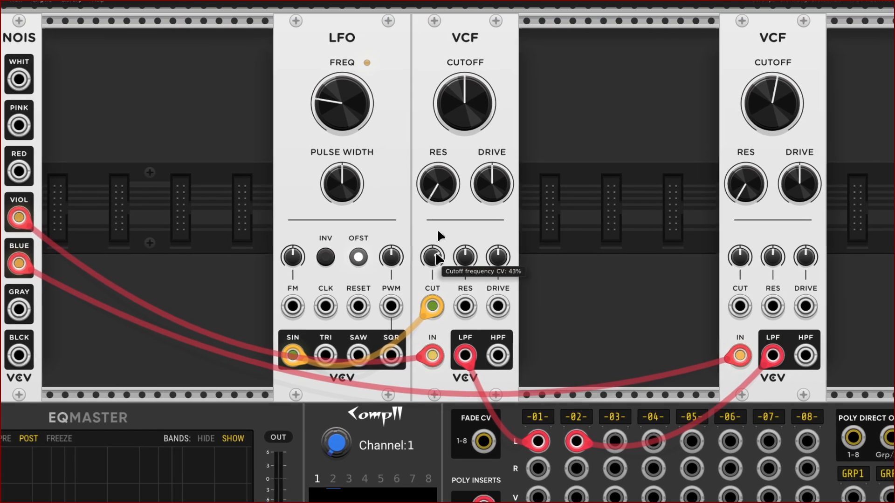
Check the cutoff CV amount of the LFO-driven VCF and the level of mixer channel 1
mouse_move(472, 83)
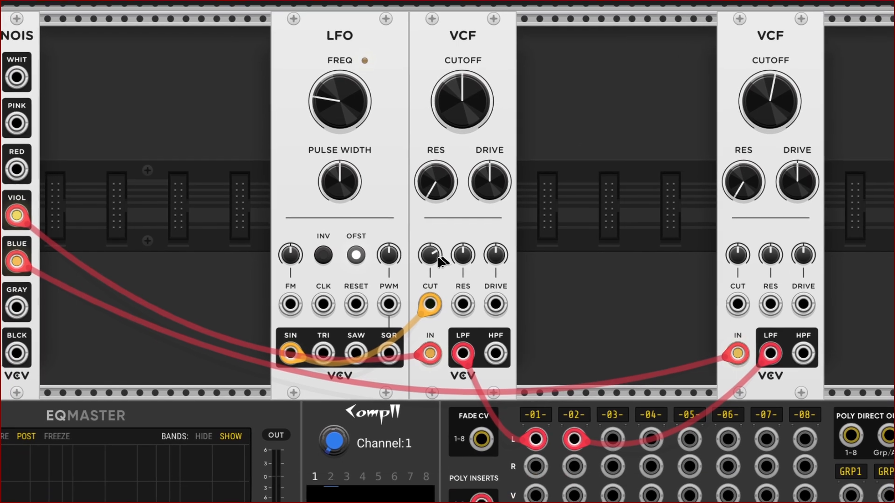
mouse_move(421, 289)
right_click(431, 261)
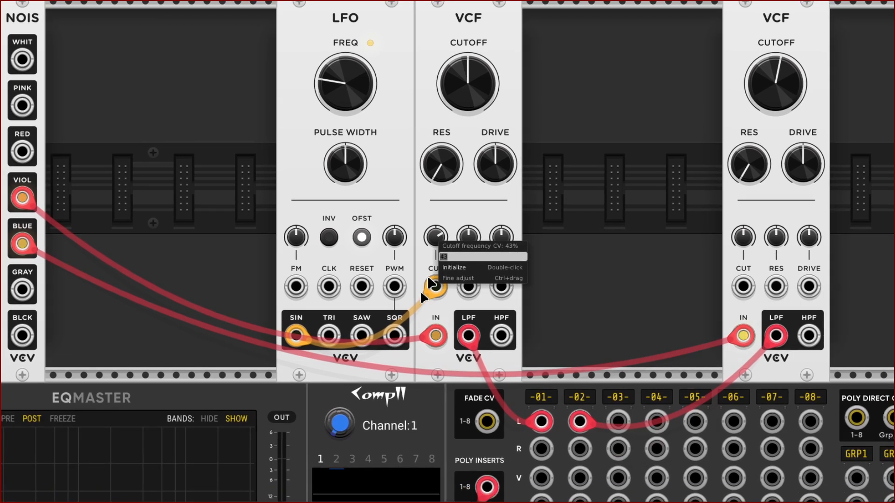
left_click(420, 290)
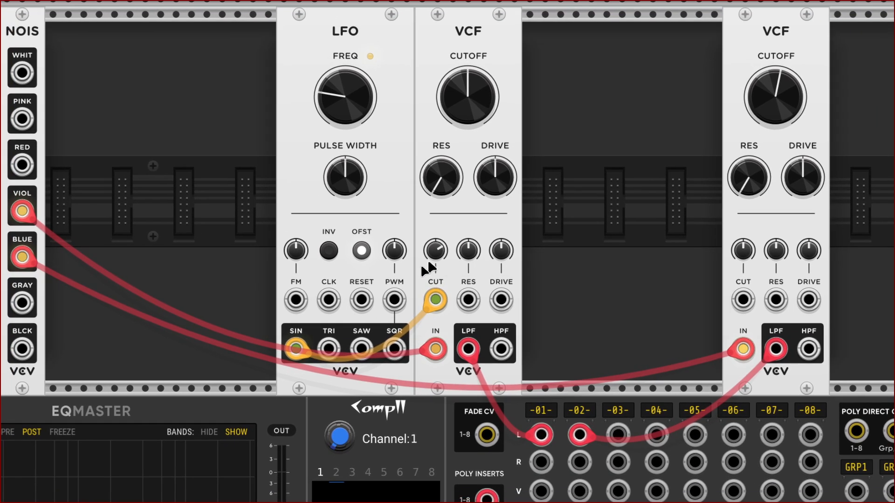
mouse_move(433, 247)
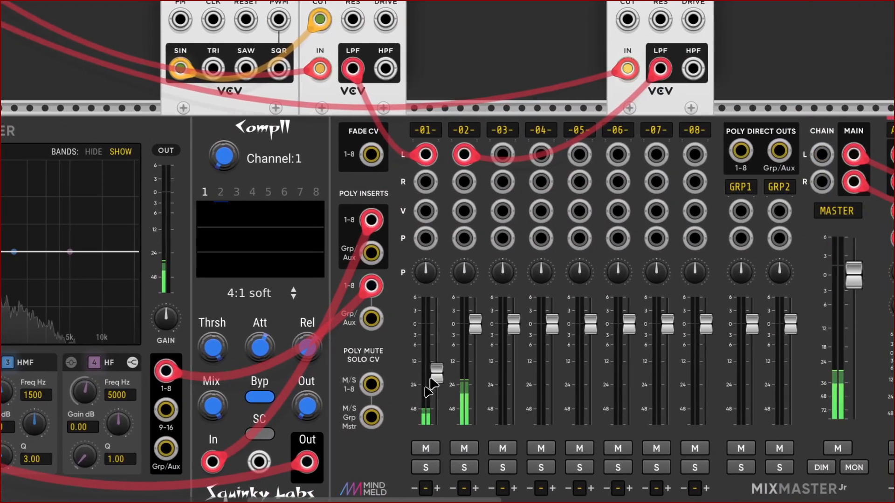
mouse_move(436, 380)
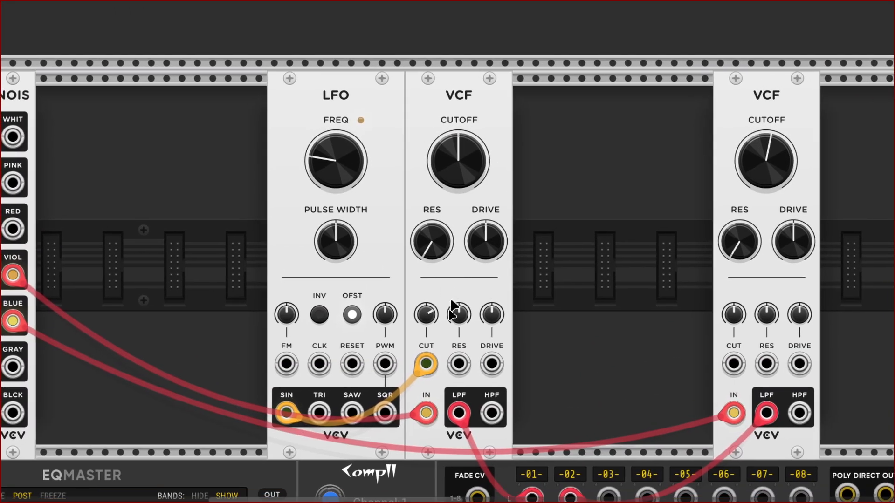
mouse_move(432, 310)
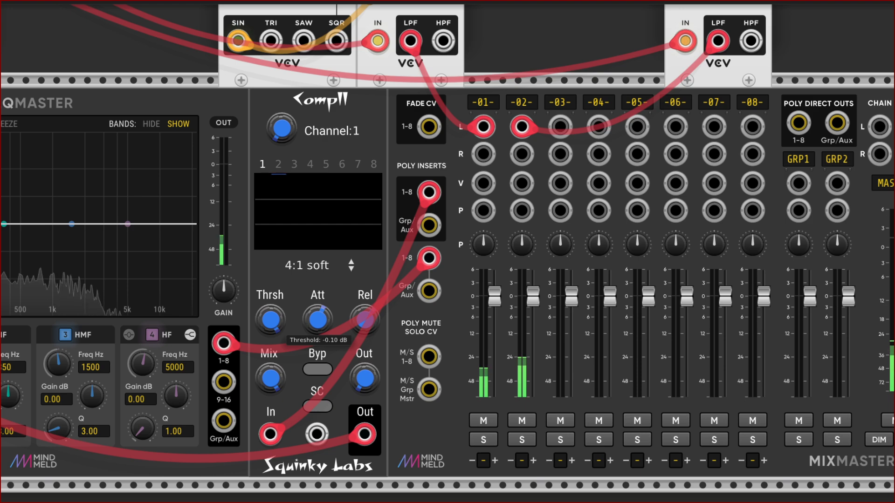
Set Comp II's threshold for channel 1 to -34 dB
left_click_drag(271, 320, 270, 491)
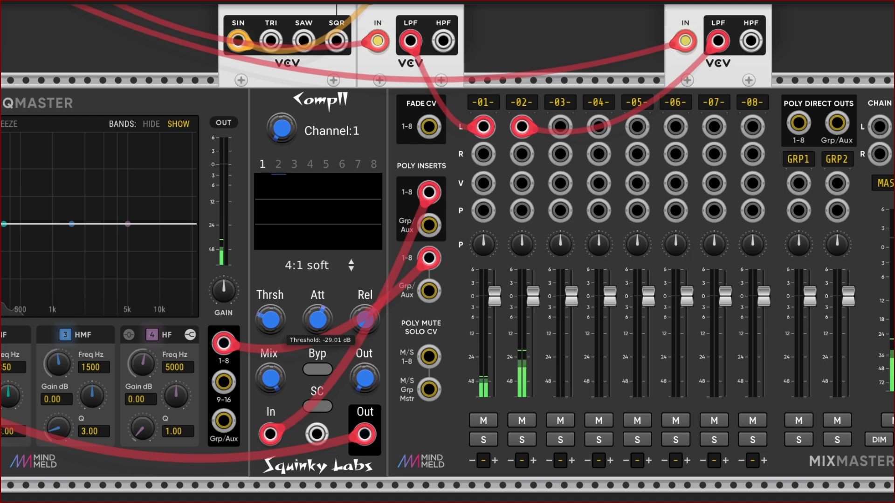
left_click_drag(270, 490, 270, 495)
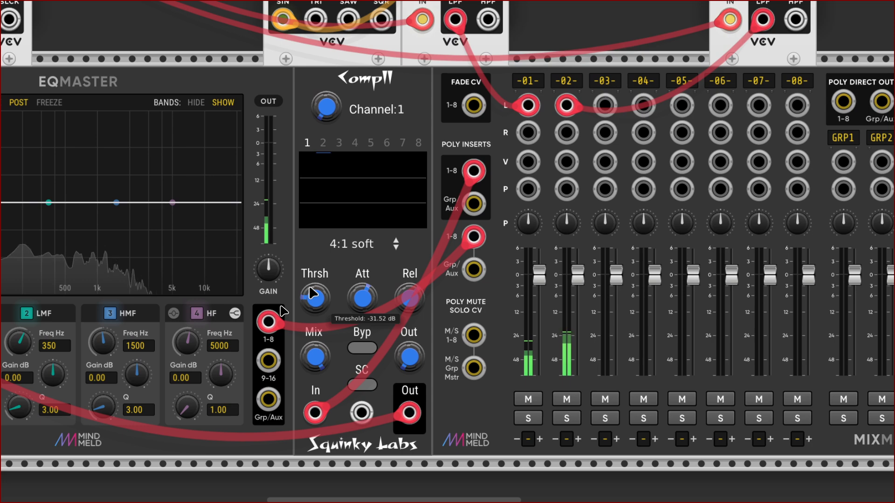
right_click(318, 300)
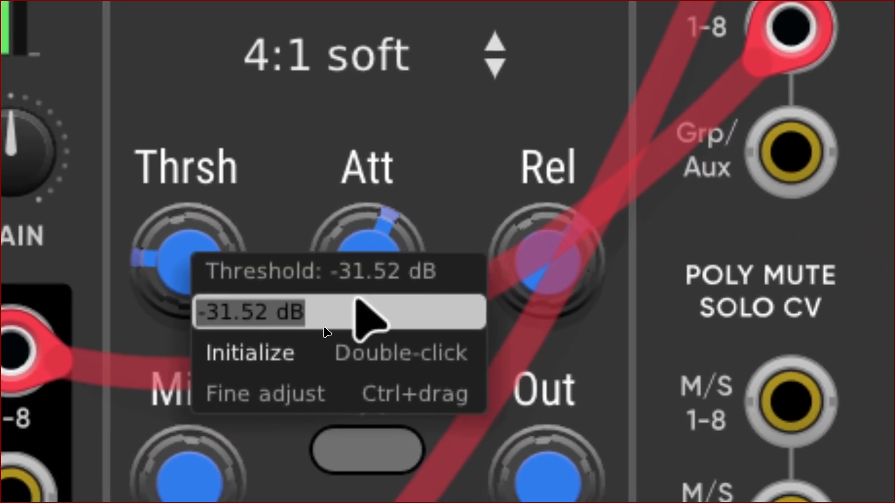
left_click(327, 329)
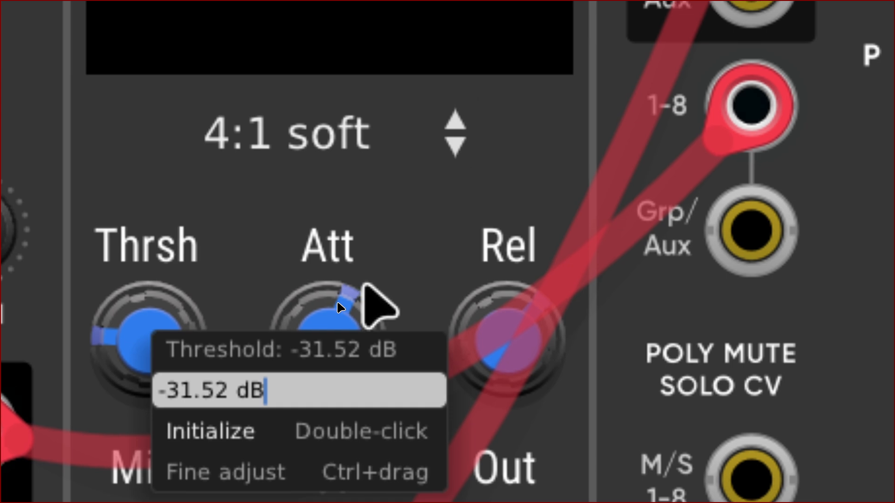
key("BackSpace")
key("BackSpace")
key("BackSpace")
key("BackSpace")
key("BackSpace")
key("BackSpace")
key("BackSpace")
key("BackSpace")
key("BackSpace")
type("-34")
key("Return")
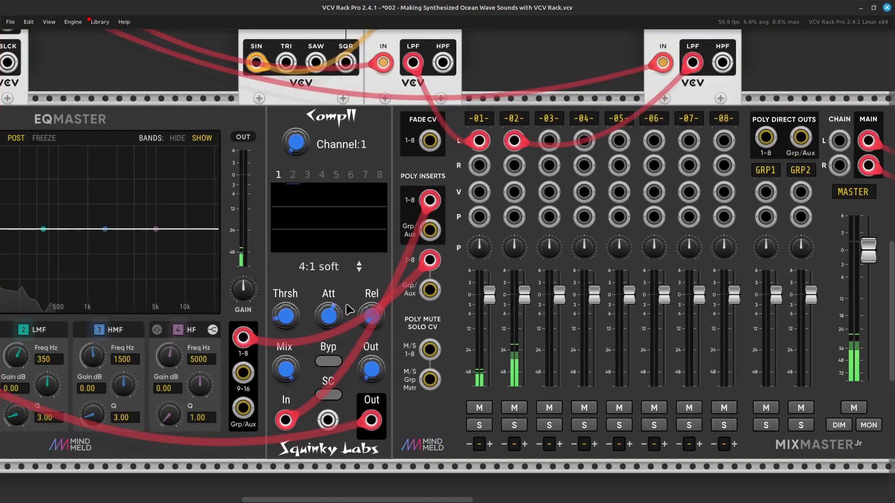
Set Comp II's makeup gain for channel 1 to 12 dB
mouse_move(375, 369)
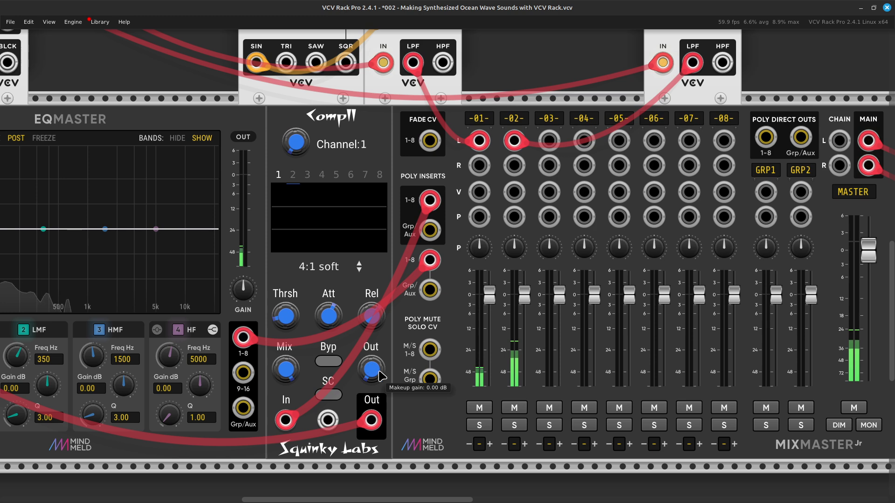
right_click(372, 366)
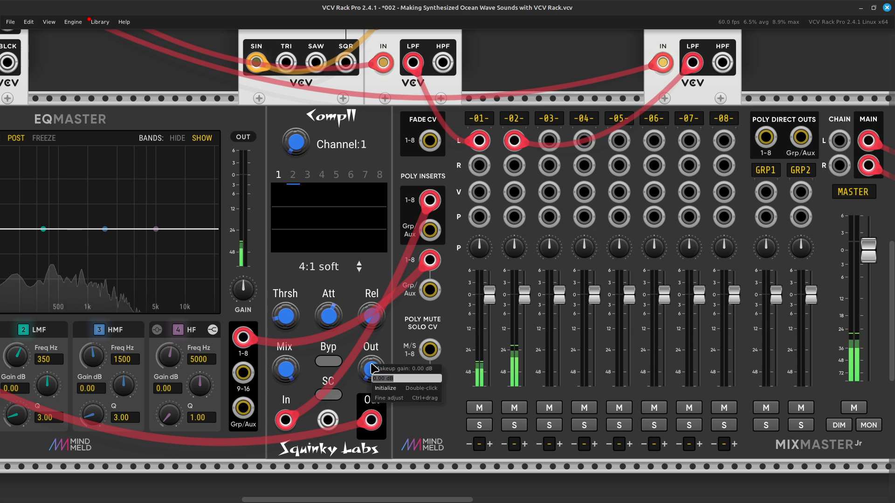
type("12")
key("Return")
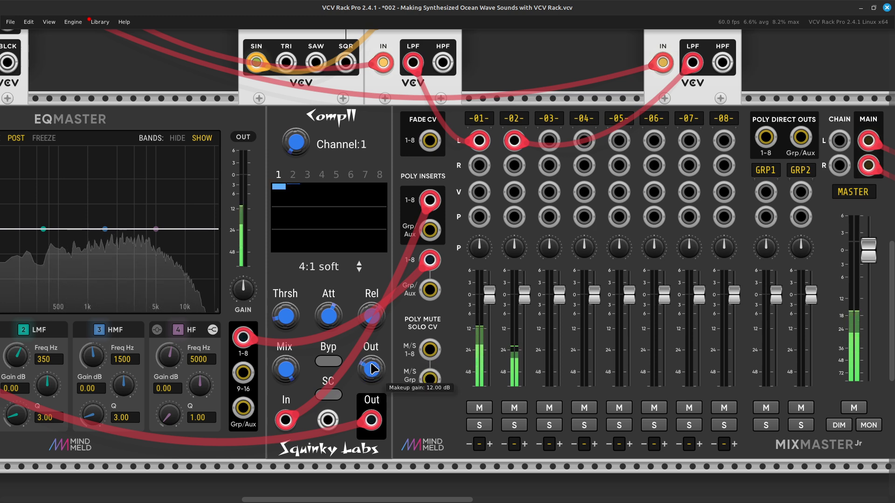
scroll(375, 368, "right", 3)
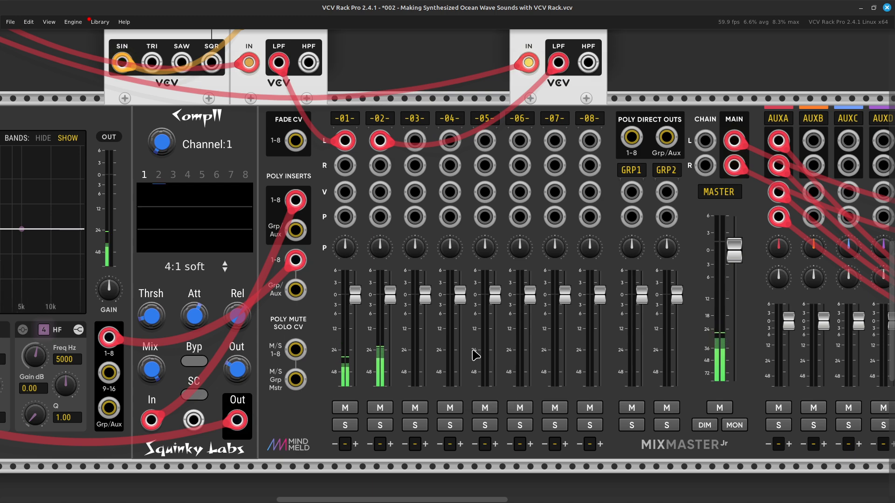
scroll(475, 355, "up", 10)
scroll(475, 355, "left", 5)
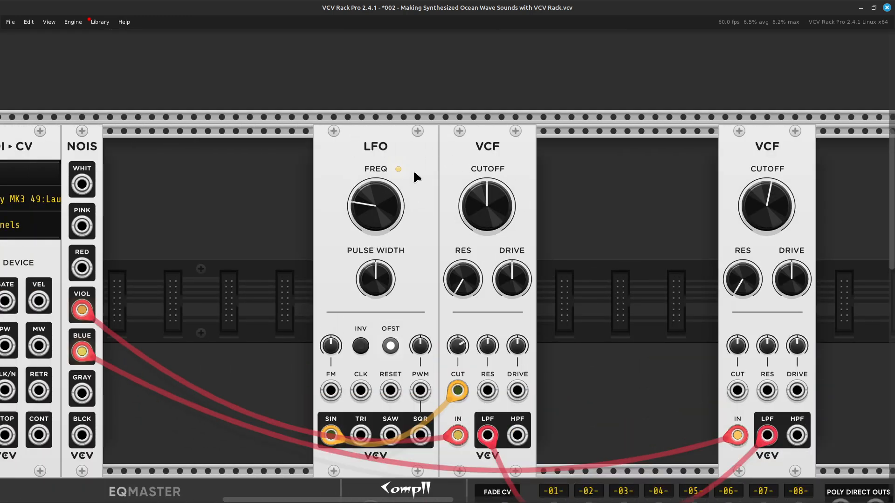
left_click(406, 146)
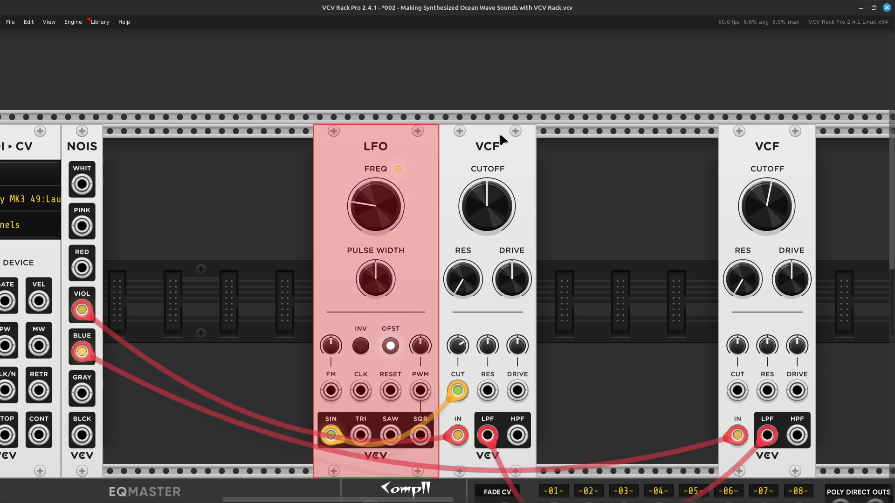
left_click(595, 154)
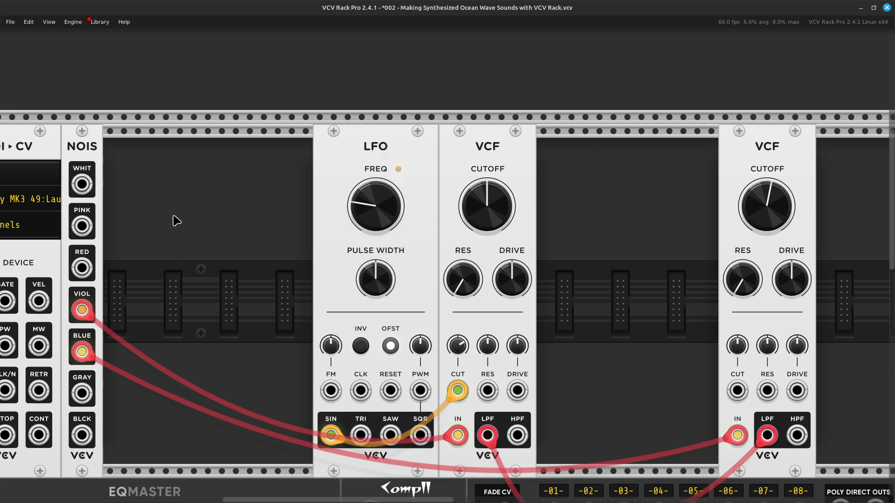
Add a VCV LFO module and place it directly after the Noise module, keeping Noise beside MIDI-CV
right_click(227, 219)
key("BackSpace")
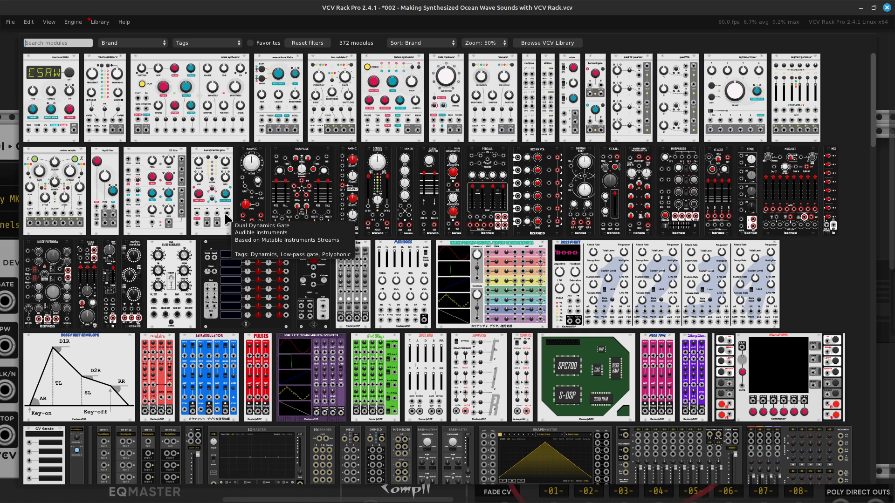
type("lfo")
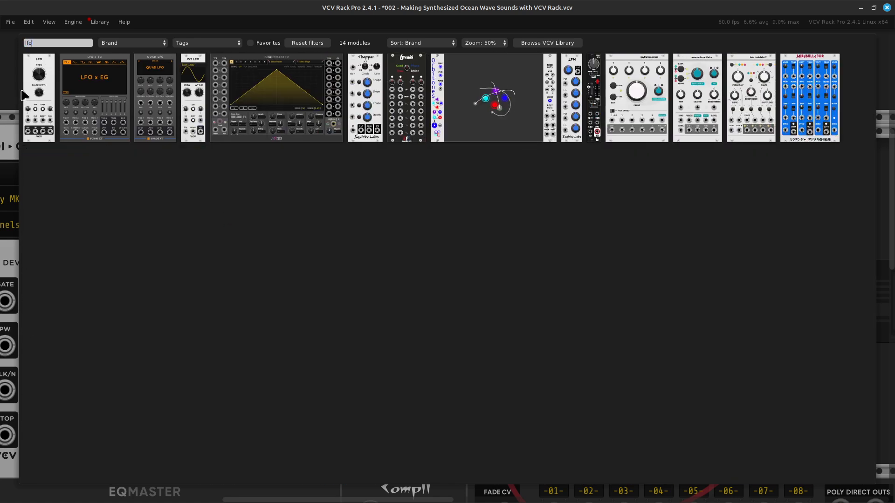
left_click(31, 94)
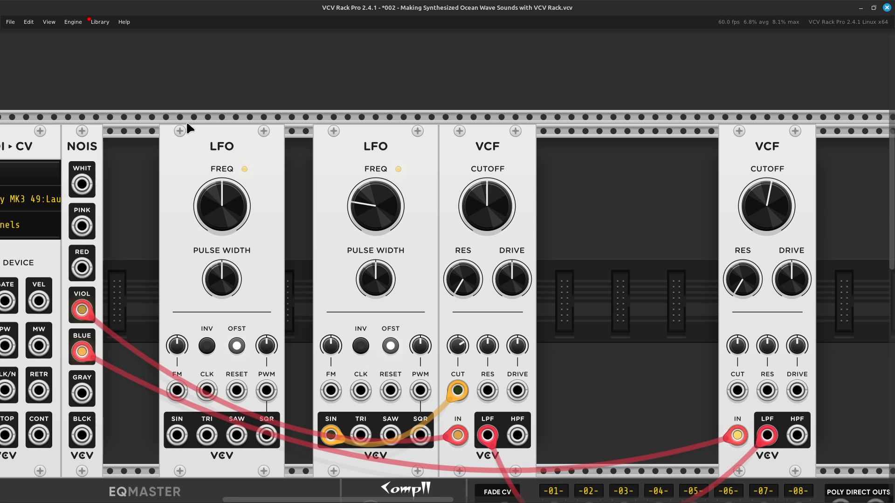
left_click_drag(225, 128, 198, 135)
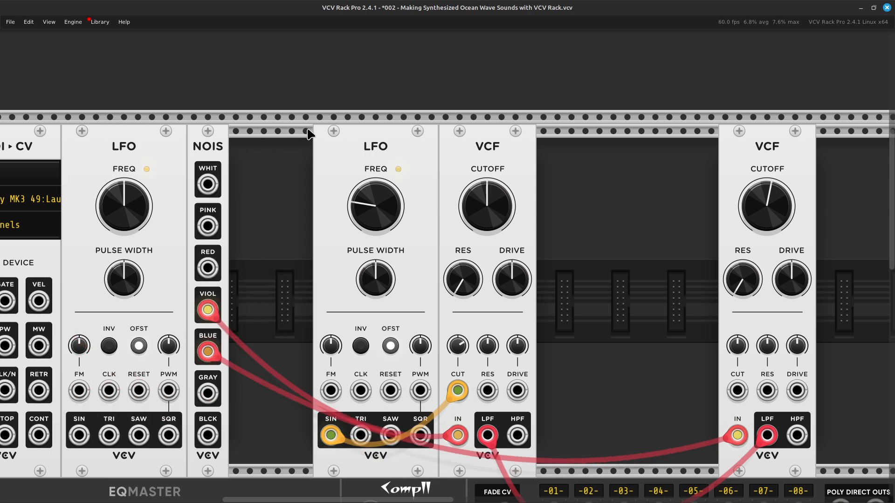
left_click_drag(117, 117, 263, 116)
left_click_drag(158, 135, 191, 136)
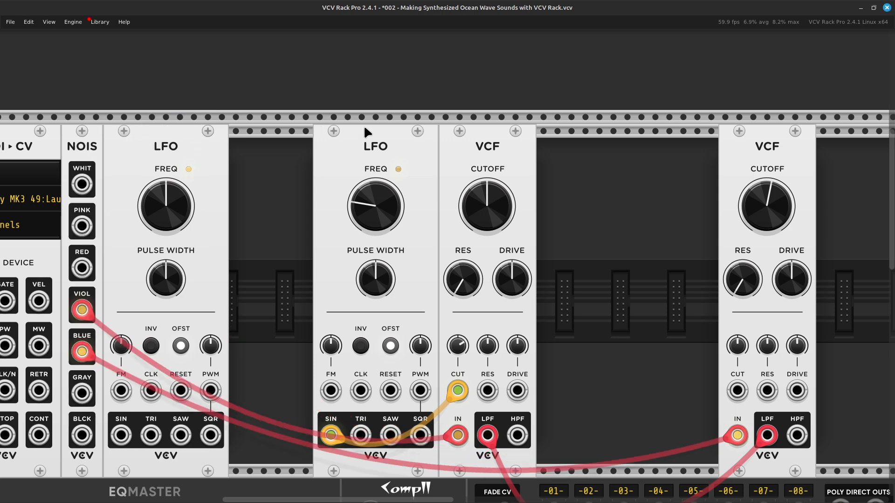
Move the original LFO and its VCF together so they sit directly beside the new LFO
left_click(380, 132, "shift")
left_click(493, 130, "shift")
left_click_drag(416, 129, 297, 125)
left_click(533, 246)
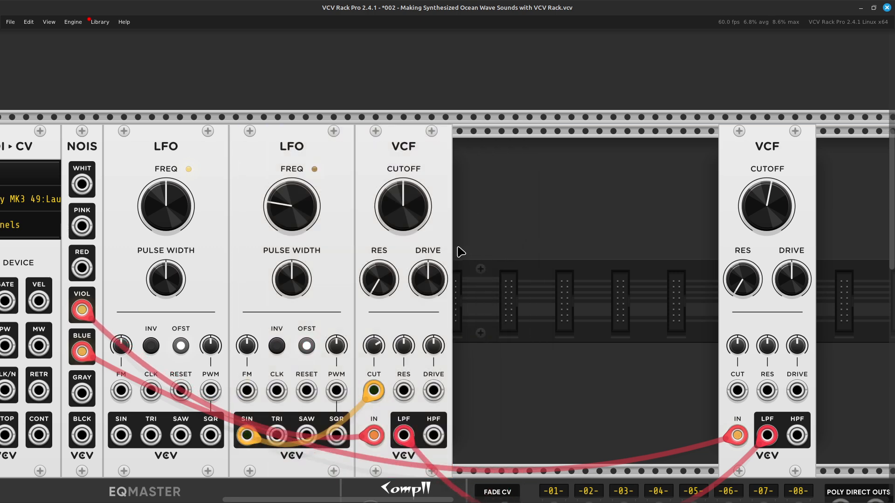
Connect the new LFO's sine output to the second LFO's FM input with a yellow cable
scroll(362, 299, "left", 3)
scroll(362, 299, "down", 3)
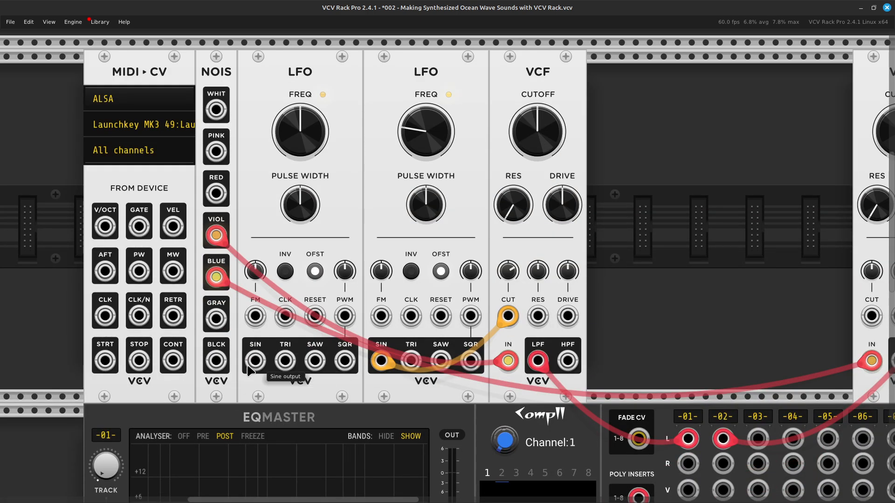
right_click(257, 363)
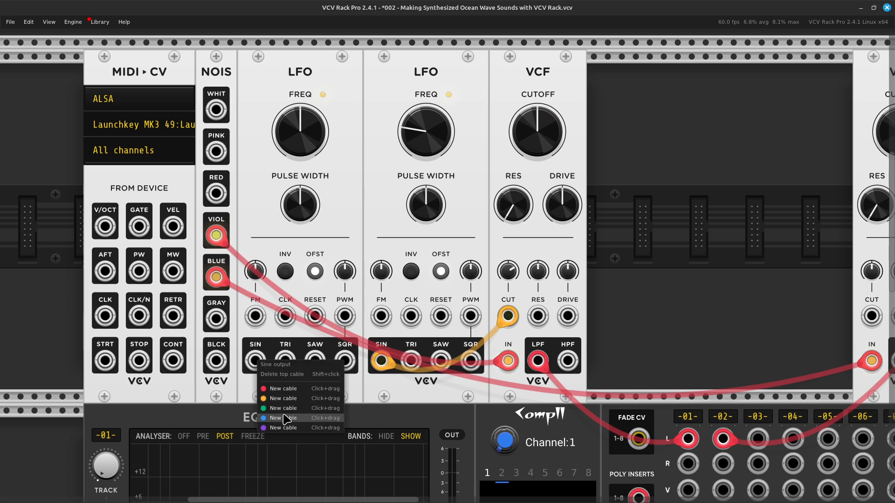
left_click_drag(288, 399, 385, 313)
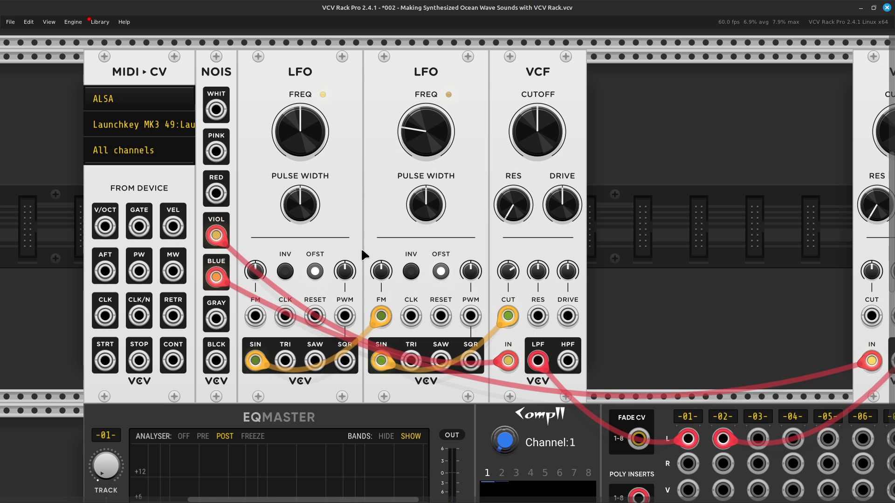
Set the second LFO's frequency modulation amount to -16%
right_click(381, 272)
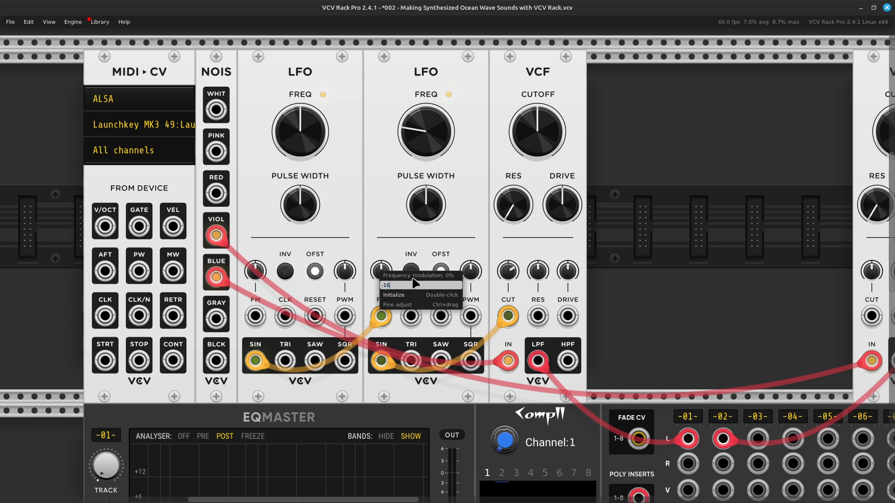
type("-16")
key("Return")
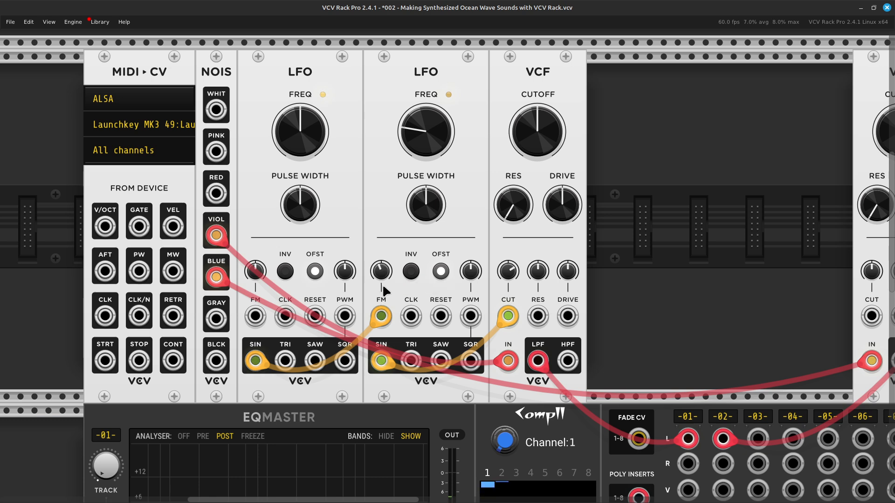
mouse_move(381, 275)
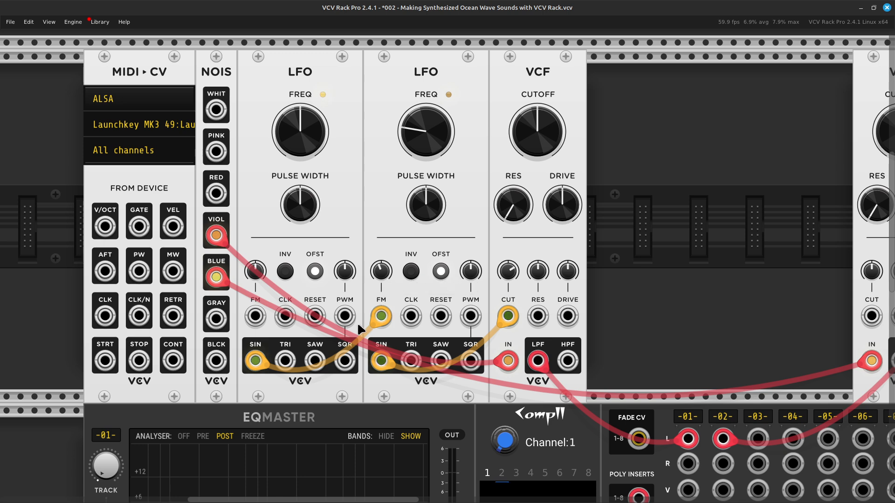
Set the first LFO's frequency to 0.034 Hz
mouse_move(347, 264)
mouse_move(303, 125)
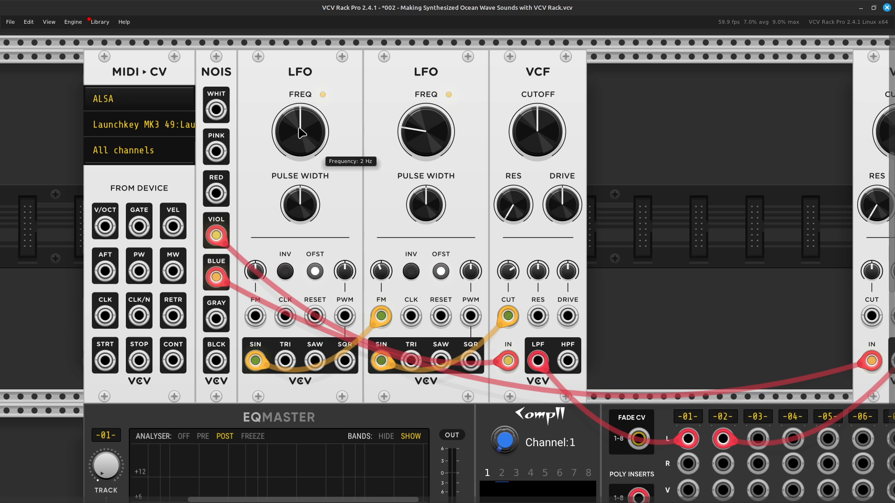
right_click(301, 133)
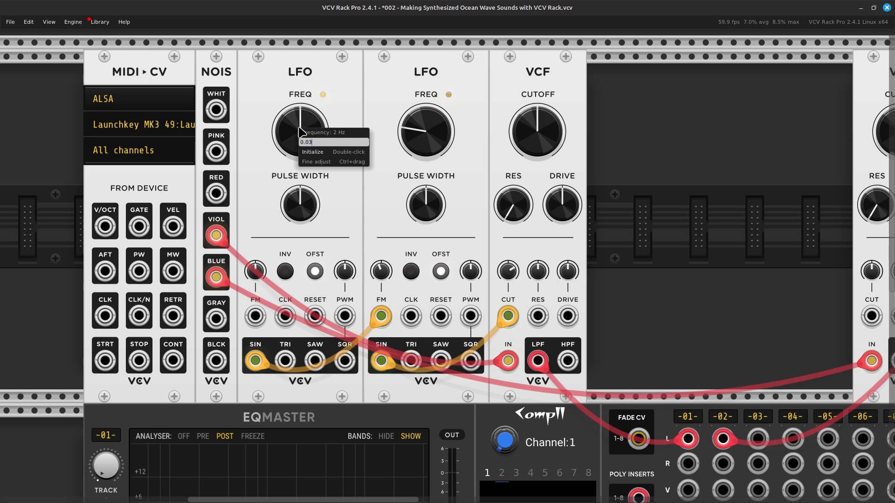
key("BackSpace")
key("BackSpace")
key("BackSpace")
type("34")
key("Return")
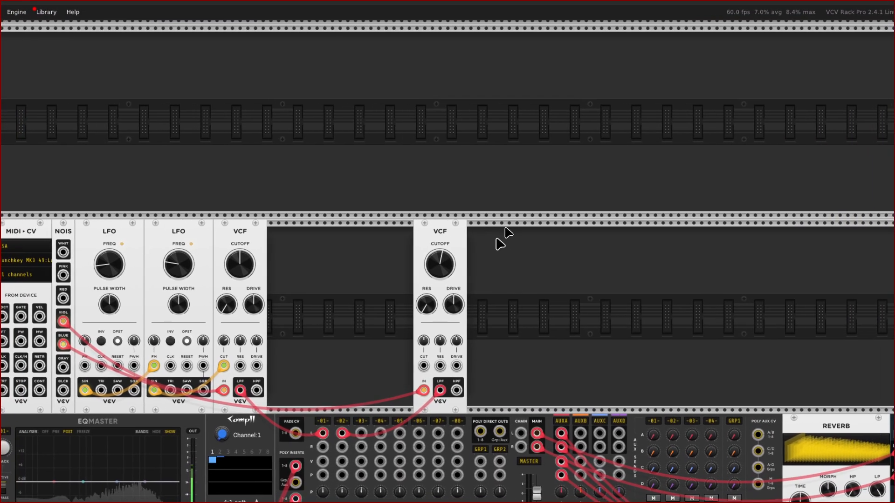
Move the unmodulated VCF further right and paste a copy of the two LFOs and their VCF, with cables, beyond it
left_click_drag(454, 227, 499, 225)
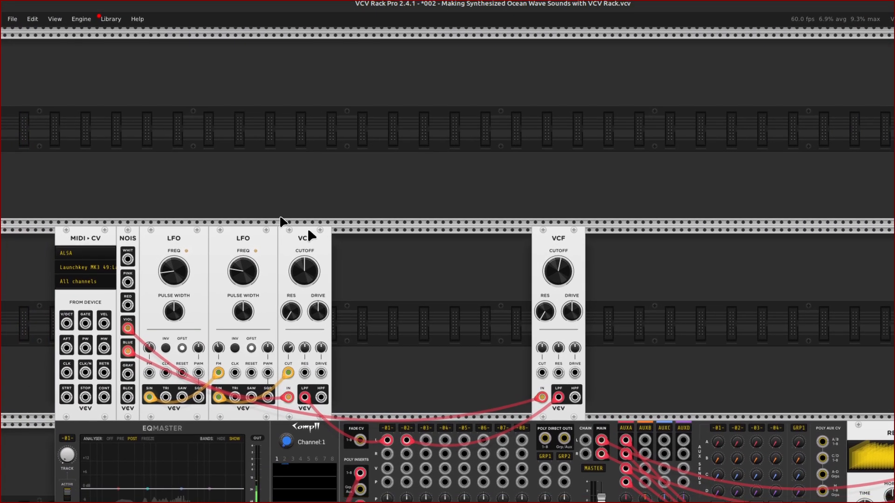
left_click(284, 229, "shift")
left_click(223, 240, "shift")
left_click(150, 229, "shift")
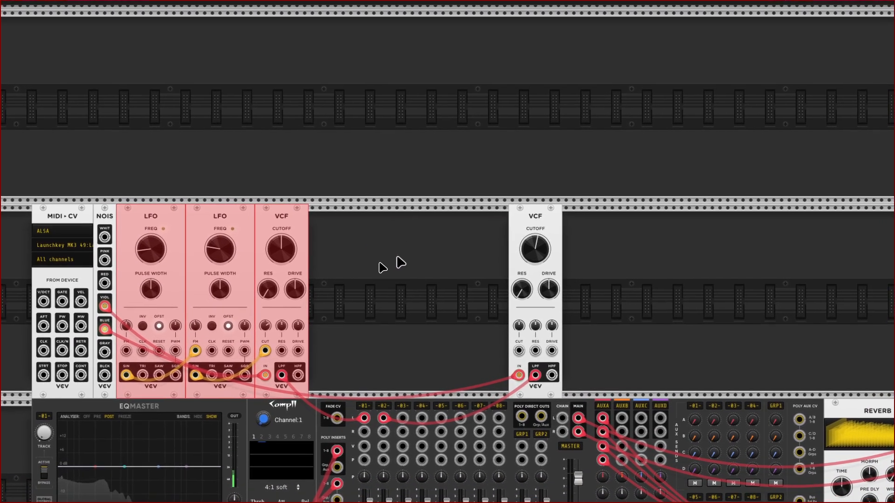
left_click(399, 263)
scroll(543, 279, "right", 3)
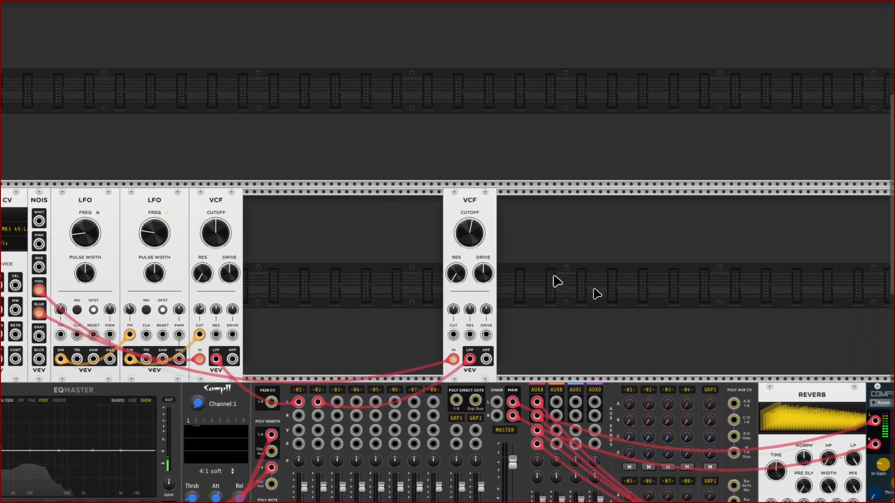
key("ctrl+v")
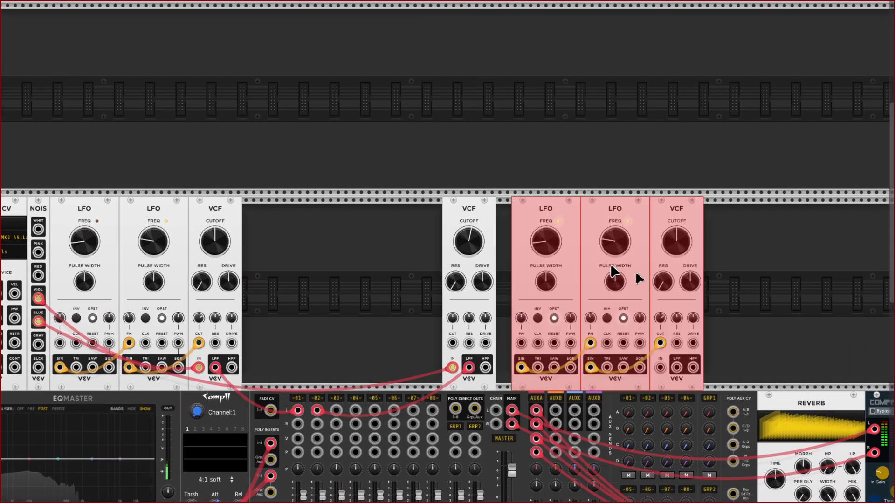
left_click(813, 286)
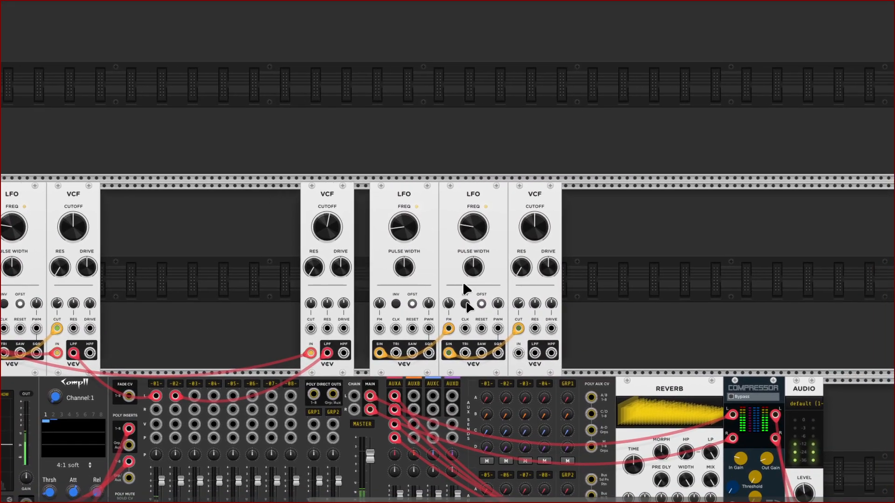
Set the frequency of the first LFO in the copied group to 0.043 Hz
scroll(463, 284, "up", 5)
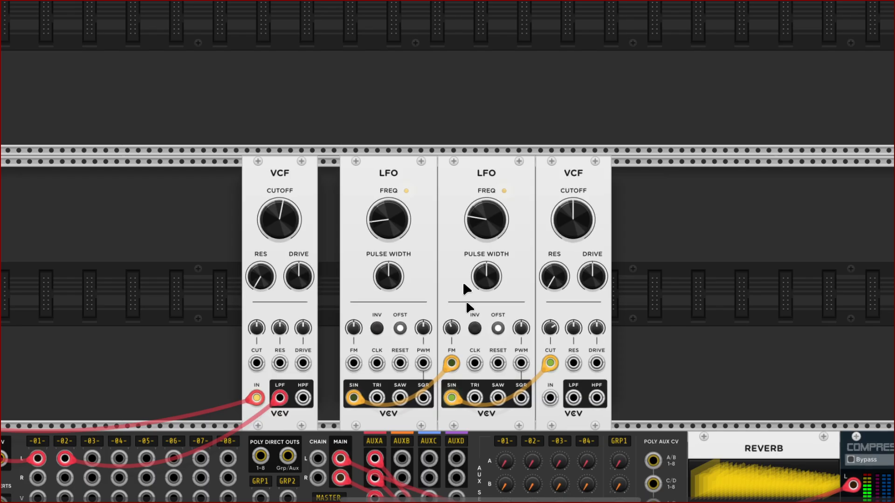
scroll(465, 289, "down", 4)
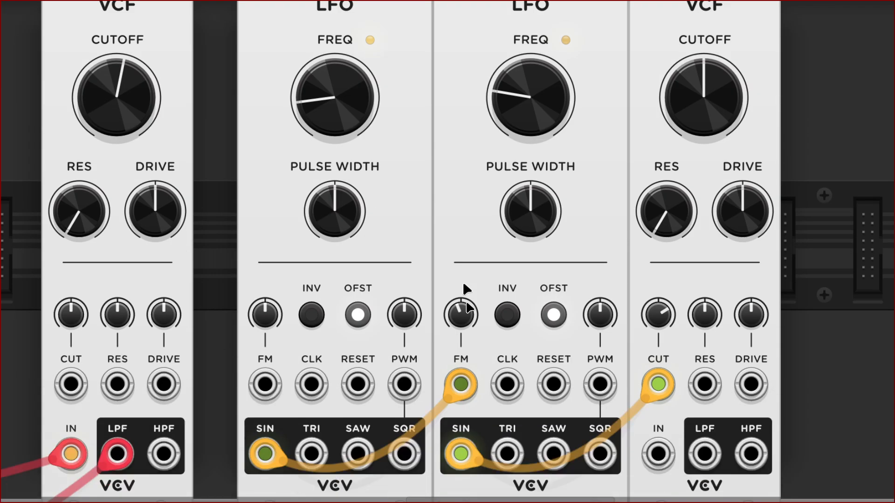
scroll(463, 286, "up", 2)
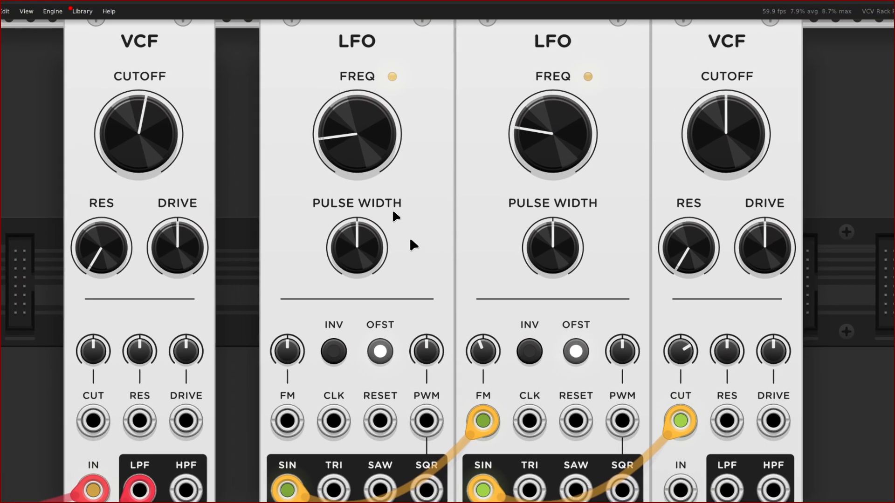
mouse_move(354, 109)
right_click(369, 150)
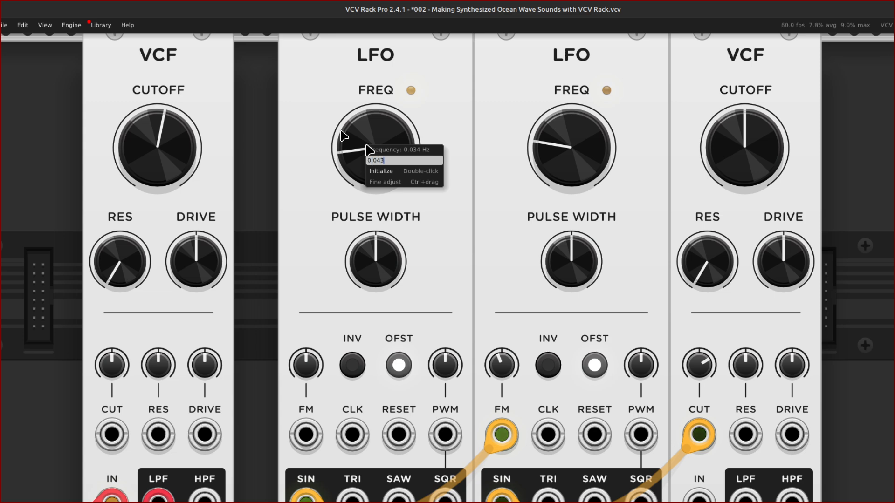
key("Return")
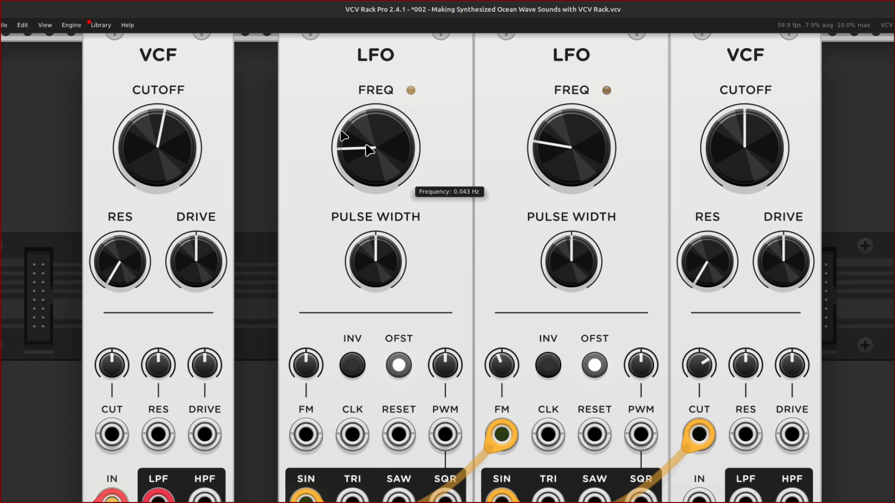
Examine the mixer channel levels and connections, and check the frequency of the second LFO in the copied group
scroll(362, 125, "down", 10)
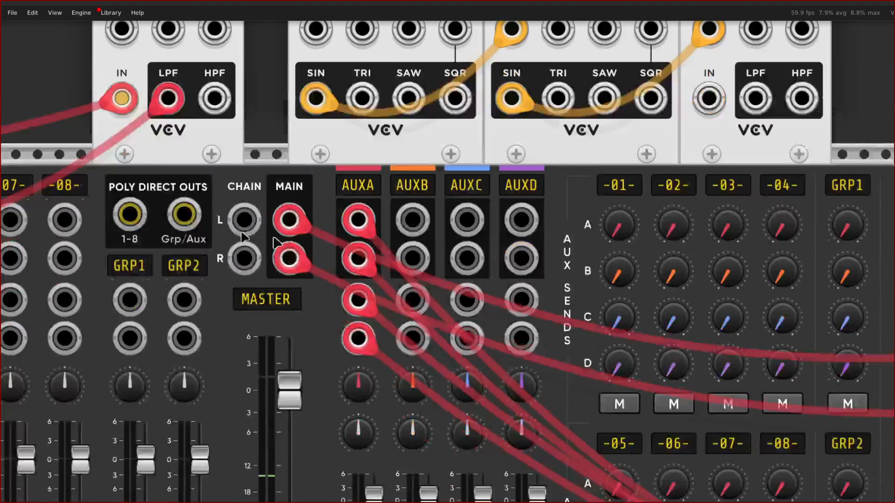
scroll(103, 250, "left", 10)
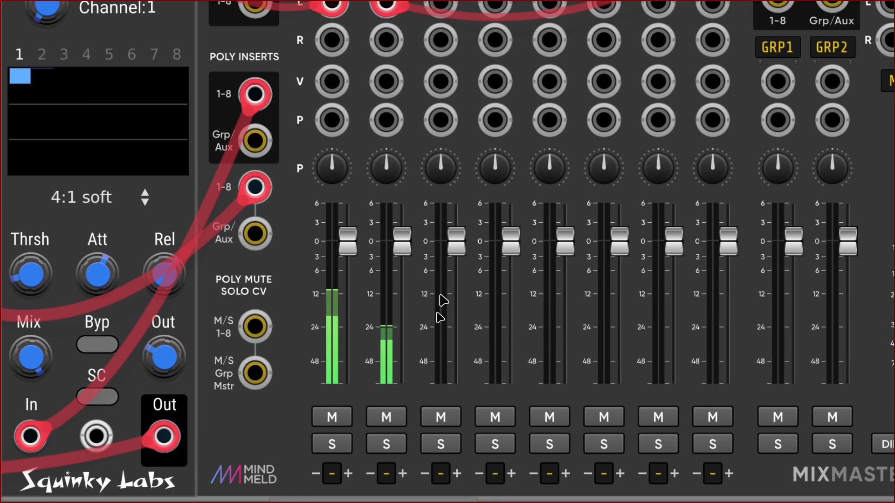
scroll(405, 299, "left", 3)
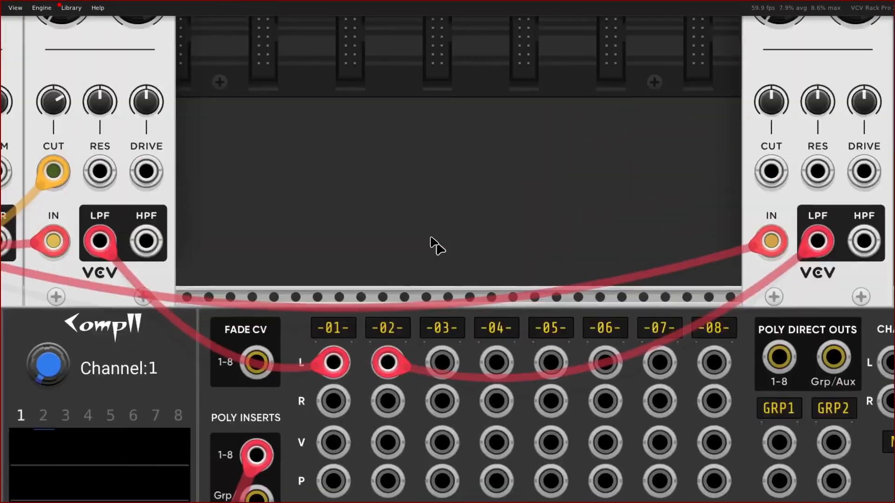
scroll(426, 266, "up", 5)
scroll(425, 273, "right", 10)
scroll(406, 285, "down", 5)
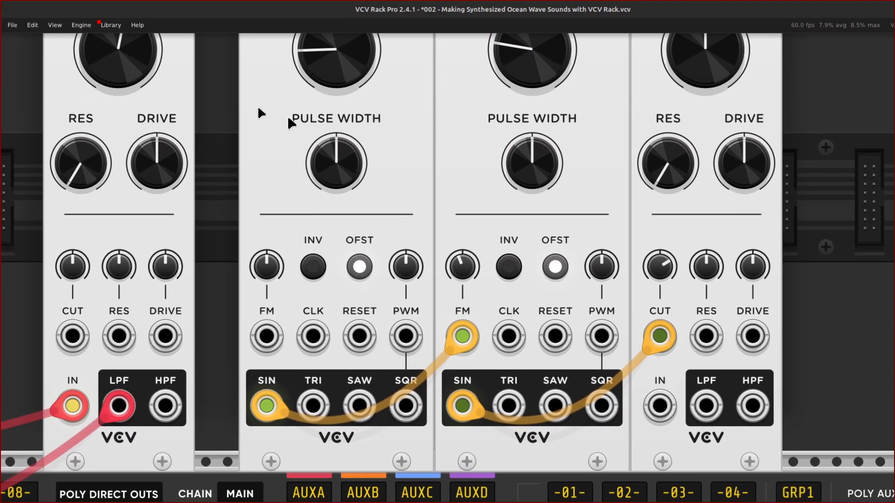
scroll(287, 94, "up", 4)
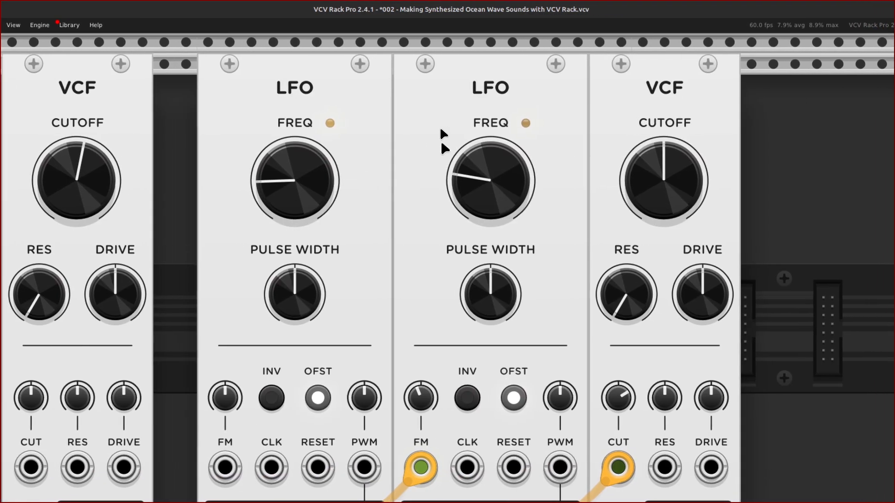
mouse_move(523, 179)
scroll(479, 174, "right", 5)
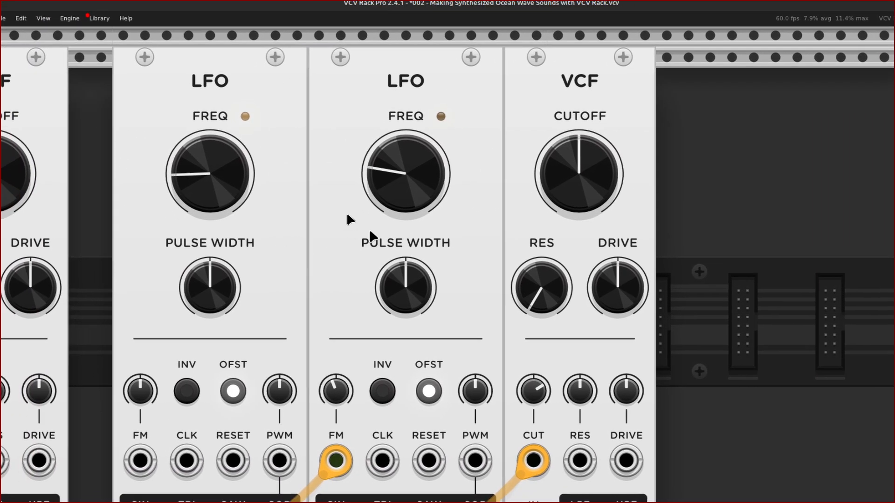
mouse_move(406, 167)
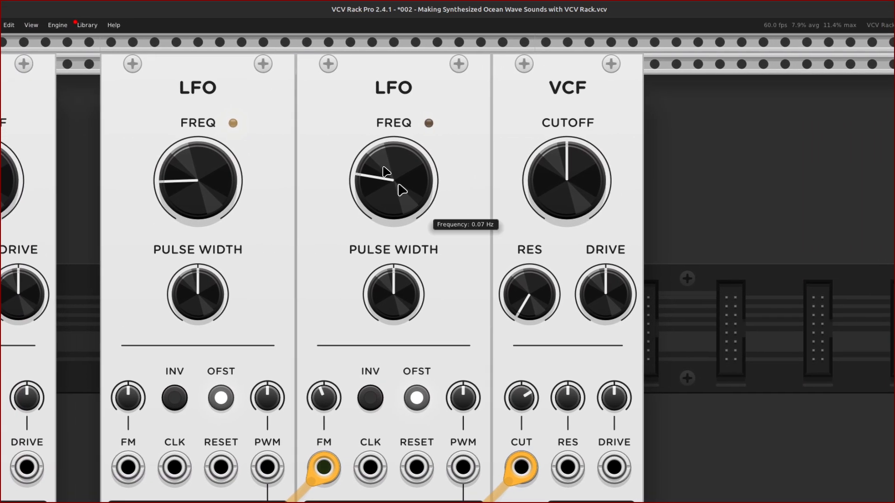
Run a red cable from the copied VCF's audio input to the violet noise output
scroll(374, 186, "down", 8)
scroll(390, 198, "right", 3)
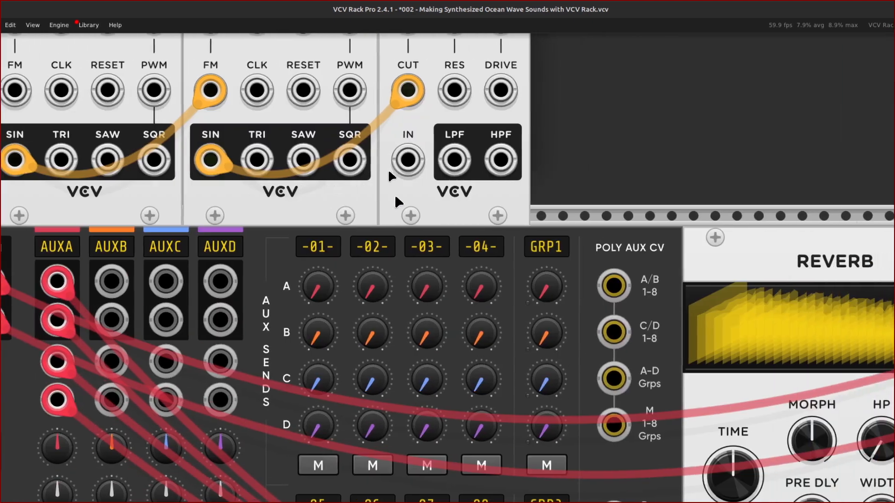
right_click(397, 161)
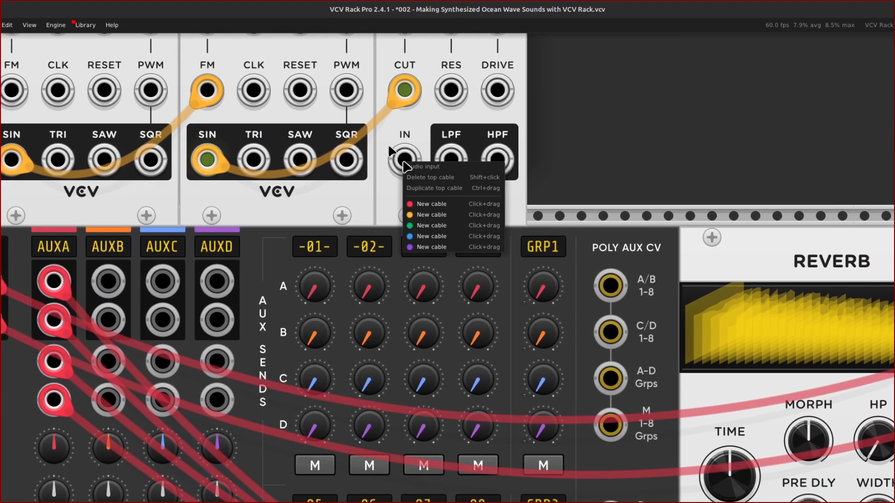
left_click_drag(422, 205, 313, 164)
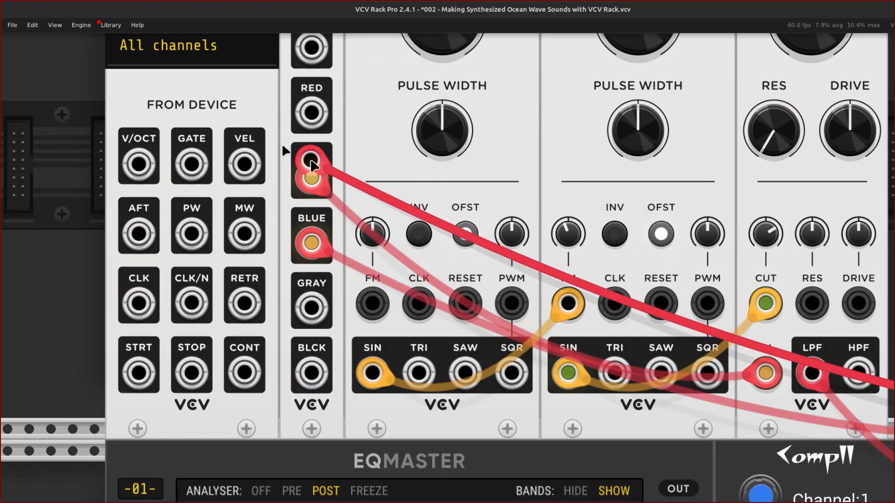
Run a red cable from the copied VCF's lowpass output to the left input of mixer channel 3
scroll(357, 134, "right", 10)
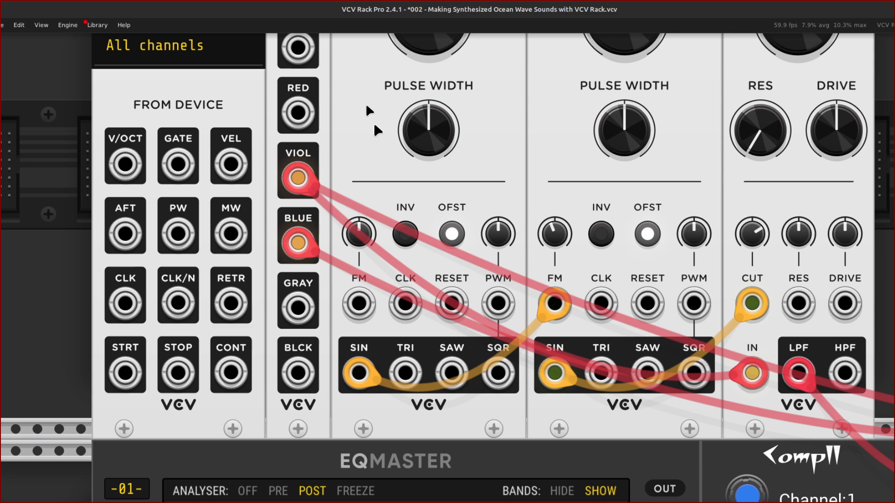
scroll(485, 150, "right", 15)
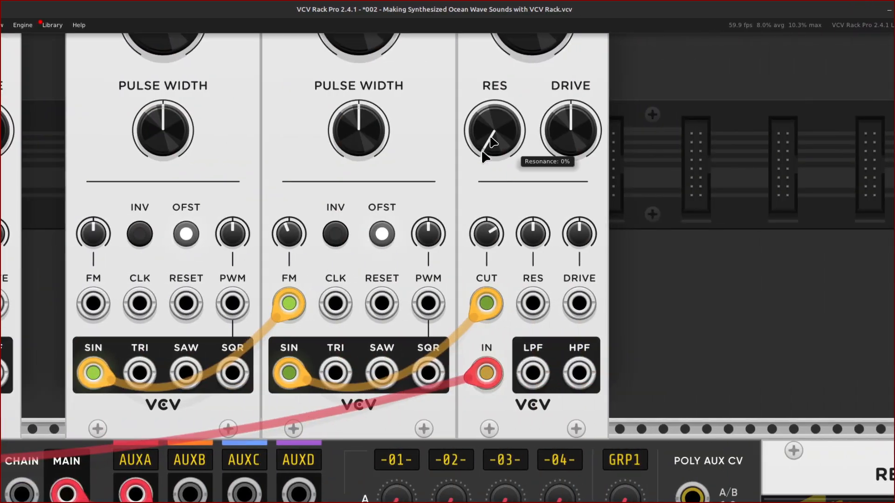
scroll(466, 177, "down", 2)
scroll(425, 215, "right", 2)
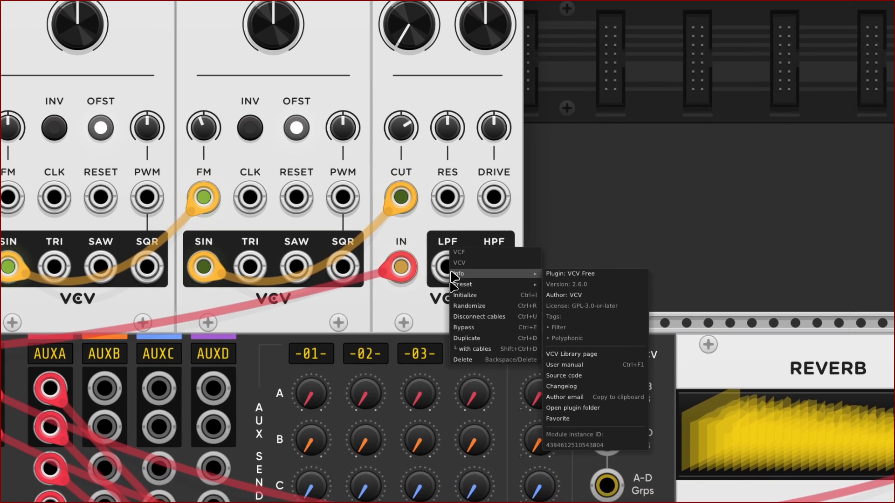
key("Escape")
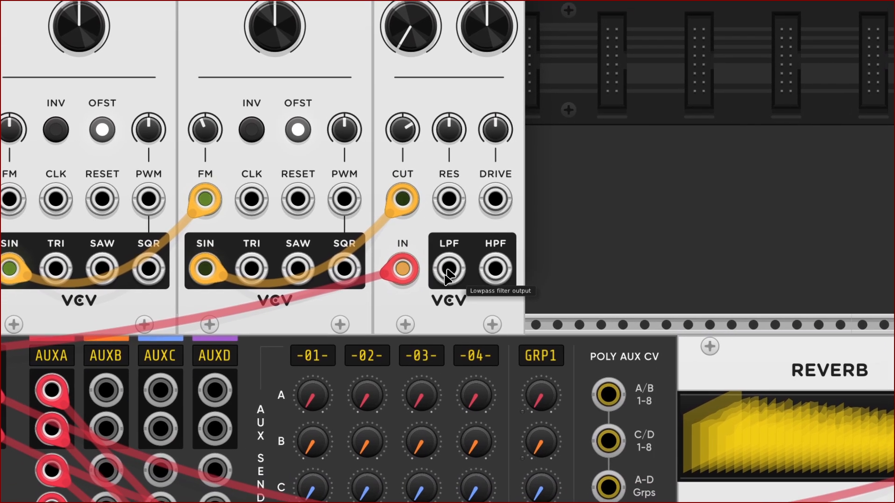
right_click(450, 270)
left_click_drag(466, 288, 364, 257)
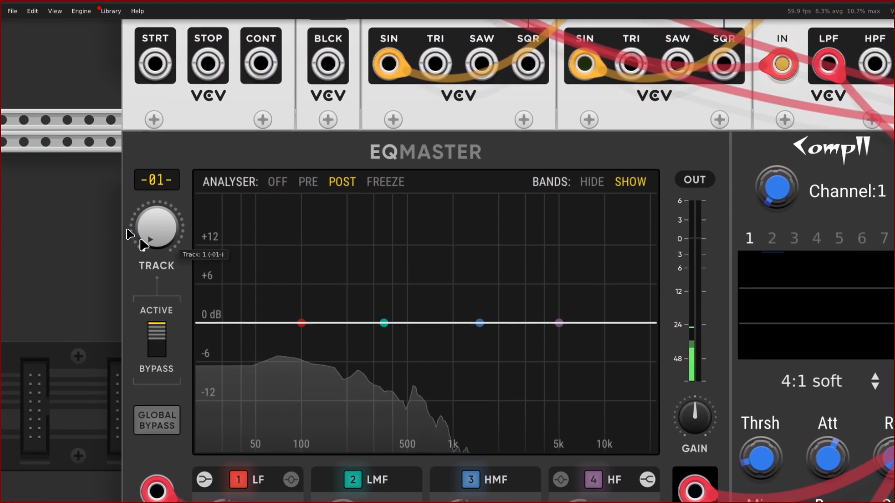
Change the EQMaster track selection and set the CompII compressor to channel 3
right_click(147, 228)
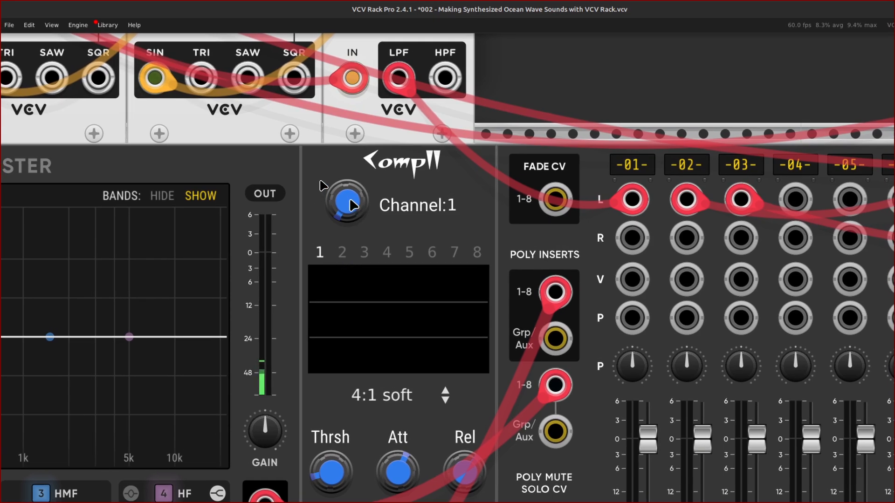
right_click(350, 203)
key("Return")
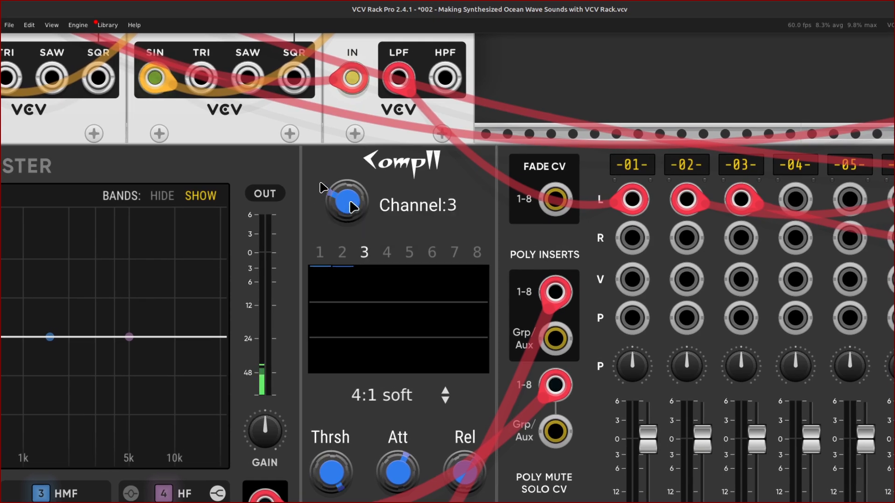
Turn off bypass for CompII channel 3 and lower its threshold to about a quarter of the knob's range
scroll(353, 207, "right", 2)
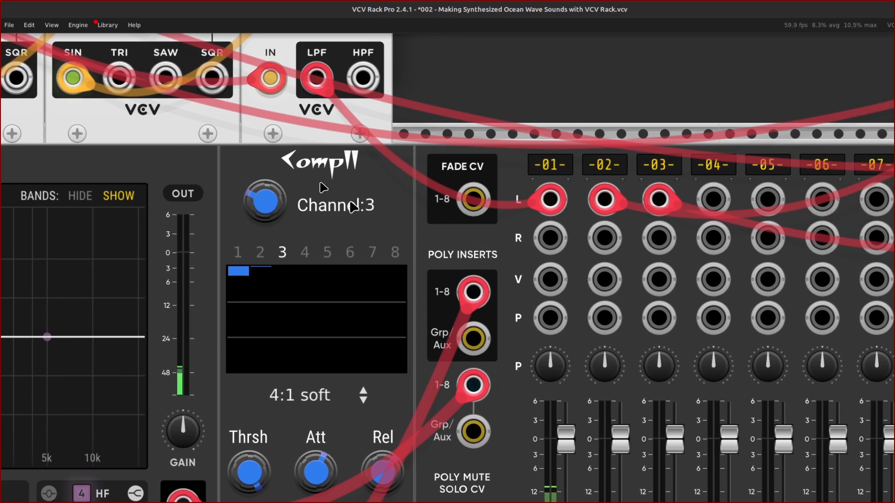
scroll(326, 191, "down", 6)
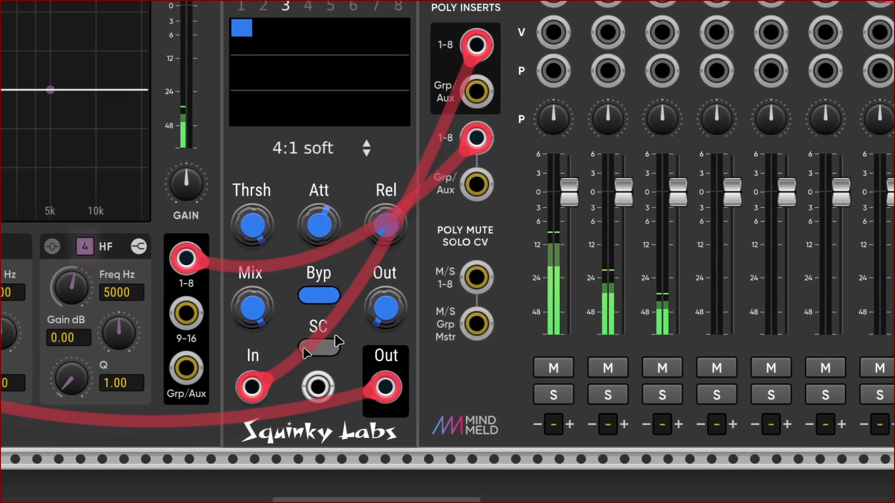
scroll(317, 305, "up", 3)
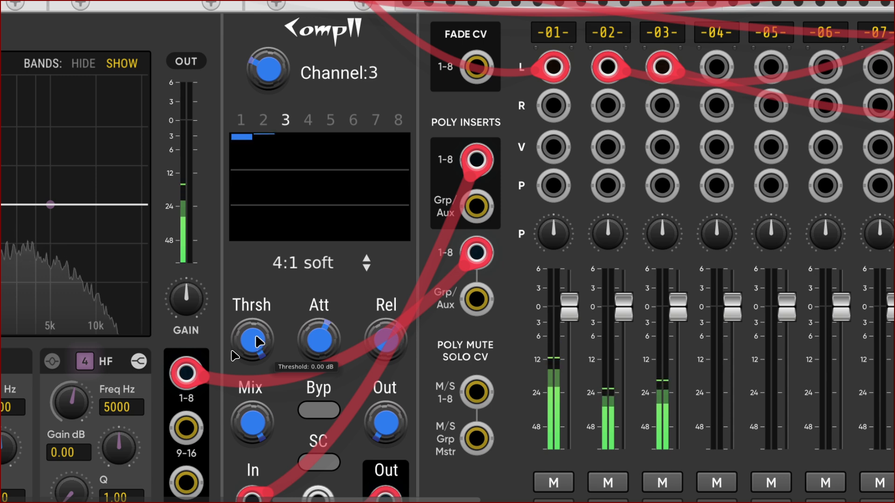
left_click_drag(256, 335, 255, 364)
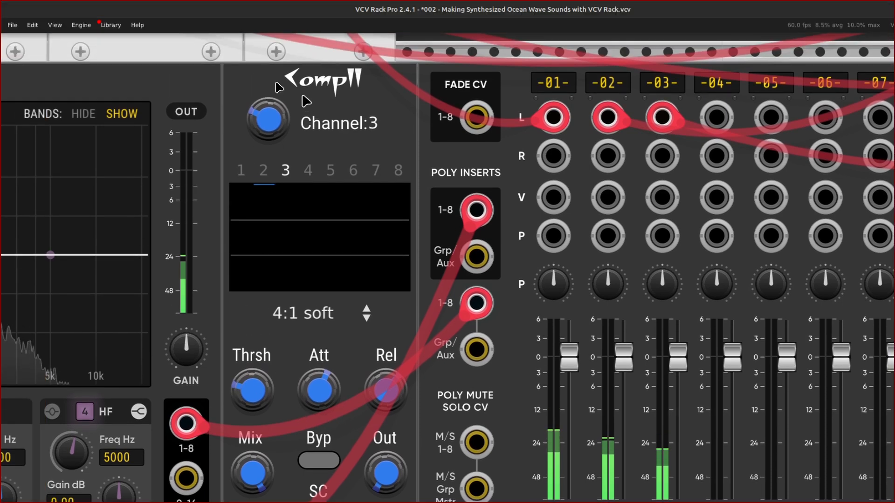
Switch the Comp II compressor to channel 1 and look up its threshold value
right_click(270, 125)
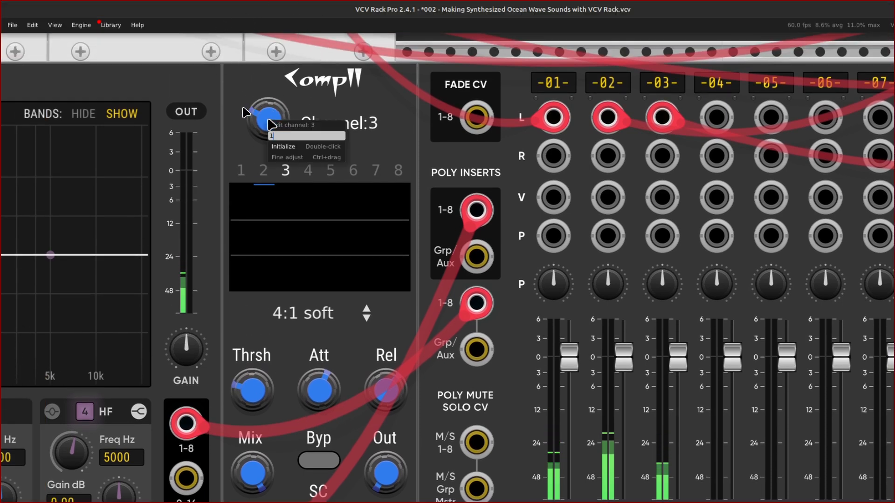
key("Return")
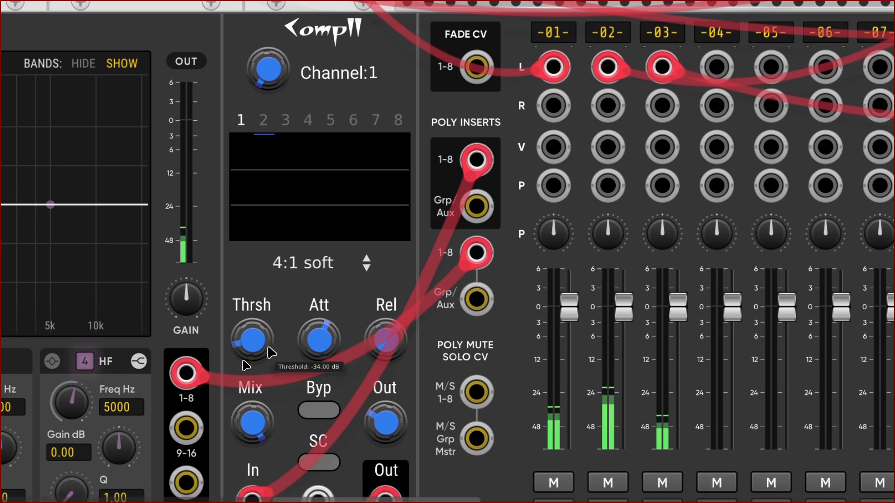
right_click(264, 347)
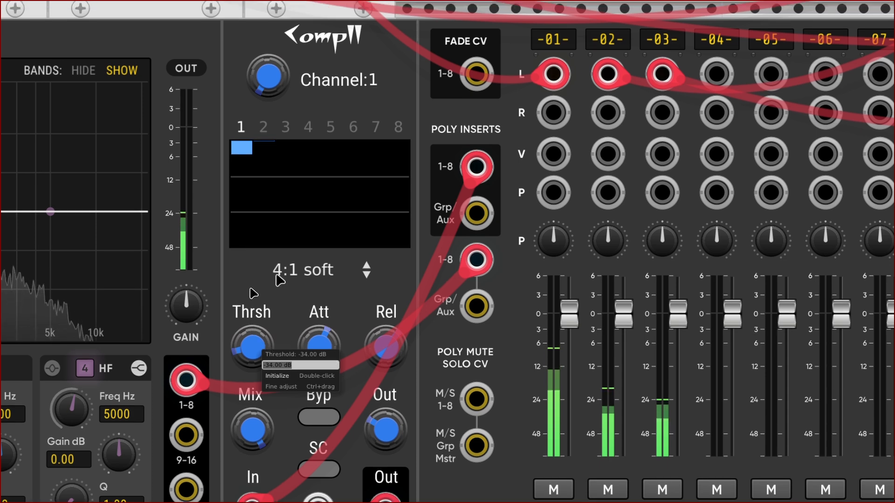
left_click(280, 281)
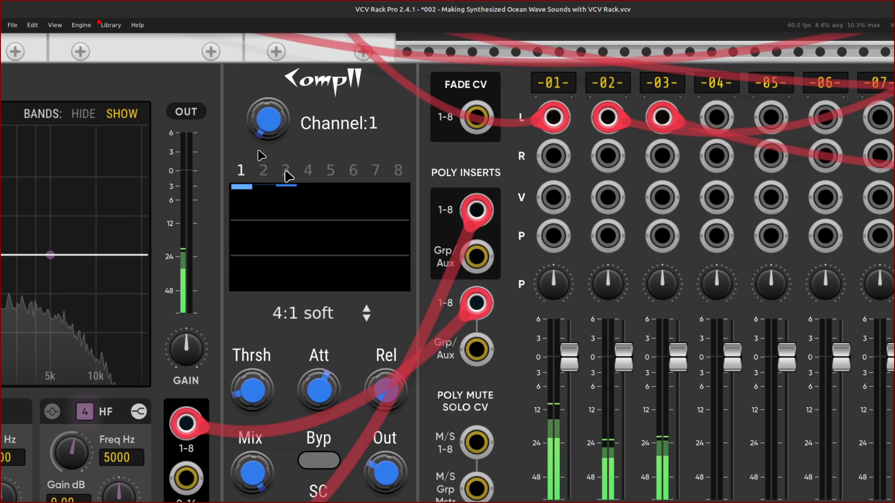
Switch the Comp II compressor to channel 3 and set its threshold to -34.00 dB
right_click(273, 115)
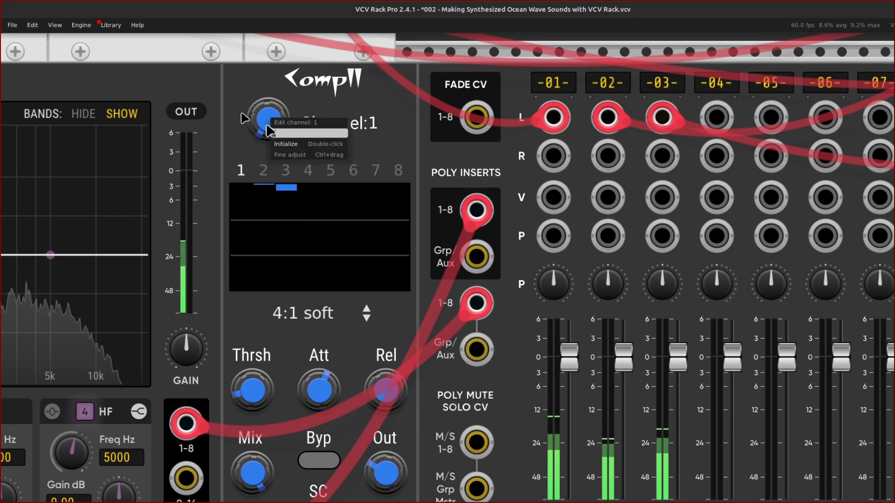
type("3")
key("Return")
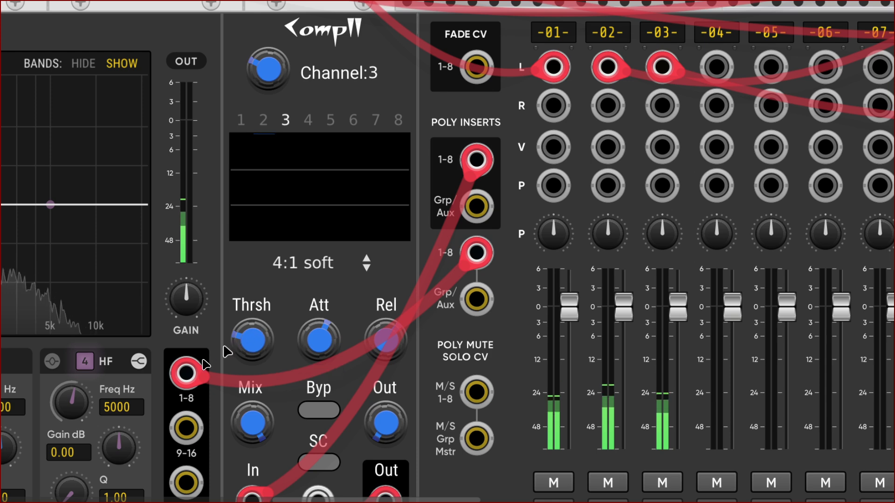
right_click(262, 336)
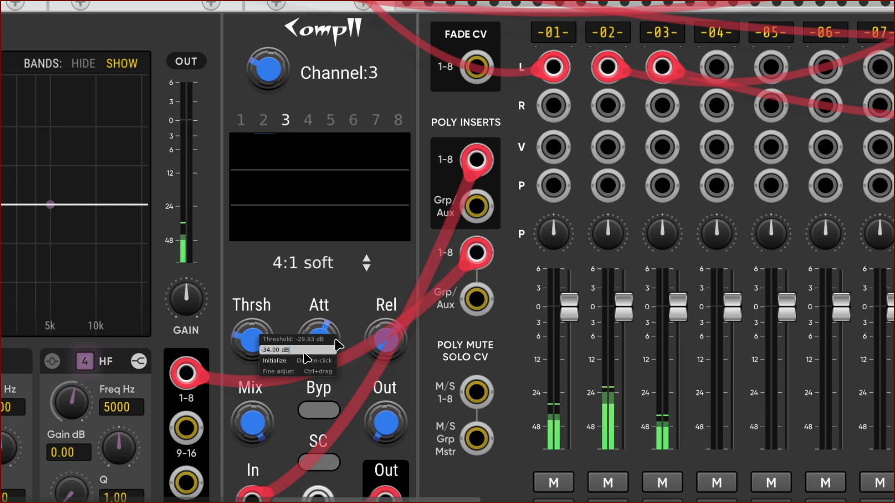
type("-34.00 dB")
key("Return")
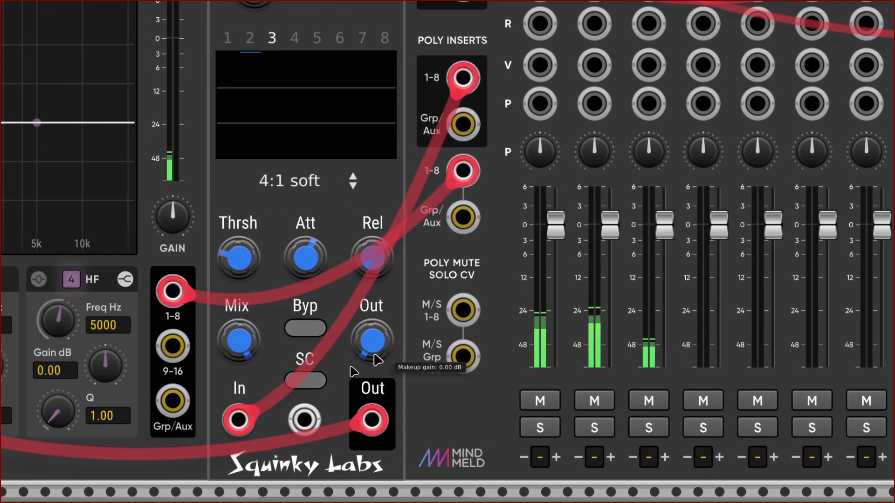
Set the makeup gain of compressor channel 3 to 12 dB
right_click(374, 357)
type("1")
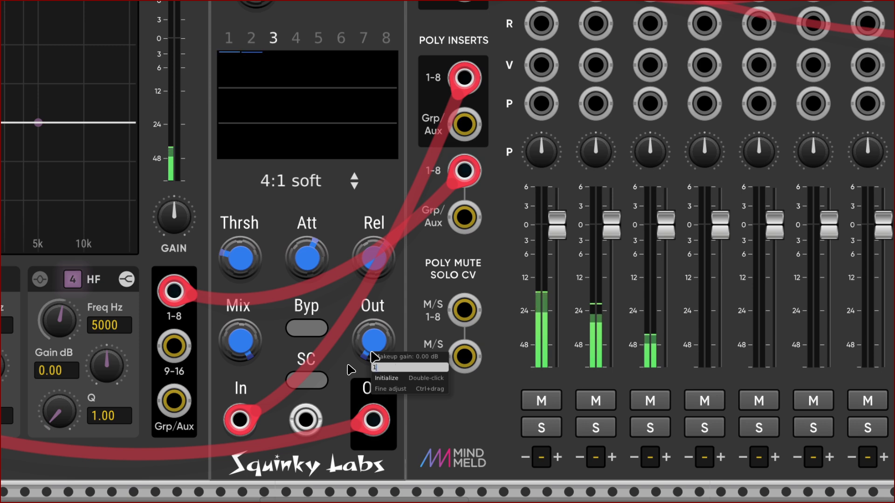
type("2")
key("Return")
Move the last LFO, LFO and VCF group further right in its row and shift the standalone VCF slightly left
scroll(374, 357, "up", 3)
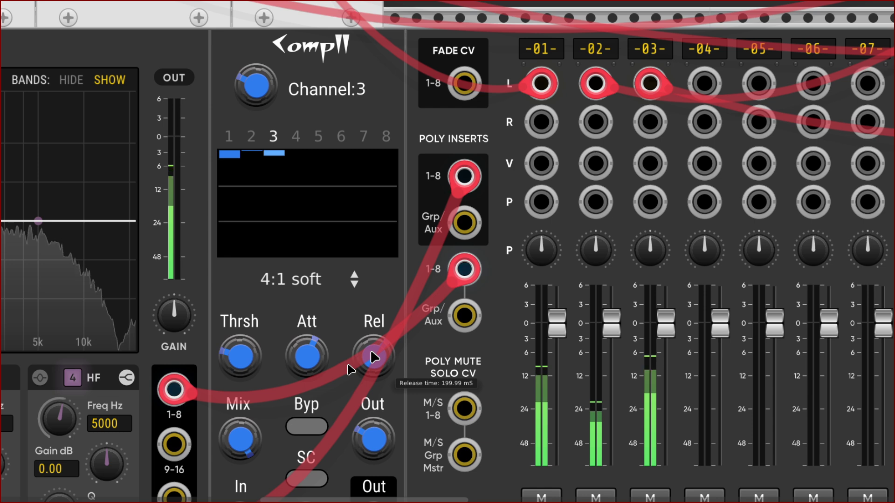
scroll(372, 358, "right", 6)
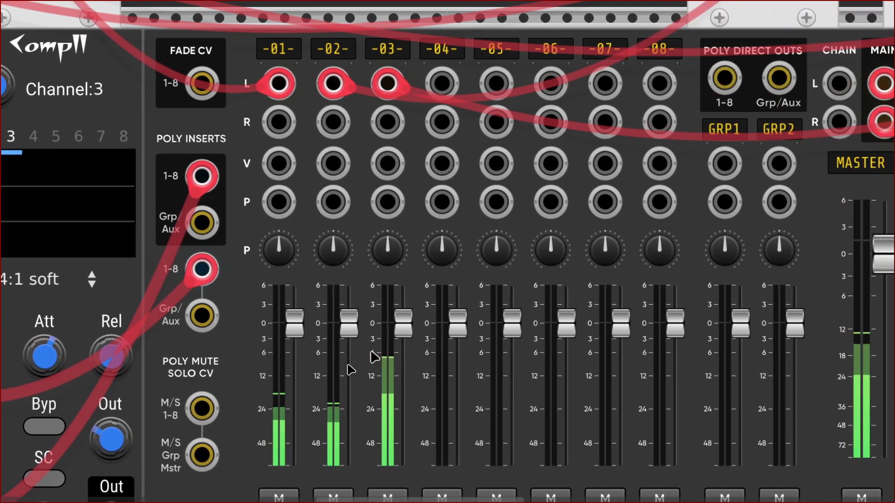
scroll(373, 358, "down", 8)
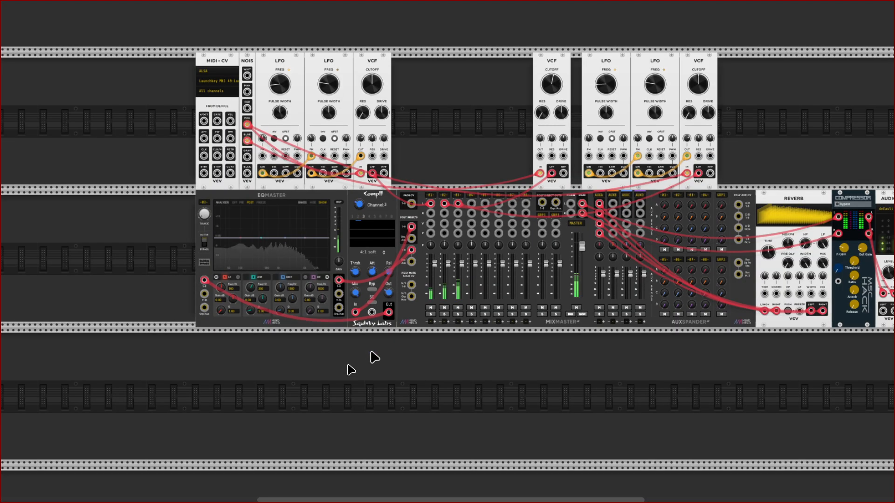
scroll(375, 357, "up", 3)
scroll(375, 357, "right", 3)
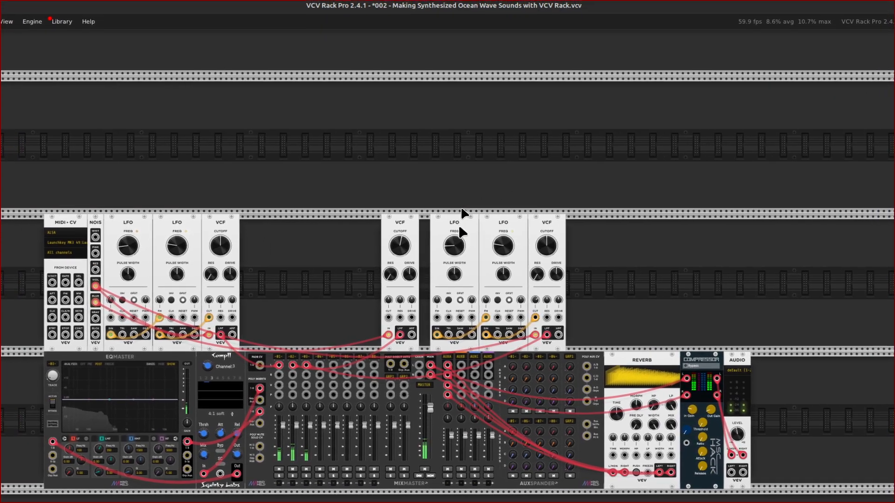
left_click_drag(460, 210, 594, 222)
left_click(530, 219, "shift")
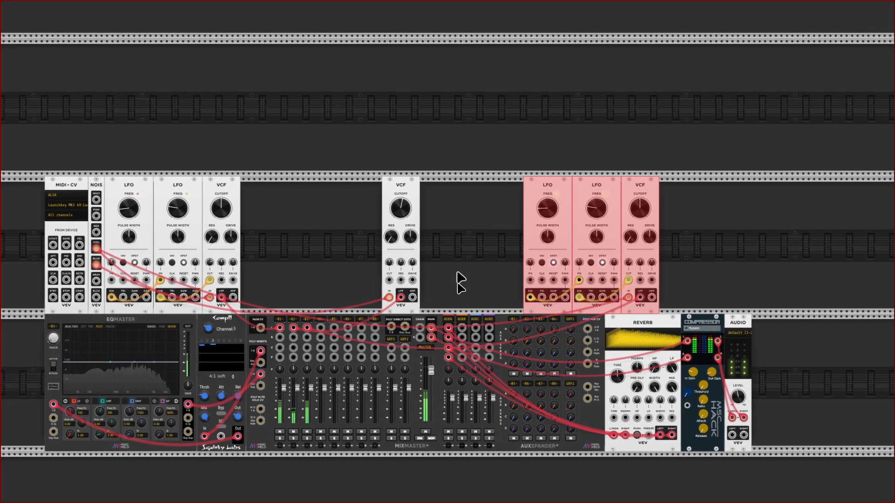
left_click(460, 280)
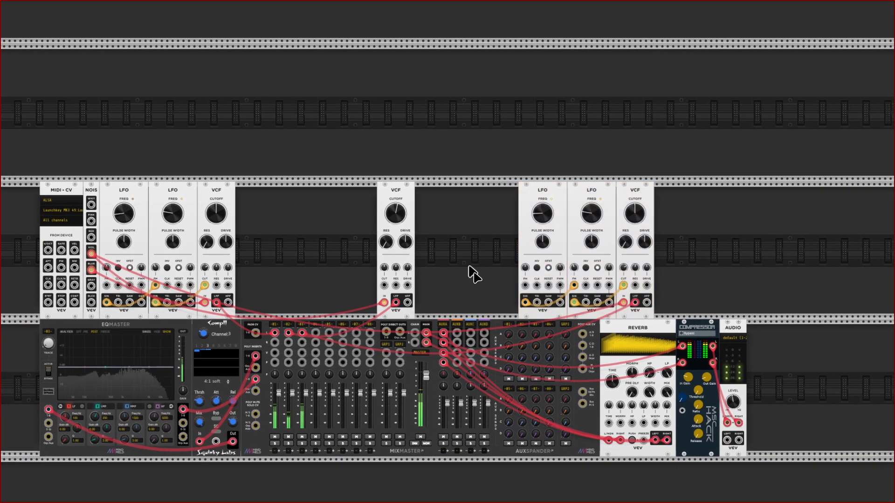
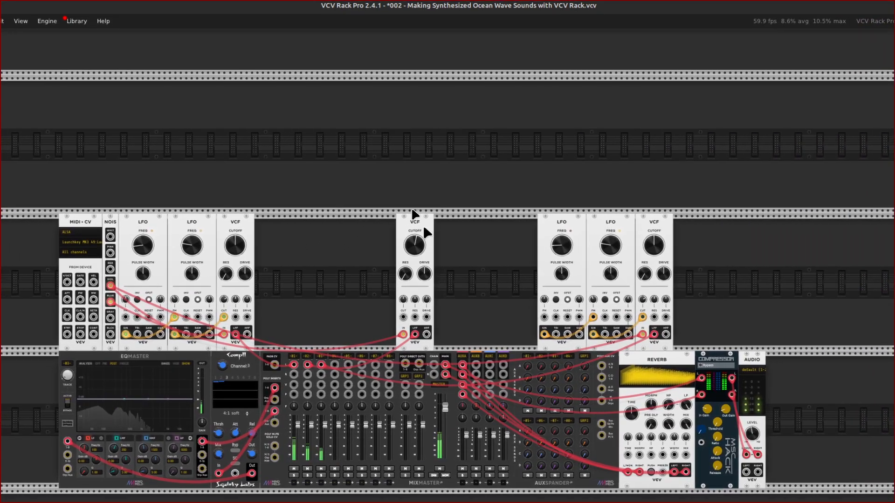
left_click_drag(449, 222, 434, 221)
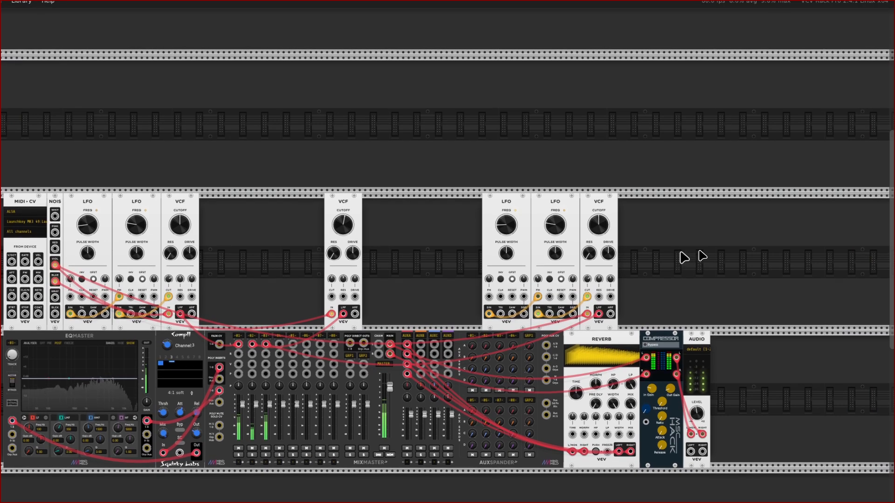
Lower the MixMaster's master fader to about -5 dB
key("ctrl+equal")
key("ctrl+equal")
key("ctrl+equal")
key("Down")
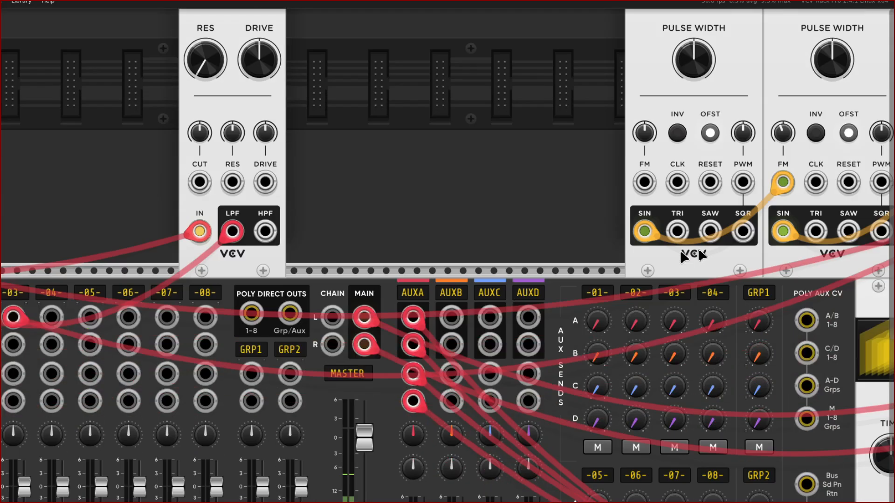
key("Right")
key("Down")
key("Left")
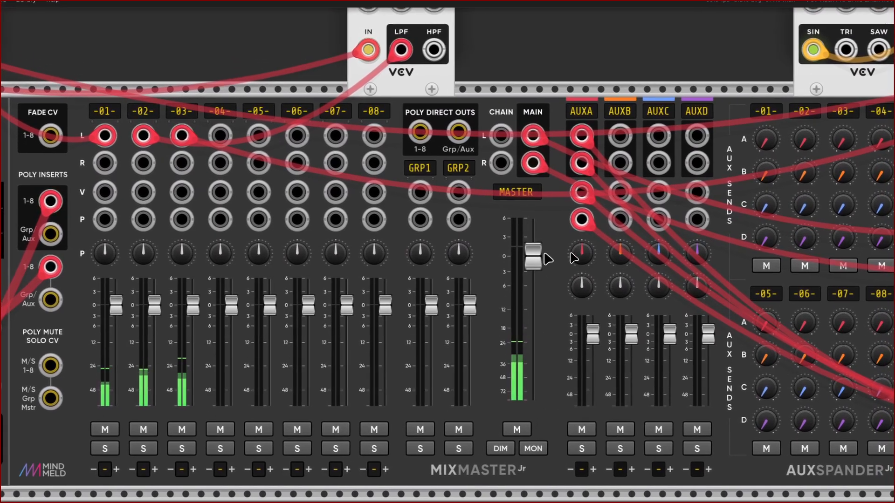
left_click_drag(536, 251, 573, 272)
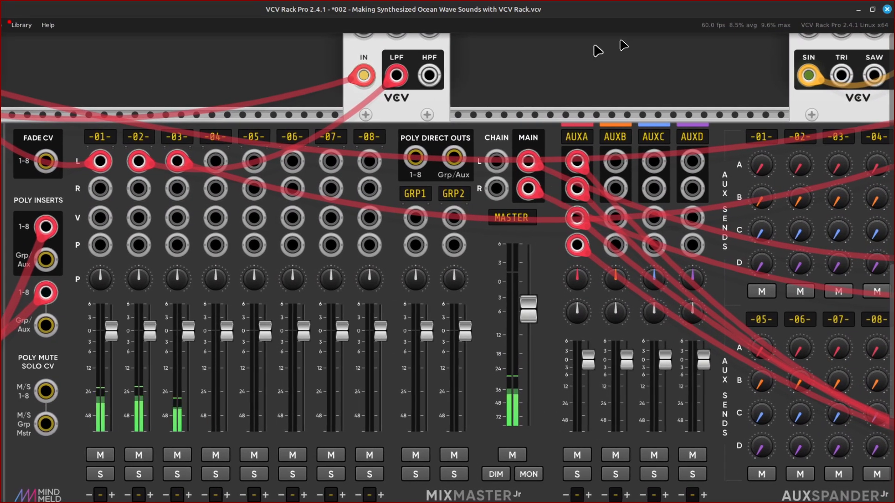
Find the Befaco Dual Atenuverter by searching for "atten", add it to the upper row and move it well right of the last VCF
scroll(598, 50, "up", 8)
scroll(577, 120, "right", 12)
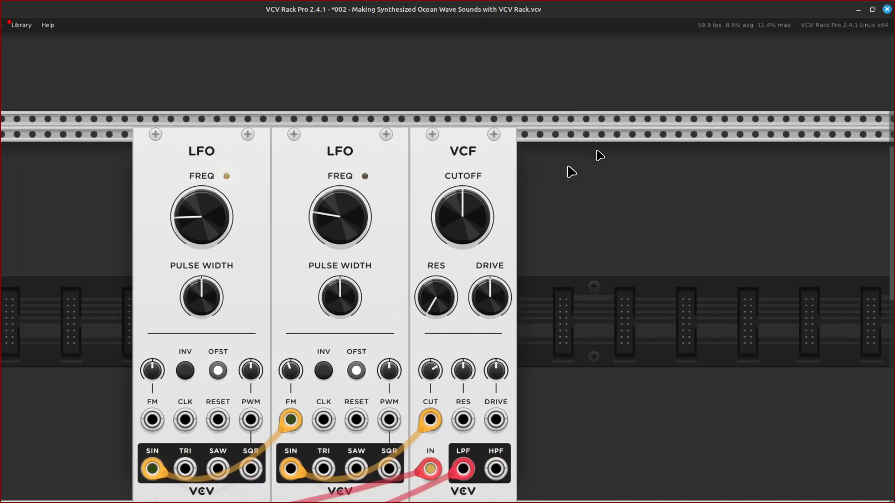
scroll(566, 166, "down", 8)
scroll(566, 165, "right", 6)
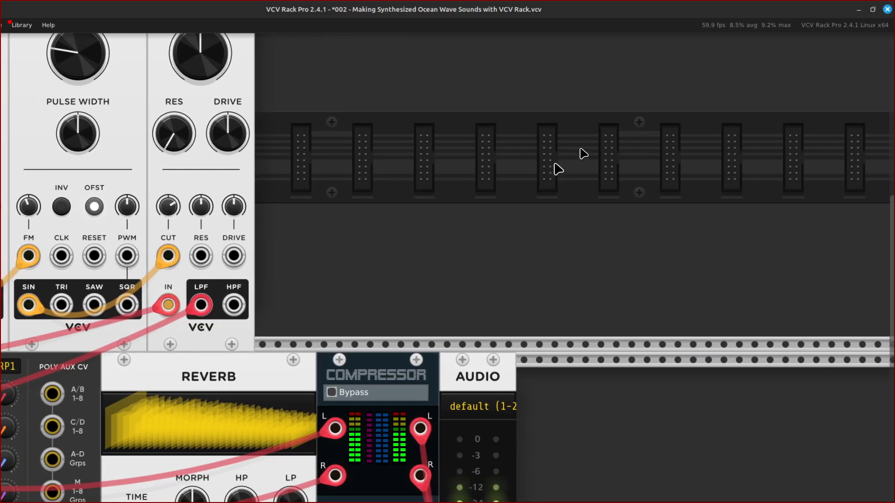
scroll(536, 186, "up", 5)
right_click(486, 202)
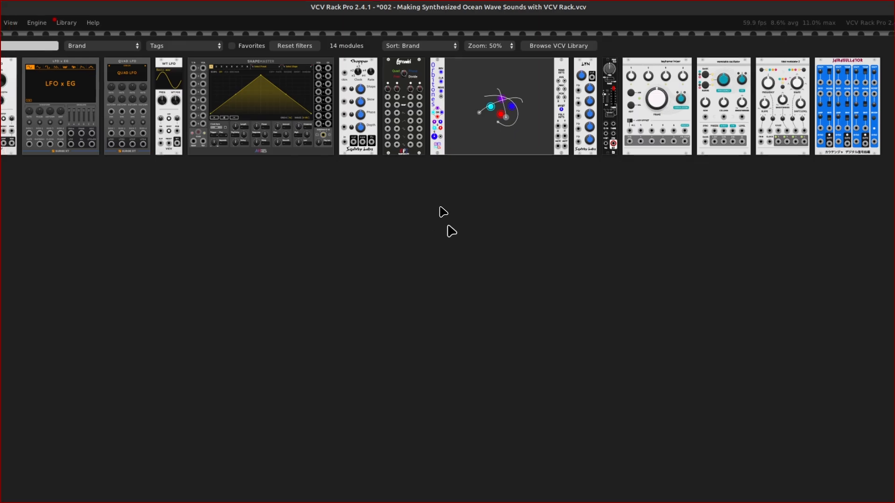
key("BackSpace")
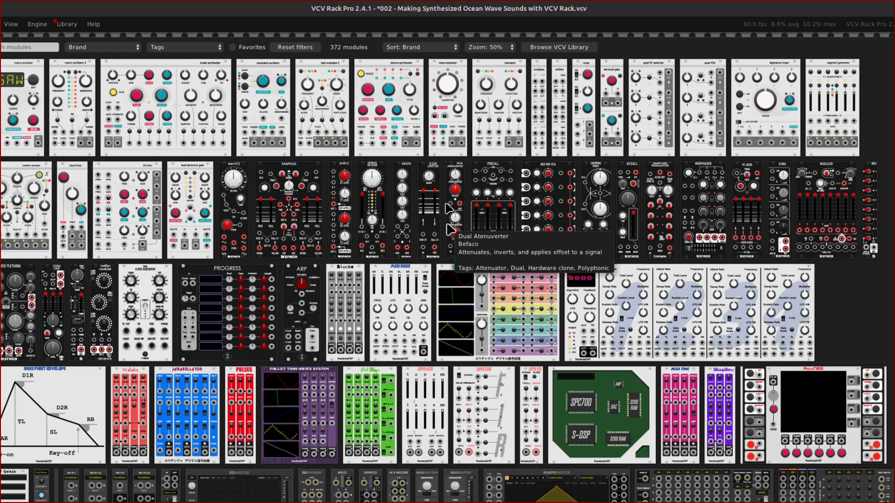
type("a")
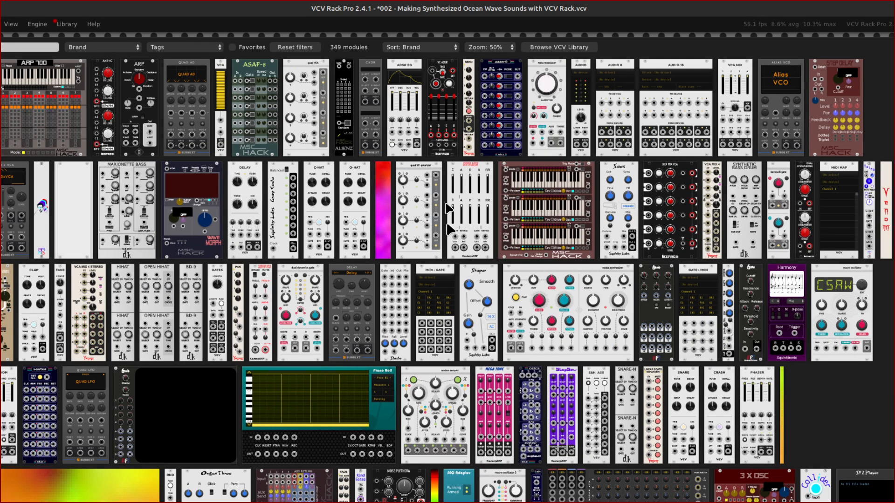
type("tten")
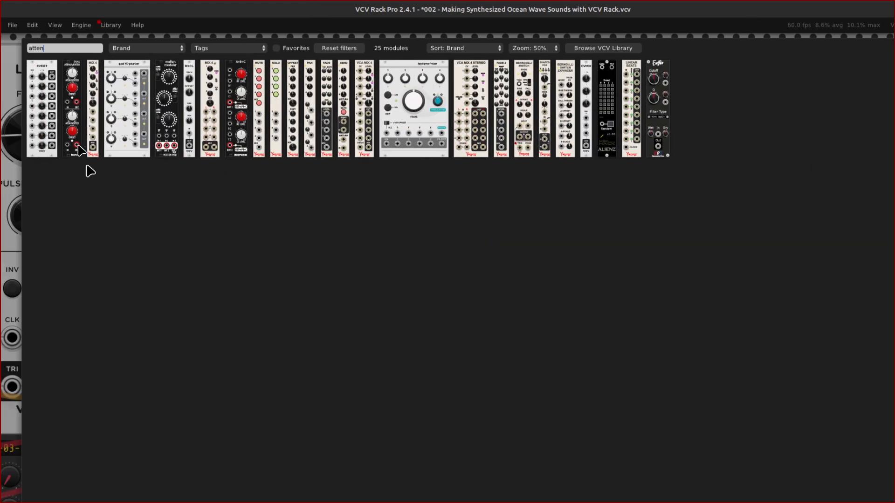
left_click(69, 118)
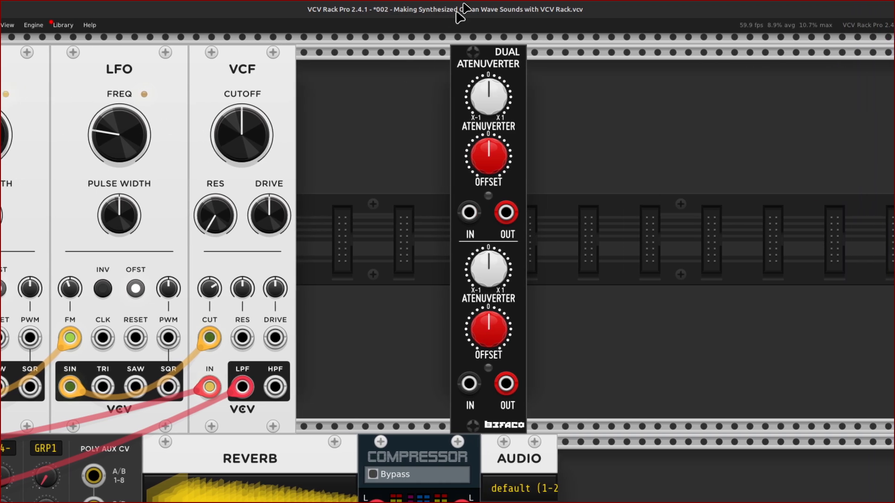
left_click_drag(457, 13, 559, 72)
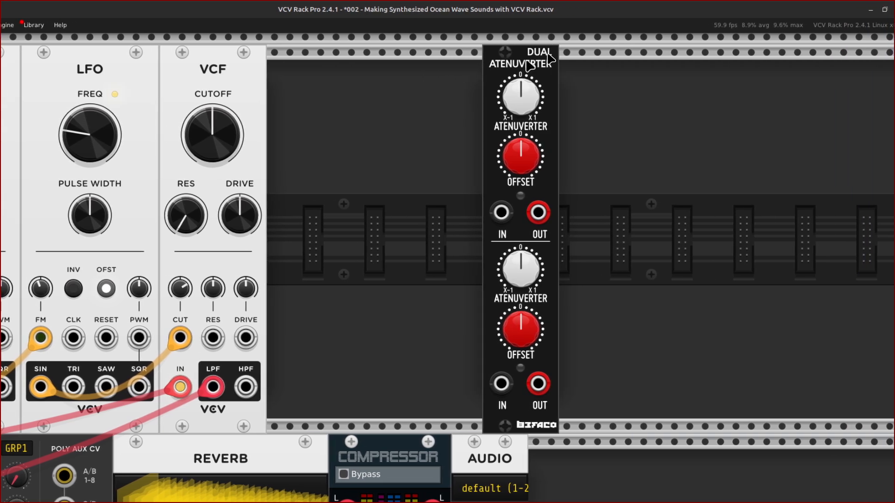
mouse_move(527, 86)
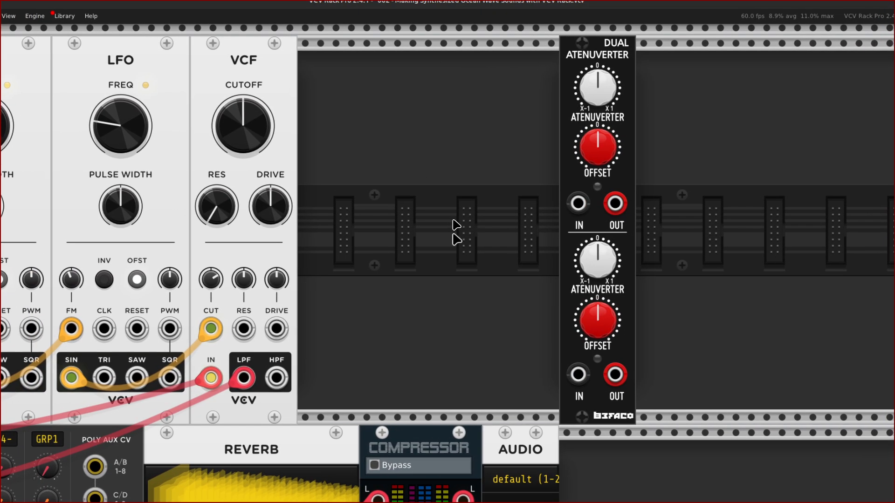
Find the VCV LFO by searching for "lfo", add it and place it directly left of the Dual Atenuverter
double_click(447, 223)
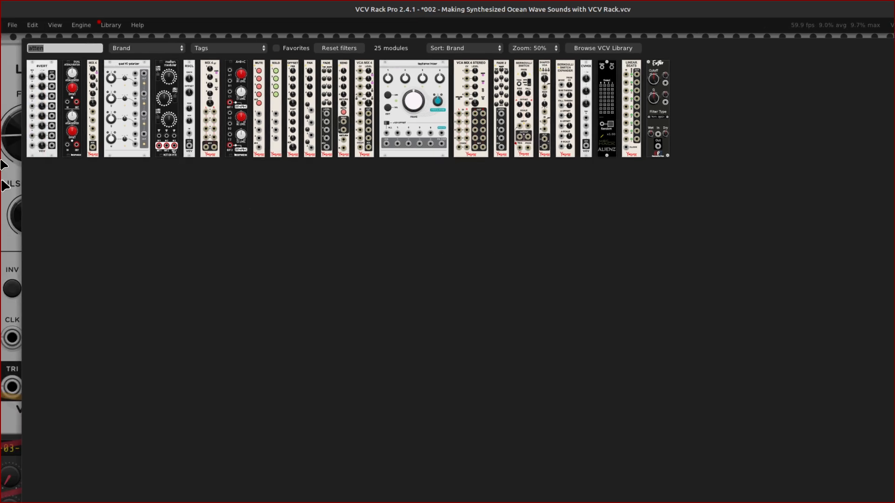
key("BackSpace")
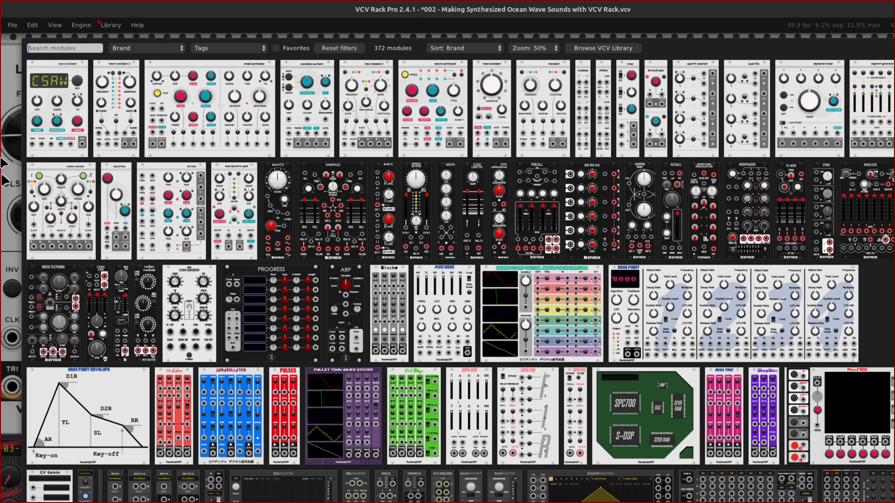
type("lfo")
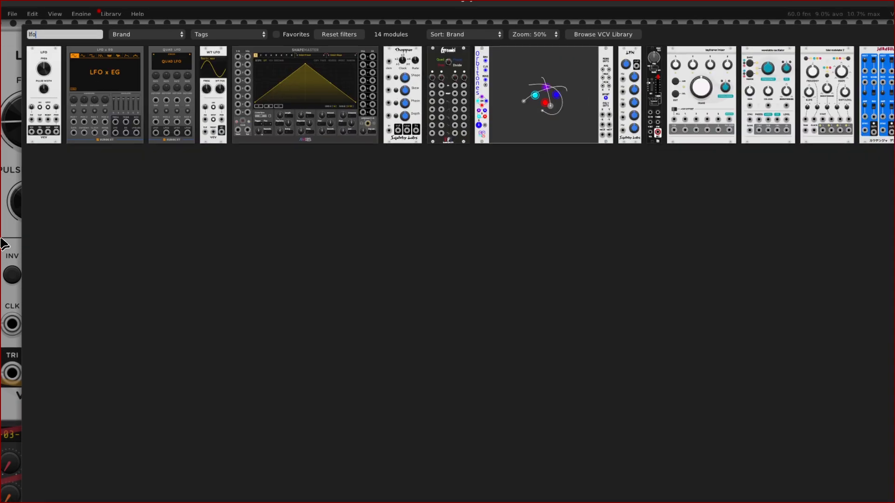
left_click(41, 110)
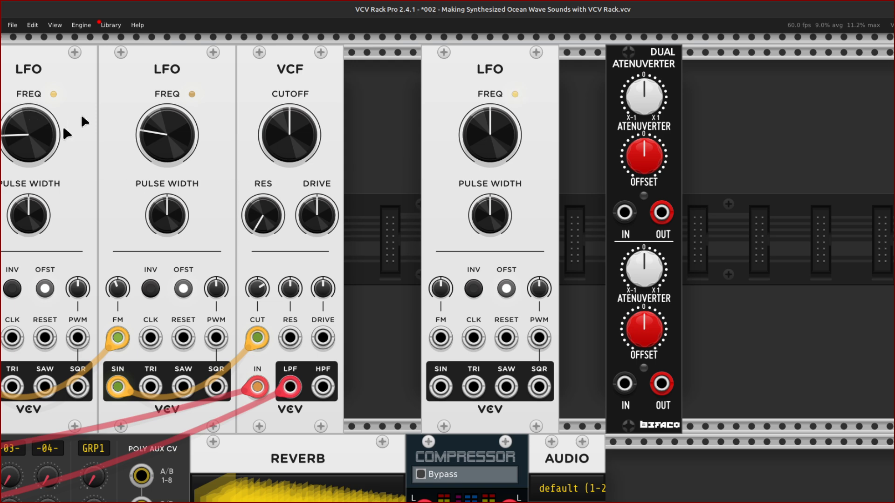
scroll(262, 146, "right", 4)
left_click_drag(351, 73, 388, 70)
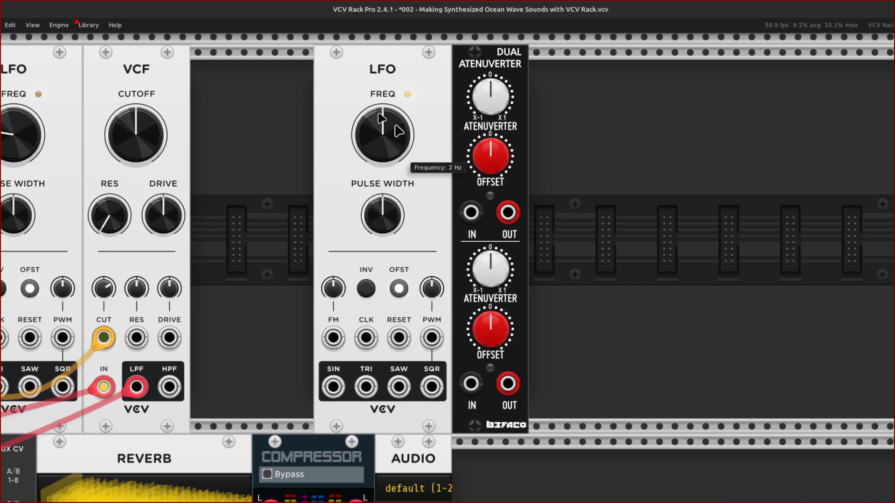
Lower the new LFO's frequency and move it slightly right together with the Dual Atenuverter
right_click(388, 143)
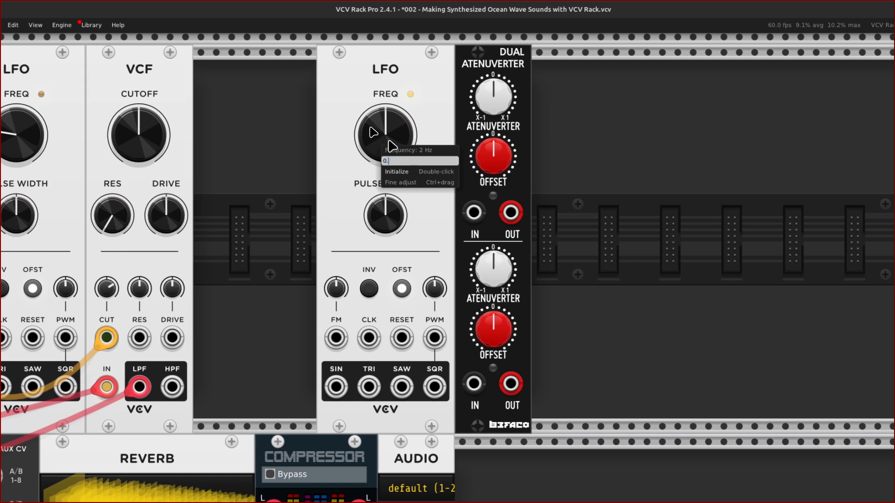
scroll(372, 132, "left", 5)
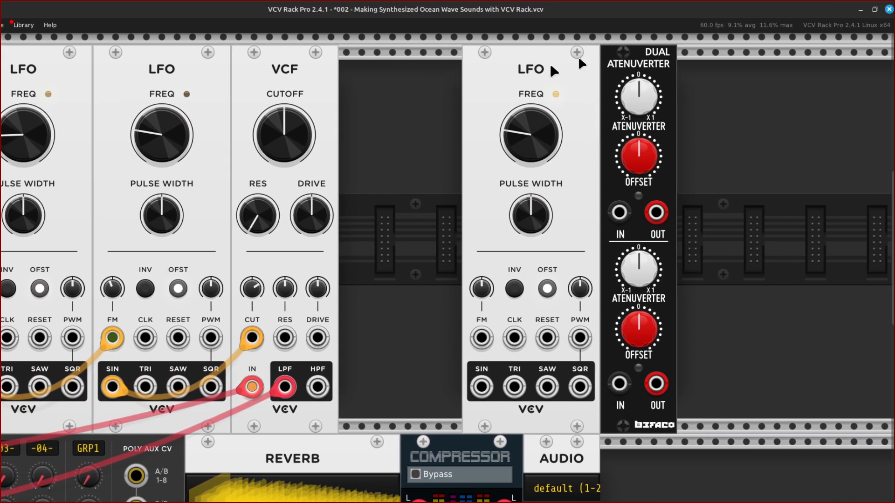
left_click(585, 55)
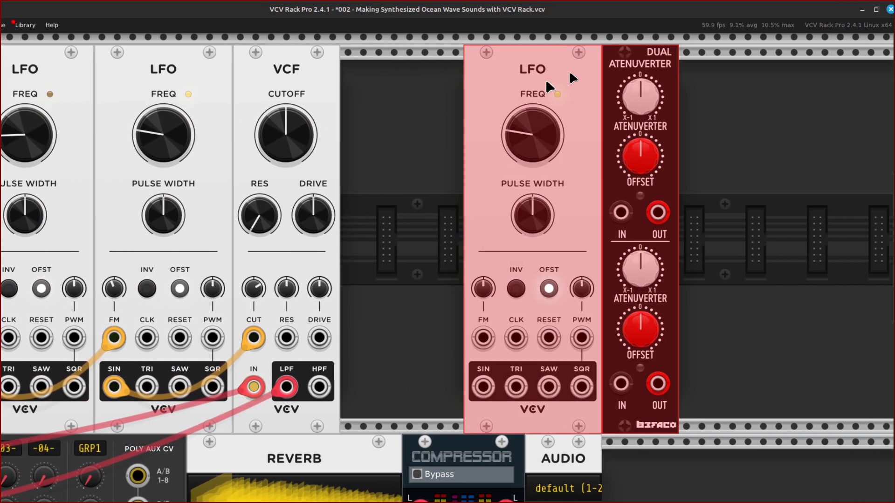
left_click(573, 60)
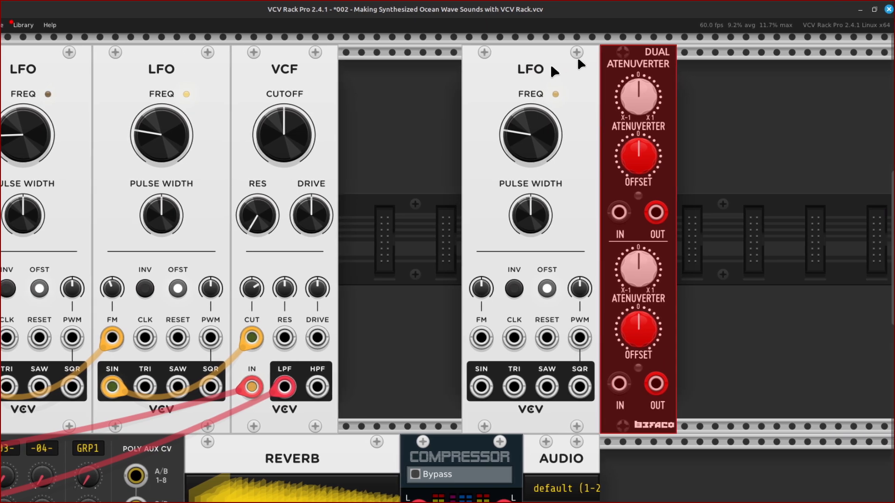
left_click(554, 69)
left_click_drag(554, 68, 576, 67)
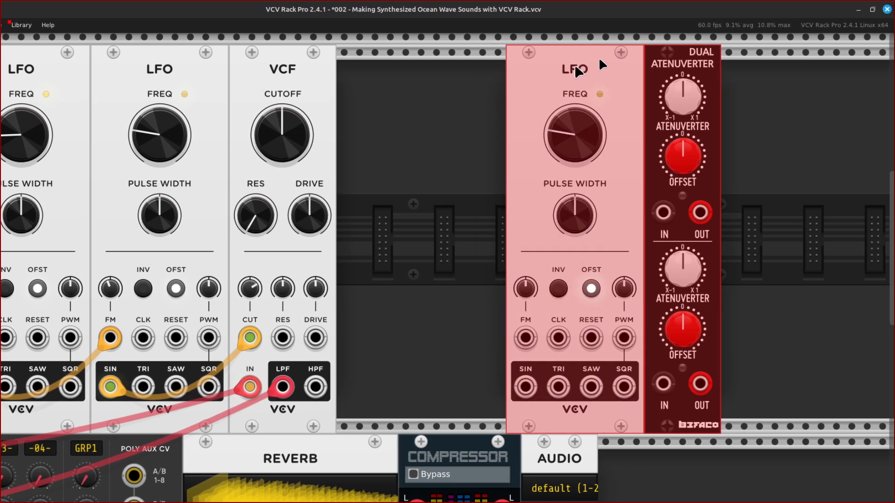
left_click(471, 185)
Duplicate the LFO beside the noise module and place the copy directly against the new LFO, on its left
scroll(434, 175, "left", 4)
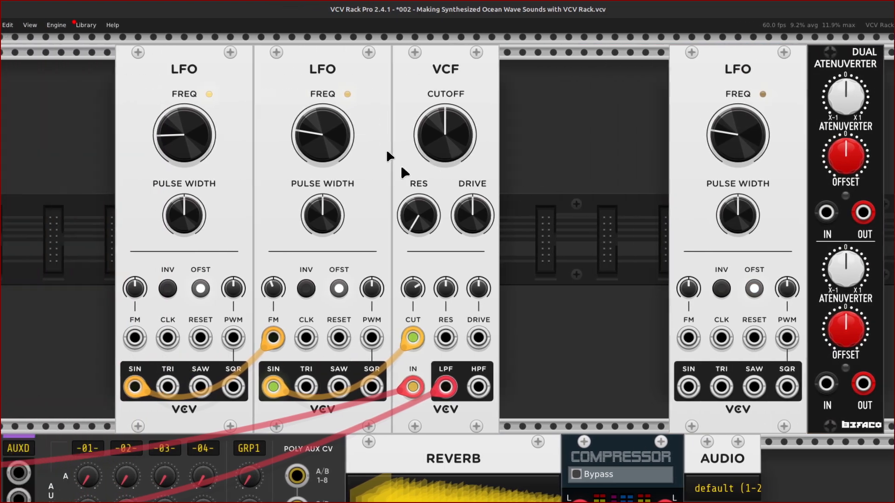
scroll(401, 165, "left", 15)
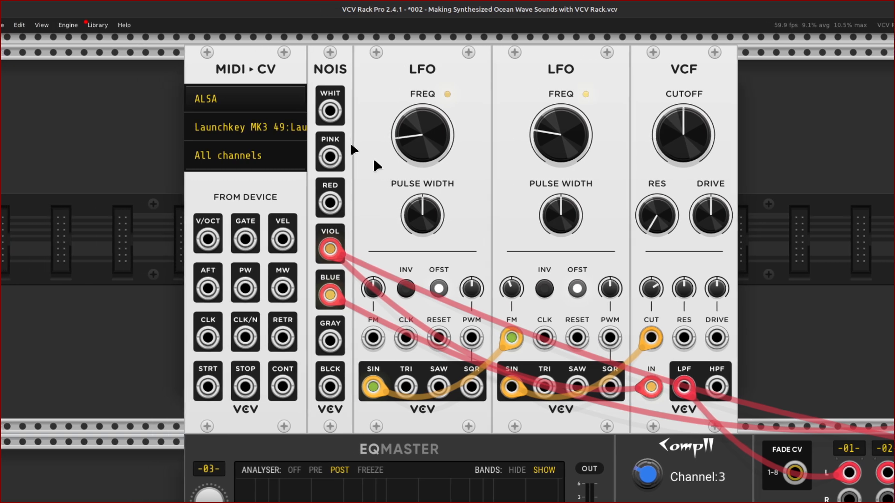
left_click(371, 165)
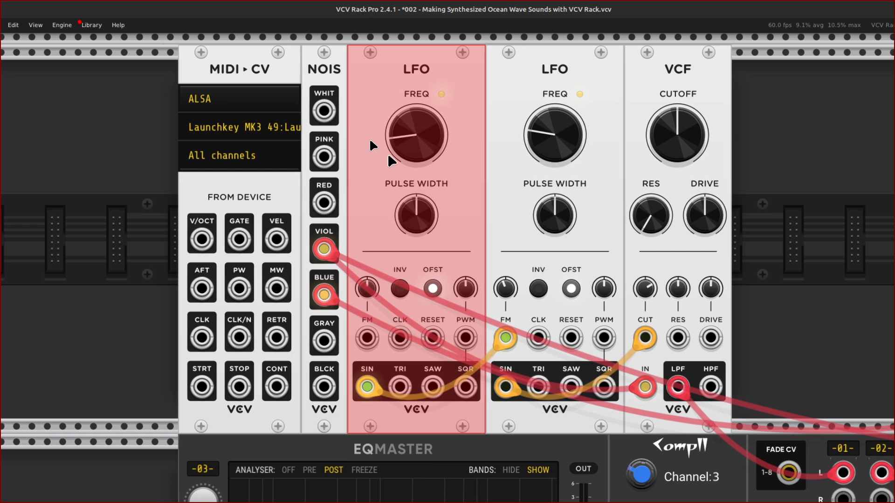
scroll(368, 140, "right", 2)
scroll(369, 146, "right", 20)
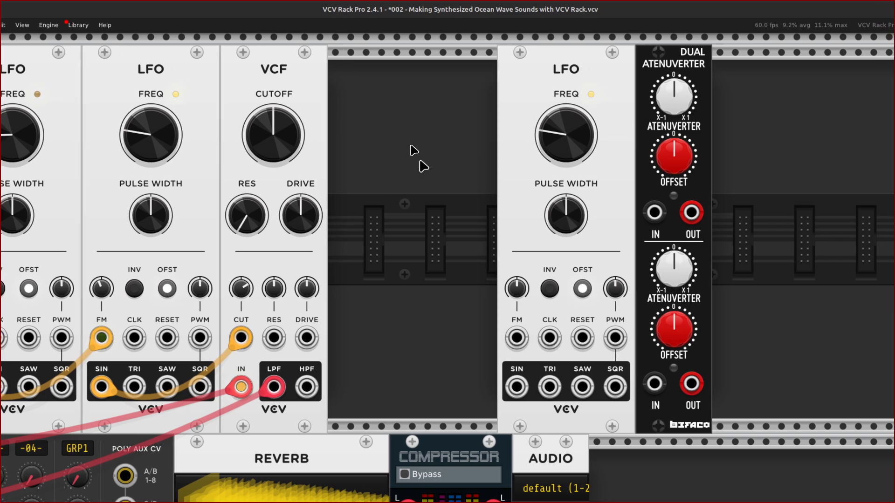
key("ctrl+v")
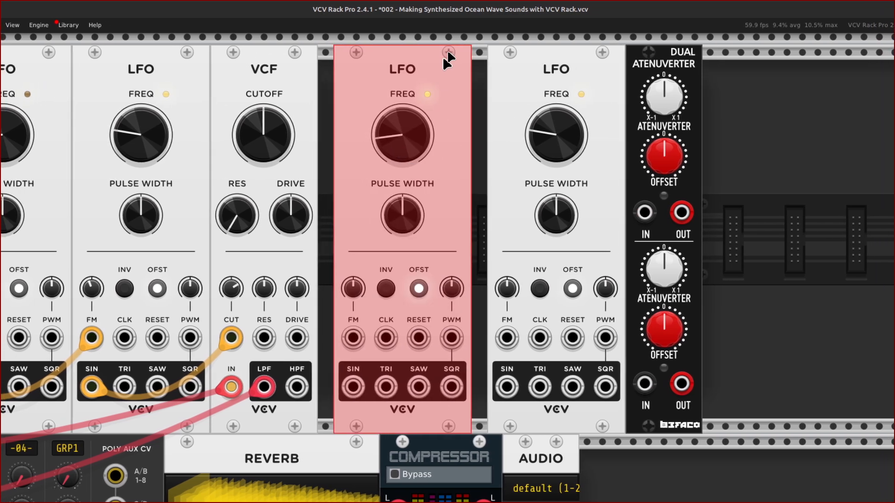
left_click_drag(445, 58, 469, 57)
left_click(803, 204)
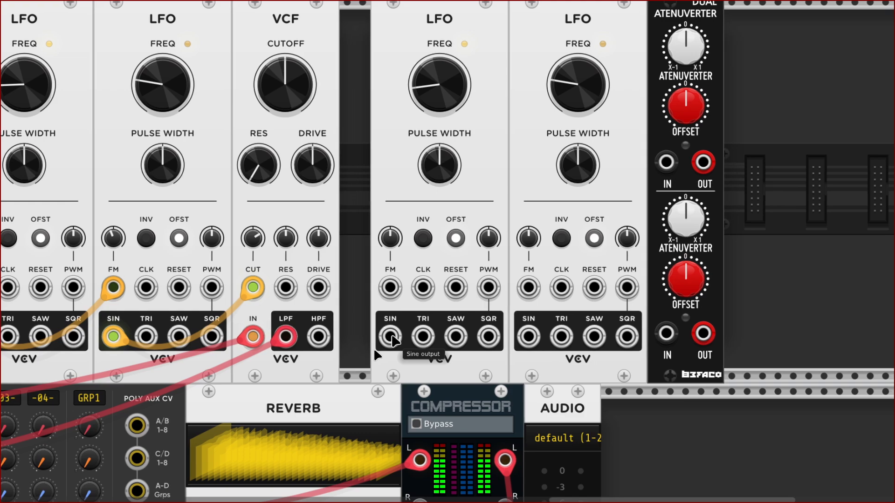
Patch the copied LFO's sine output into the neighbouring LFO's FM input with an orange cable
right_click(393, 337)
left_click_drag(412, 370, 502, 287)
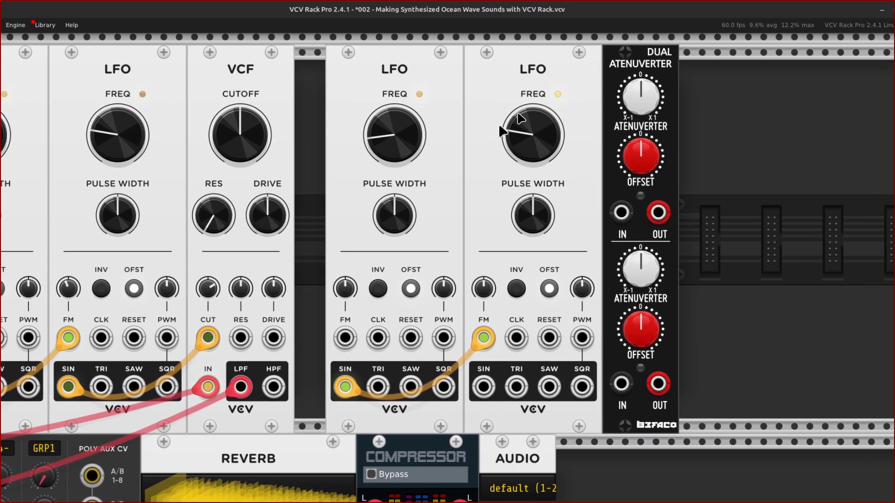
mouse_move(520, 126)
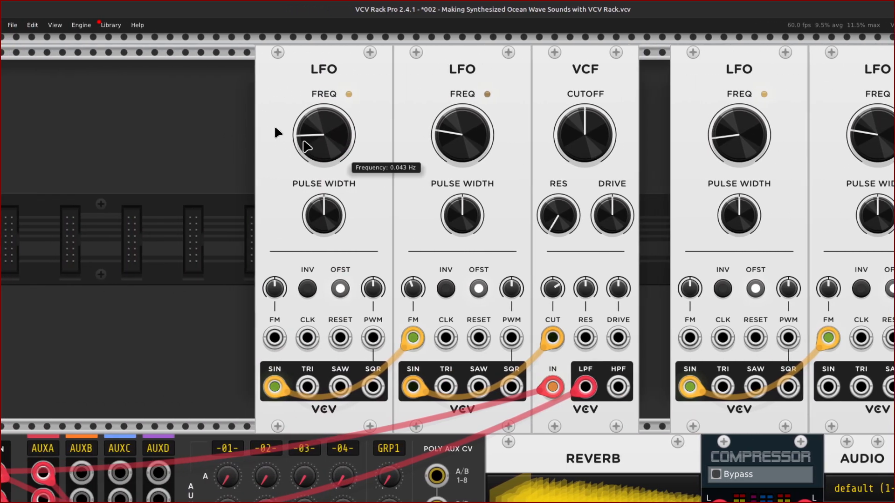
mouse_move(455, 125)
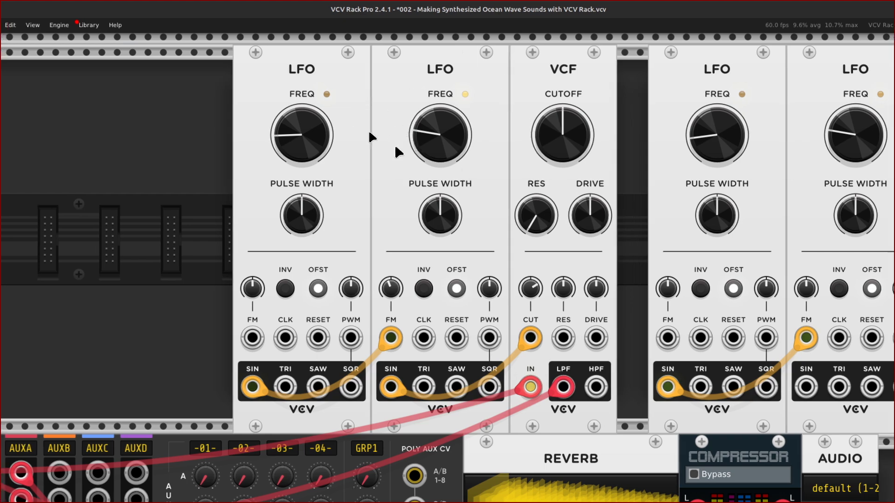
mouse_move(267, 135)
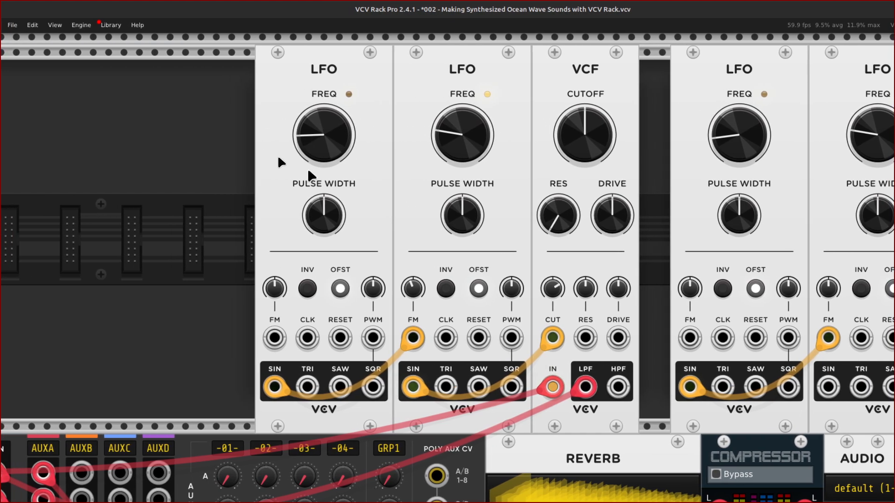
Select the two newest LFOs and the Dual Atenuverter and move the group left against the last VCF
scroll(376, 226, "right", 10)
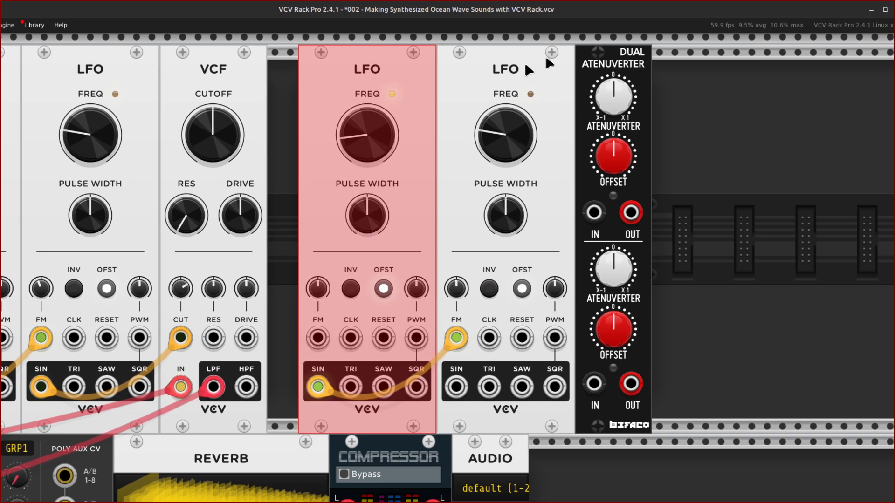
left_click(555, 57, "shift")
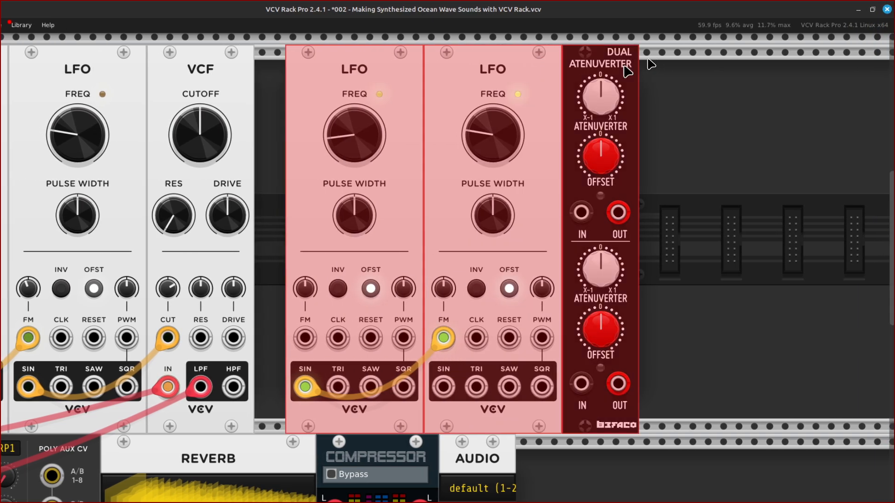
left_click_drag(624, 67, 590, 61)
left_click(751, 132)
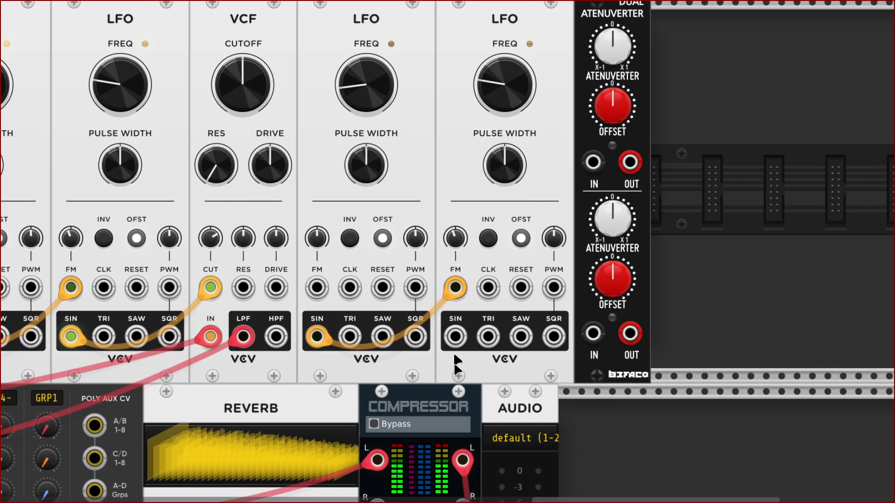
Patch the last LFO's sine output into the first input of the Dual Atenuverter with an orange cable
right_click(453, 339)
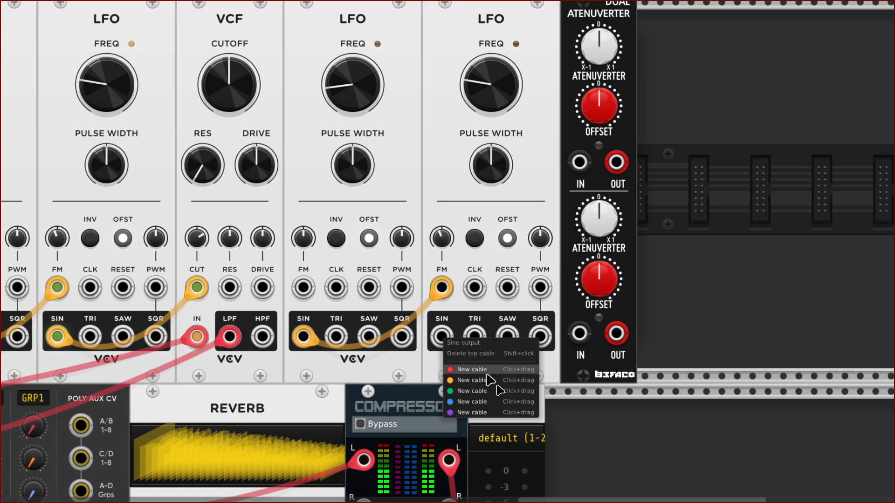
left_click_drag(480, 380, 573, 164)
left_click_drag(553, 229, 554, 226)
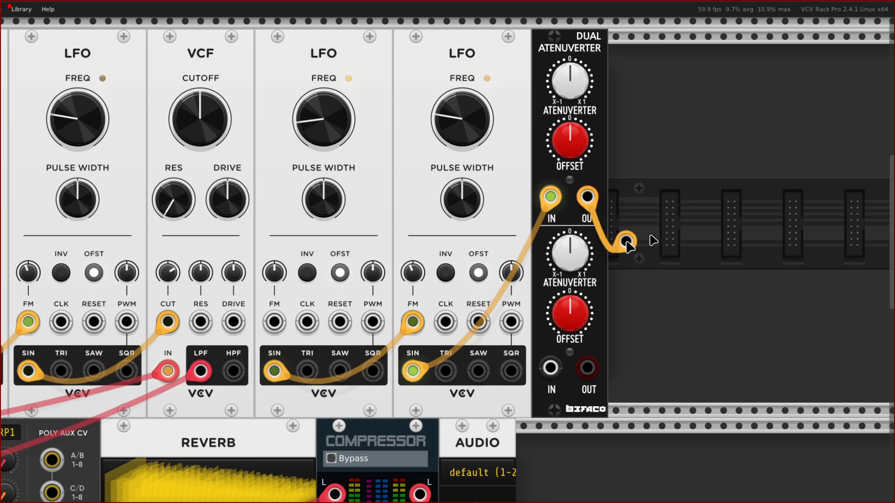
Route the Dual Atenuverter's first output to the pan input of channel 3 on the MixMaster
left_click_drag(627, 242, 441, 361)
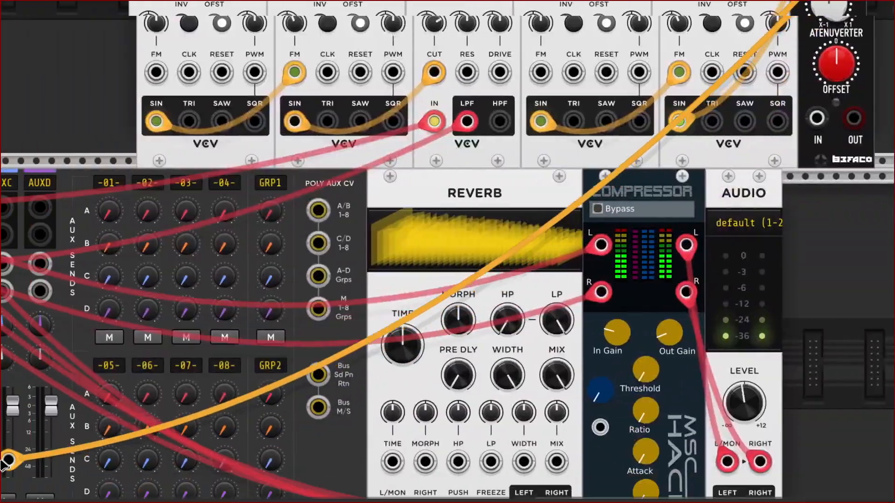
left_click_drag(3, 461, 100, 461)
left_click_drag(177, 481, 133, 438)
left_click_drag(329, 381, 344, 307)
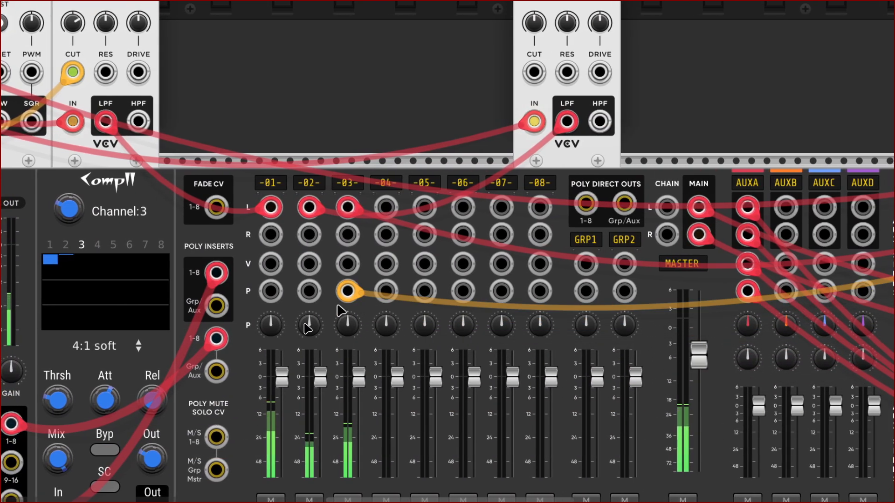
Check the pan knob of MixMaster channel 3 with the Atenuverter cable patched in
scroll(326, 303, "right", 15)
scroll(380, 270, "up", 6)
scroll(372, 268, "right", 8)
scroll(298, 270, "left", 10)
scroll(224, 279, "down", 6)
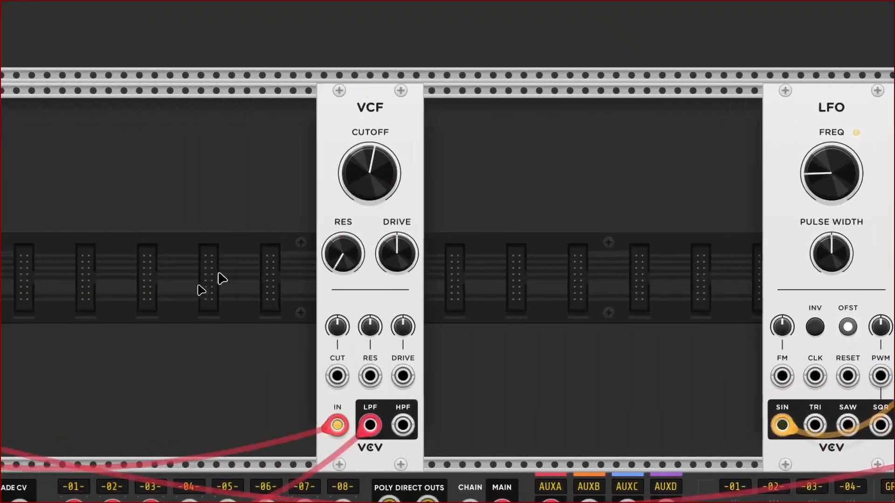
scroll(228, 278, "down", 3)
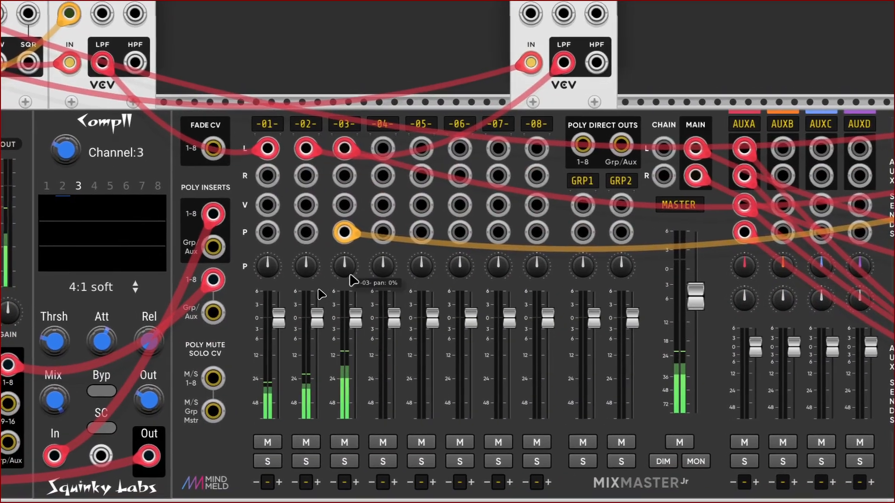
scroll(353, 280, "down", 1)
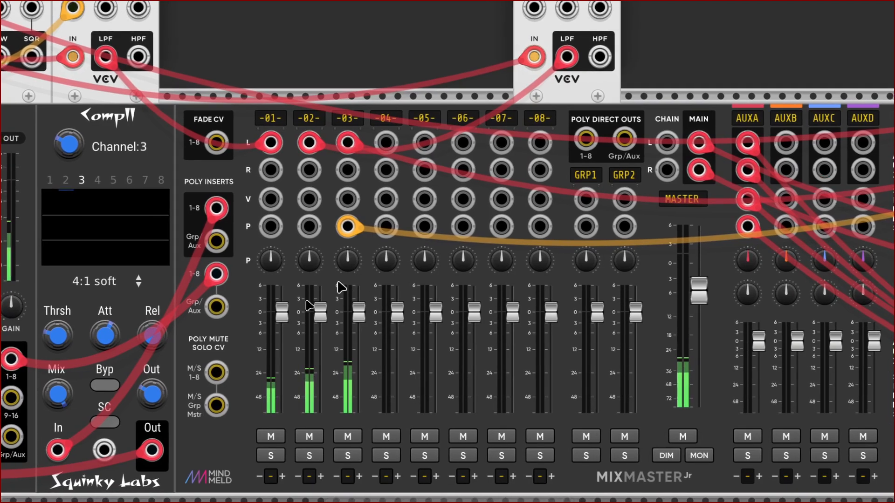
scroll(357, 285, "up", 2)
scroll(344, 280, "right", 8)
scroll(344, 270, "up", 10)
scroll(347, 255, "right", 15)
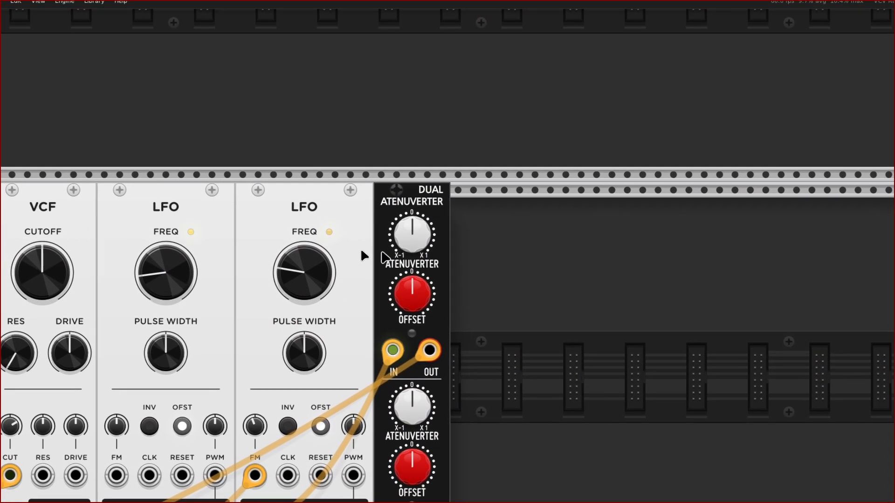
mouse_move(414, 227)
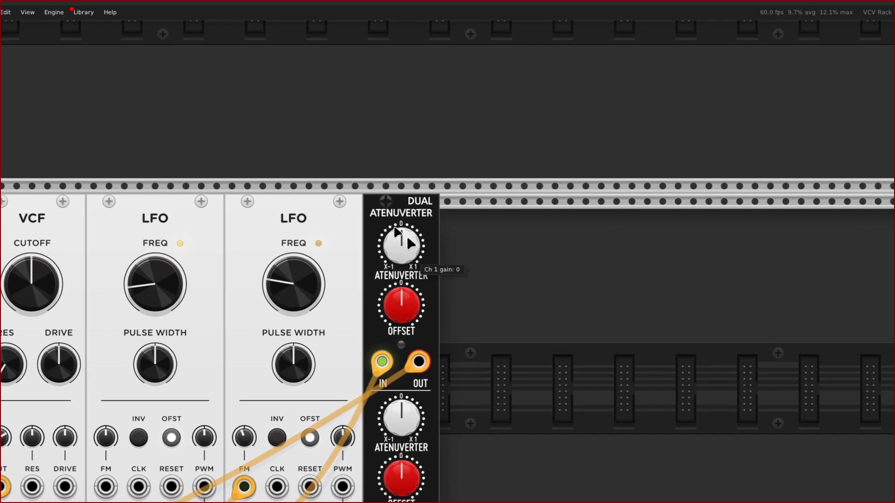
mouse_move(402, 235)
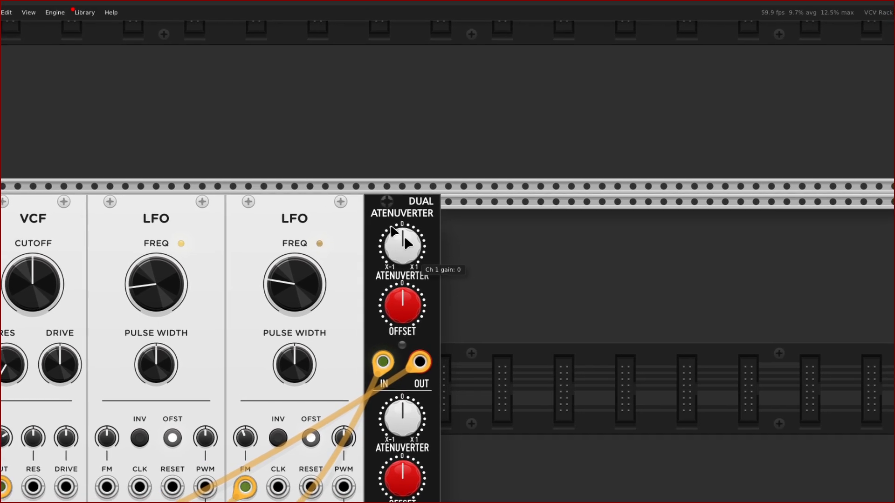
mouse_move(408, 319)
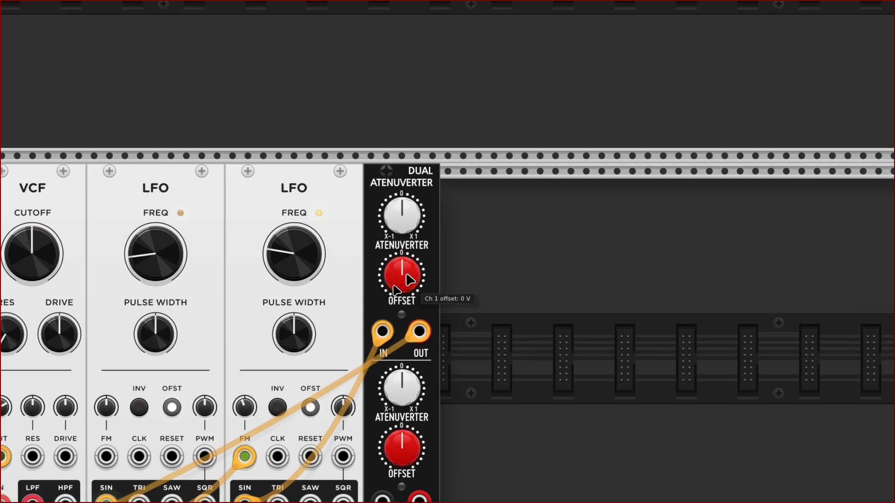
mouse_move(404, 214)
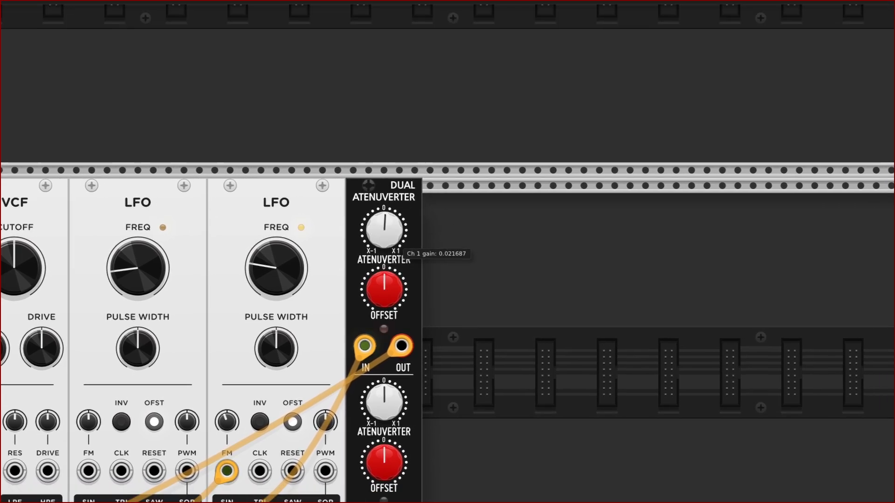
left_click_drag(384, 228, 383, 217)
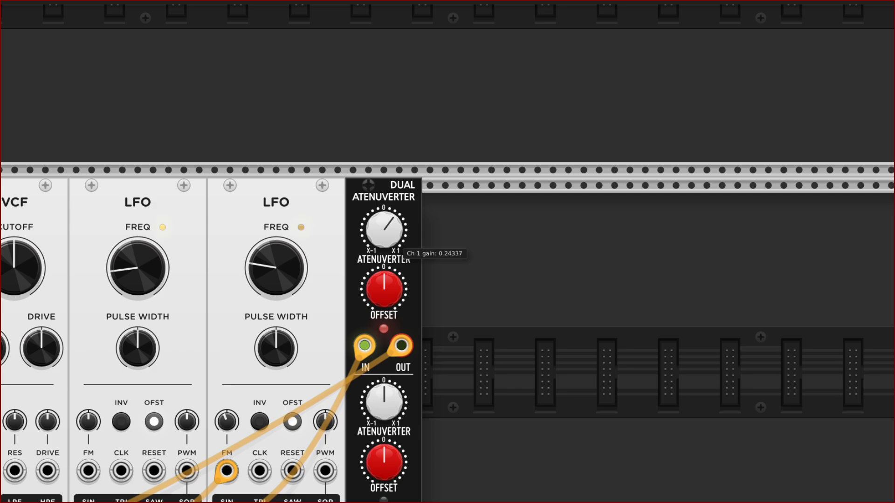
Examine channel 3's pan modulation on the MixMaster and return the Atenuverter cable from channel 2's pan input to channel 3's
scroll(373, 247, "down", 20)
scroll(279, 272, "left", 12)
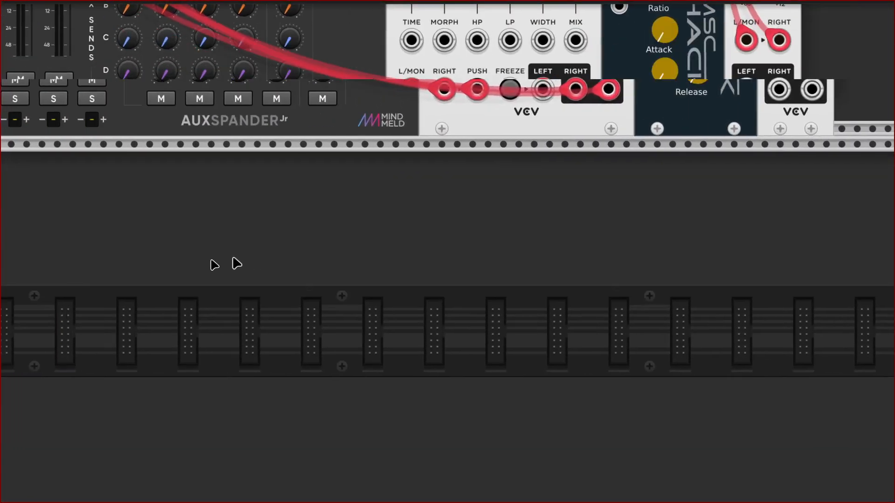
scroll(210, 260, "up", 8)
scroll(211, 260, "left", 18)
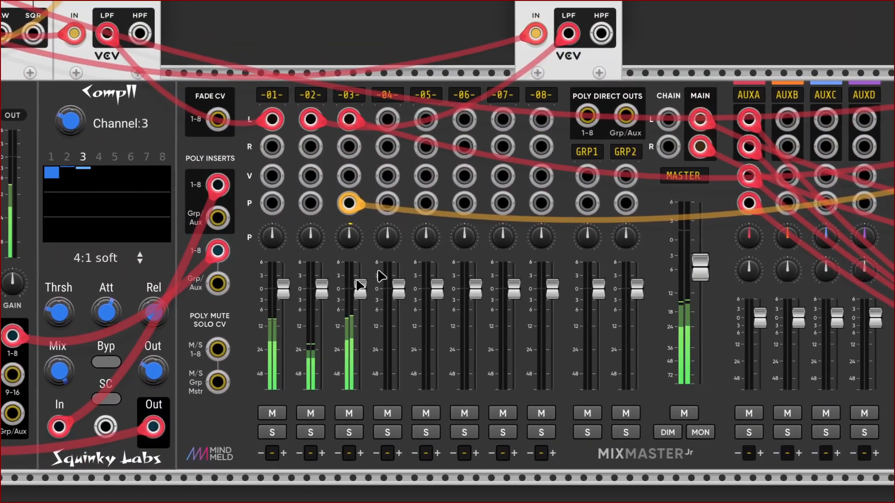
scroll(361, 279, "up", 1)
scroll(362, 280, "left", 1)
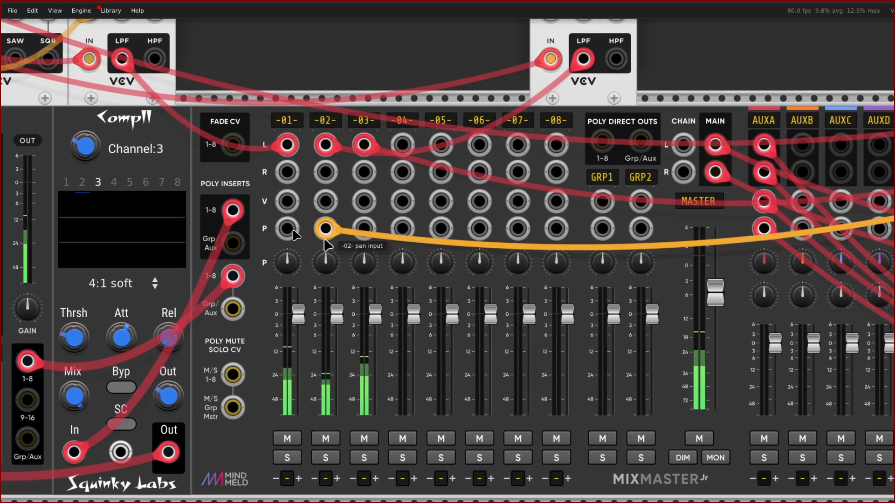
left_click_drag(325, 239, 370, 237)
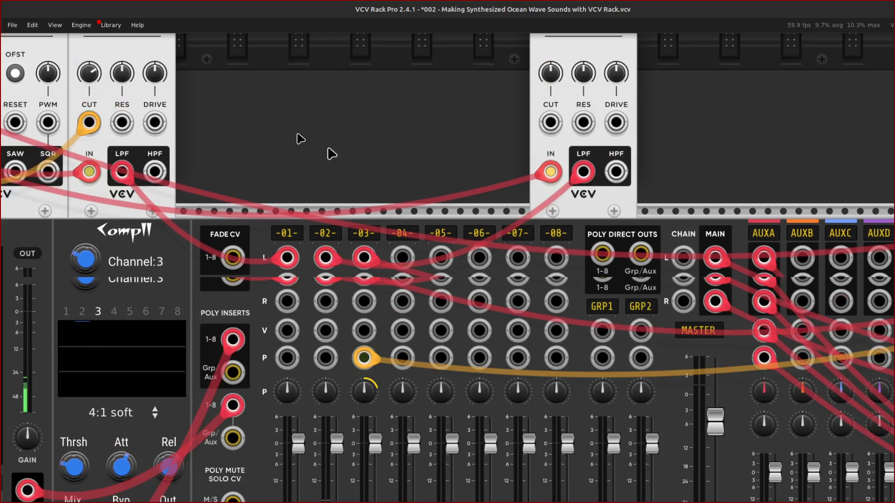
Duplicate the two chained LFOs before the last VCF group into the gap after the first VCF, keeping their FM cable
scroll(302, 107, "up", 8)
scroll(302, 107, "left", 8)
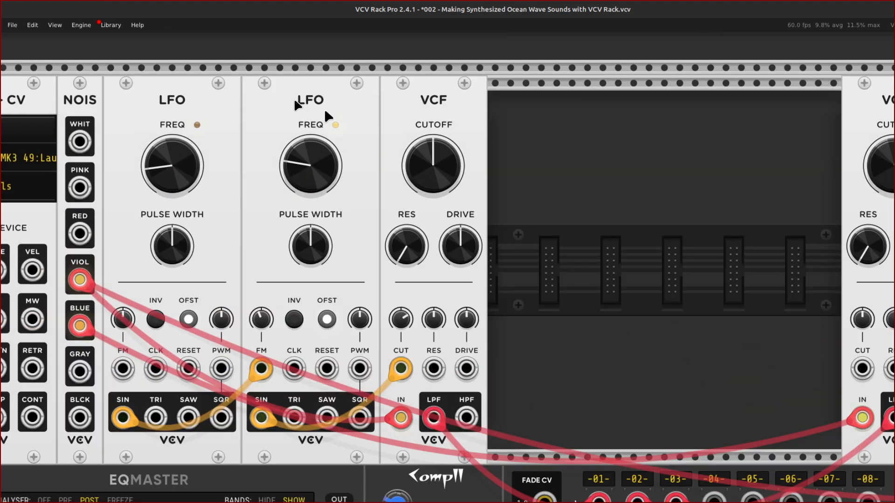
scroll(306, 124, "right", 5)
scroll(319, 146, "right", 5)
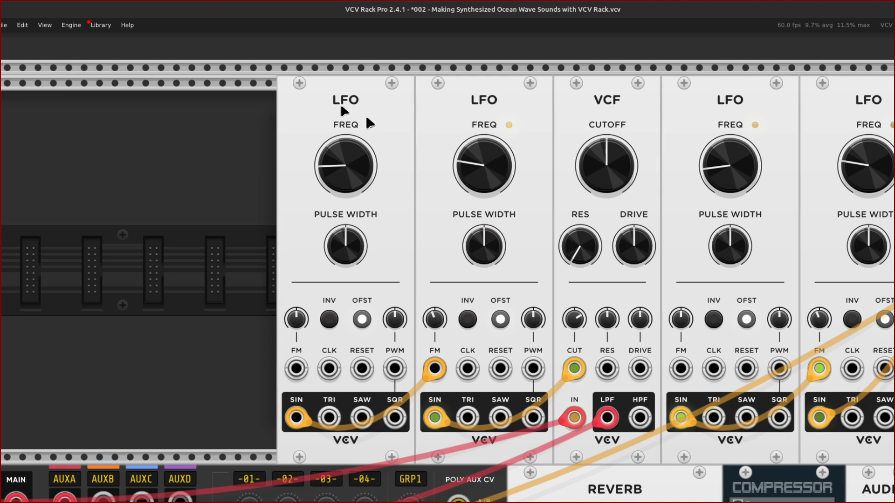
scroll(606, 116, "right", 3)
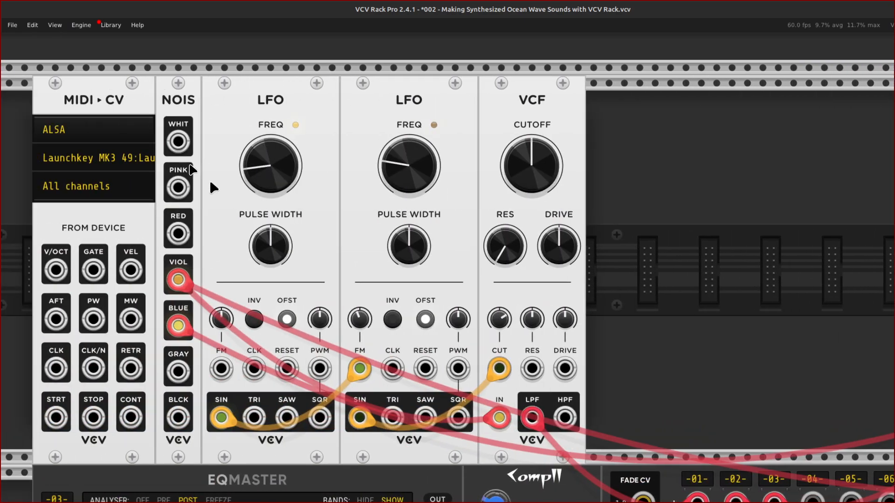
scroll(501, 200, "right", 10)
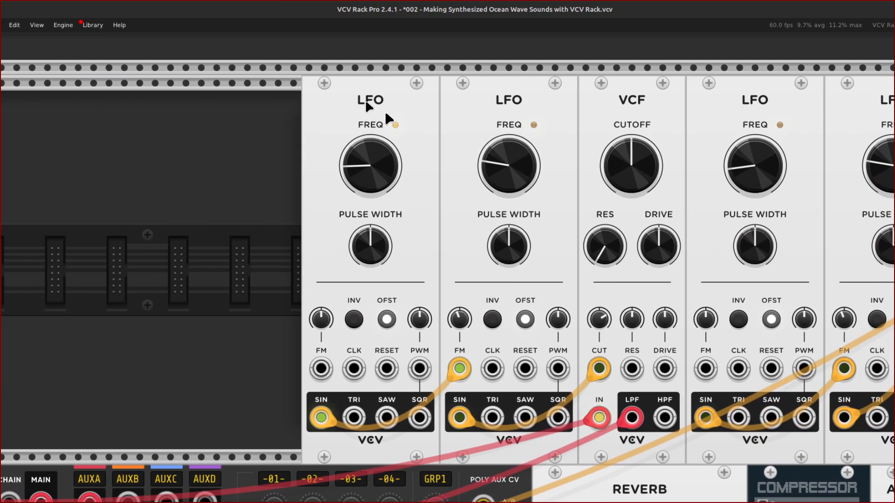
left_click(385, 112, "shift")
left_click(506, 105, "shift")
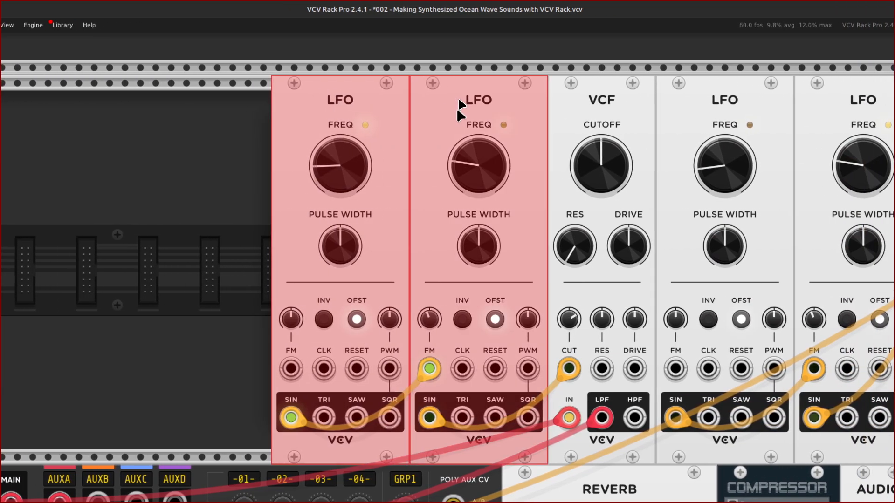
scroll(354, 124, "left", 10)
scroll(321, 144, "left", 3)
right_click(364, 235)
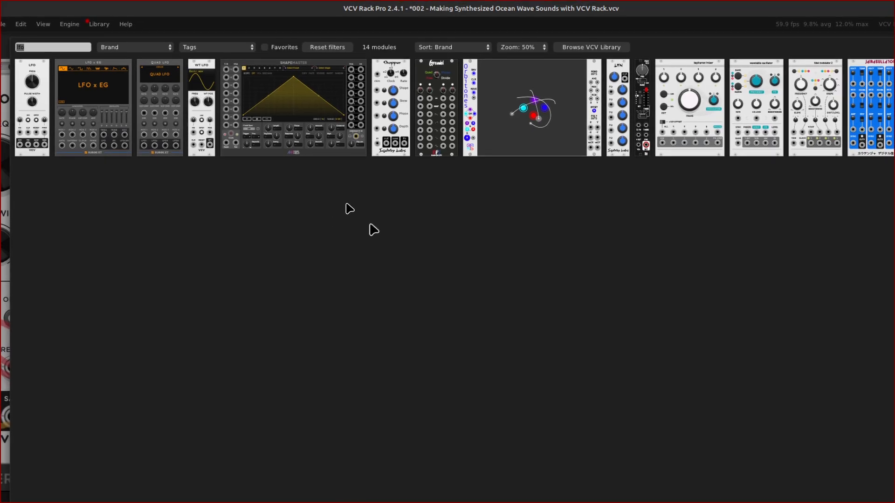
left_click(369, 230)
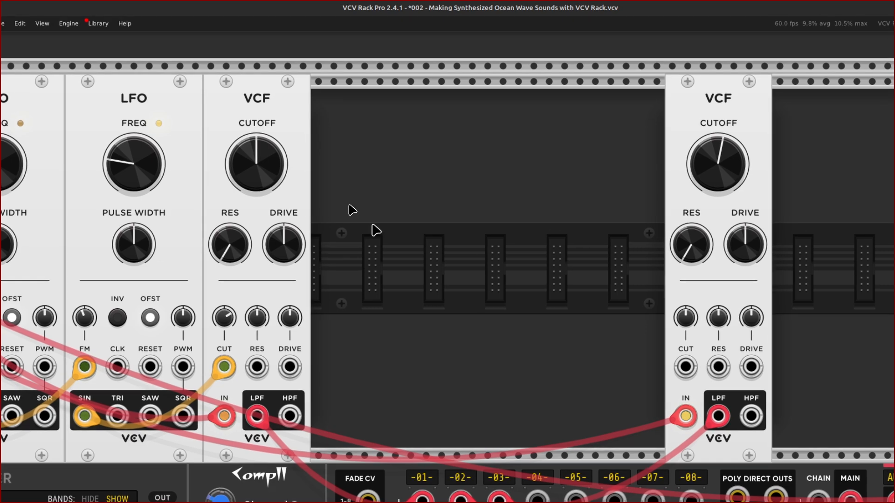
key("ctrl+v")
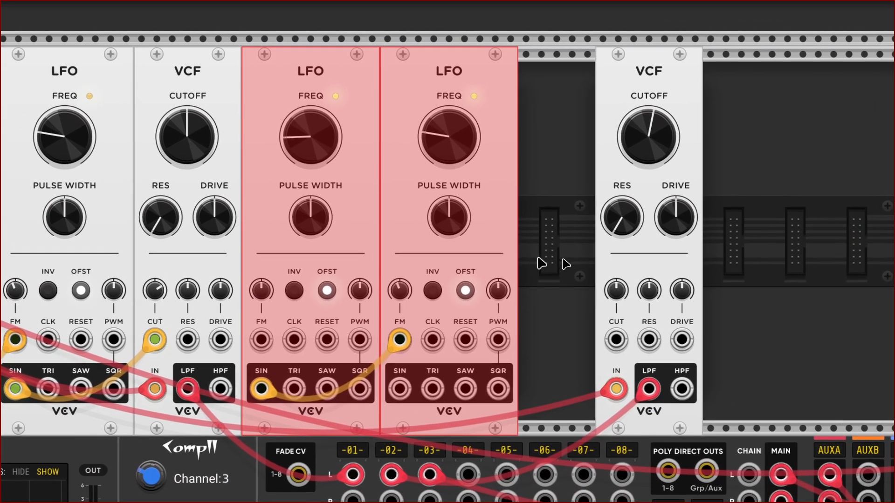
left_click(536, 267)
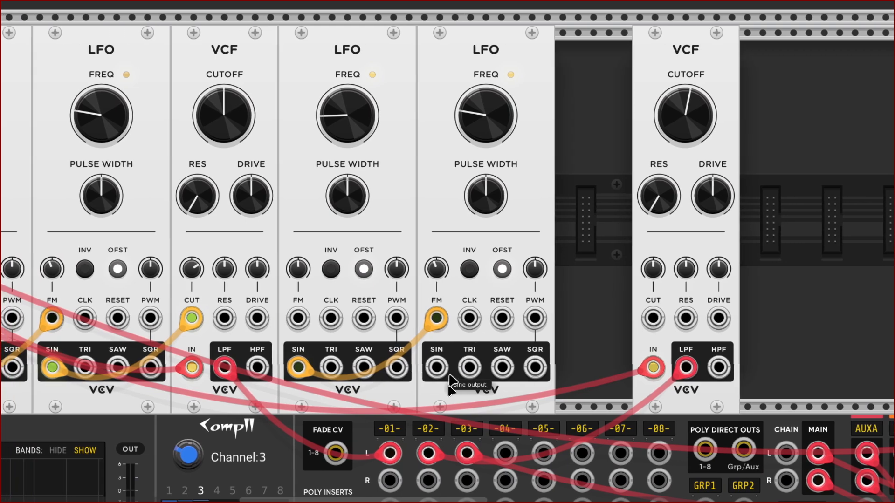
Patch an orange cable from the second duplicated LFO's sine output to the Dual Atenuverter's second input
right_click(440, 375)
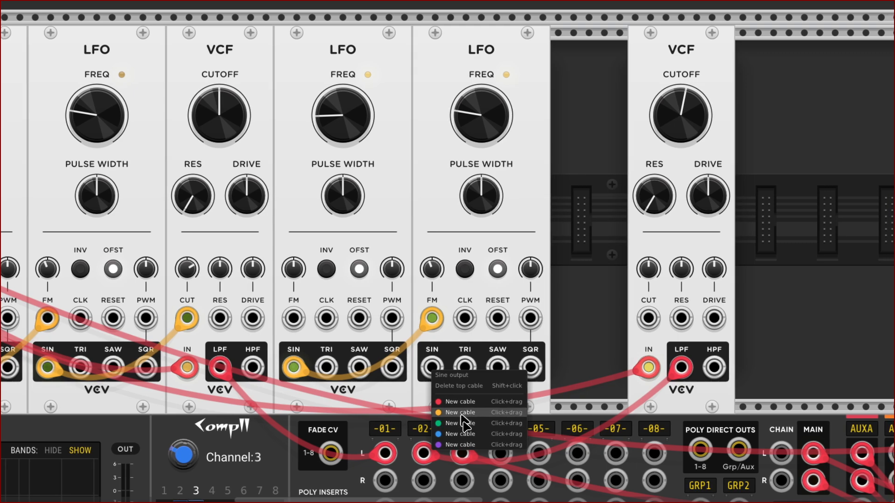
left_click(461, 414)
scroll(466, 420, "right", 15)
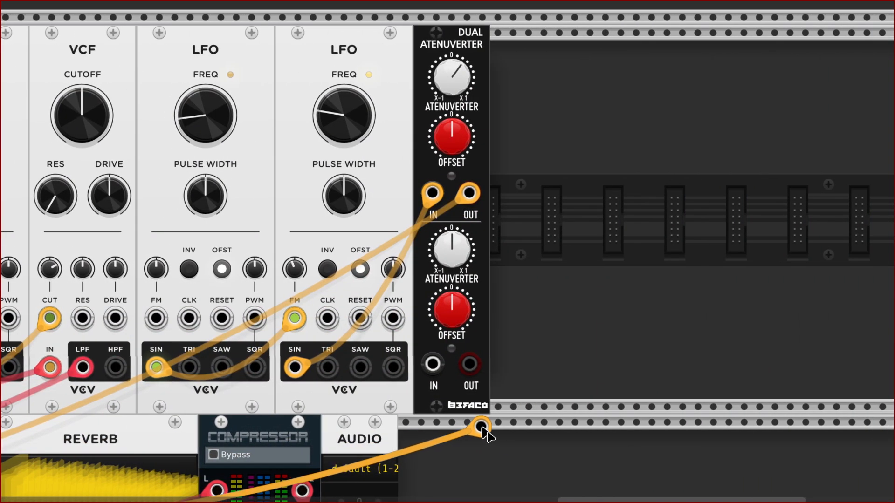
left_click_drag(482, 427, 448, 374)
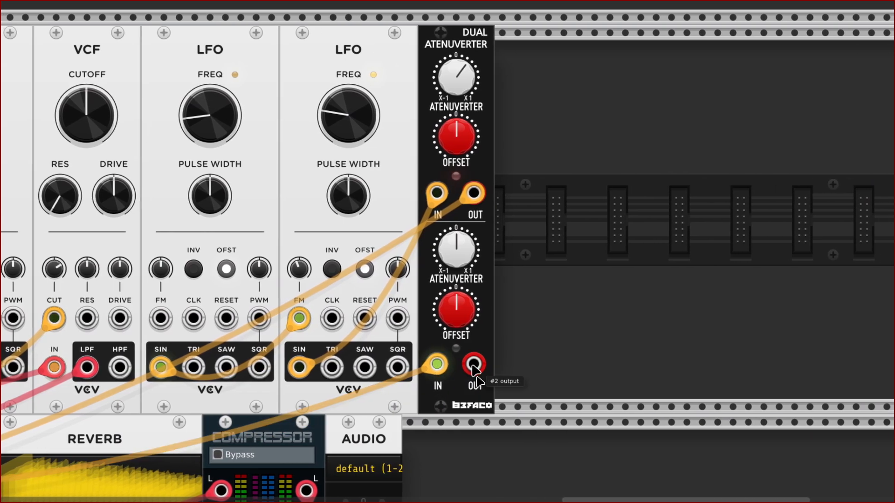
Route the Dual Atenuverter's second output with an orange cable to the pan input of channel 1 on the MixMaster
right_click(484, 363)
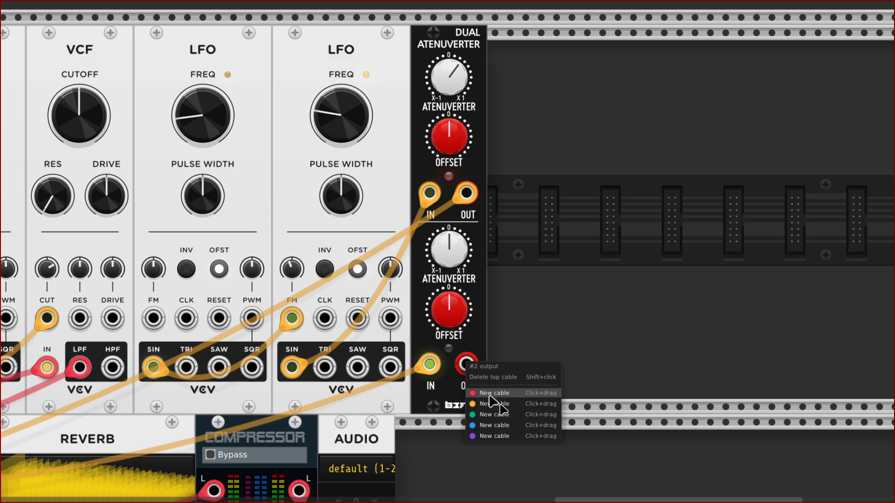
left_click_drag(491, 405, 284, 195)
left_click_drag(284, 263, 287, 244)
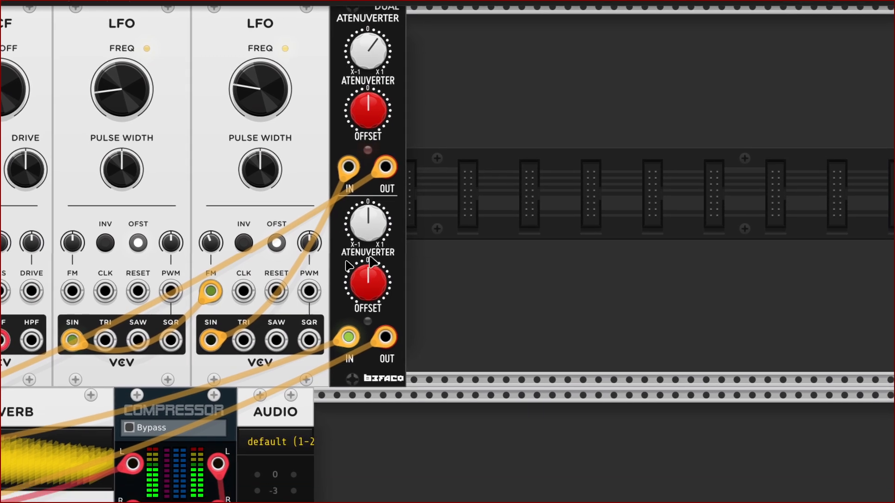
left_click_drag(369, 296, 368, 294)
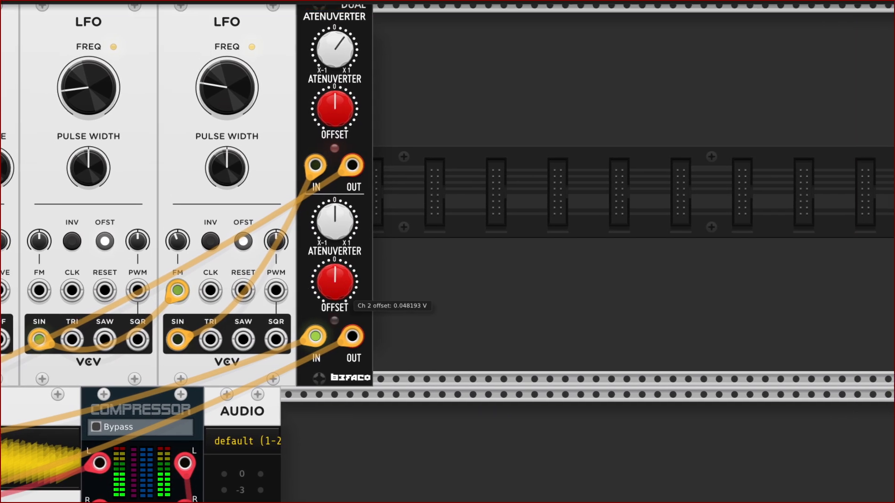
left_click_drag(335, 281, 334, 287)
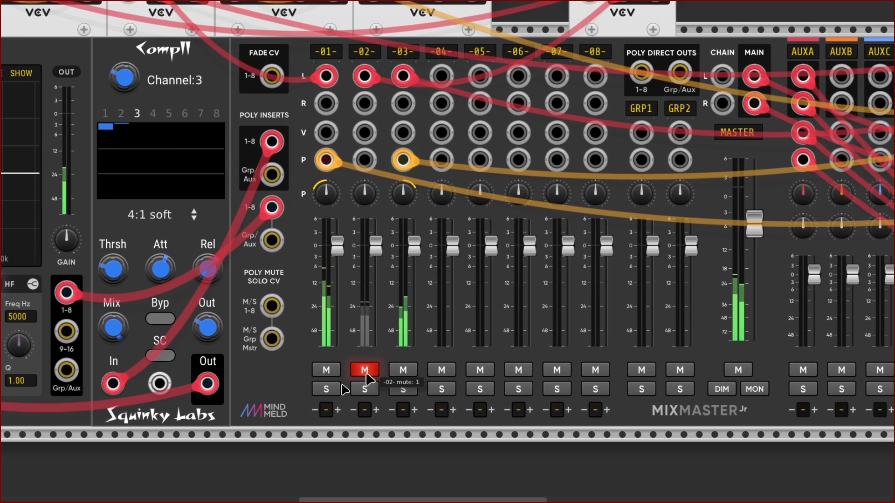
left_click(368, 370)
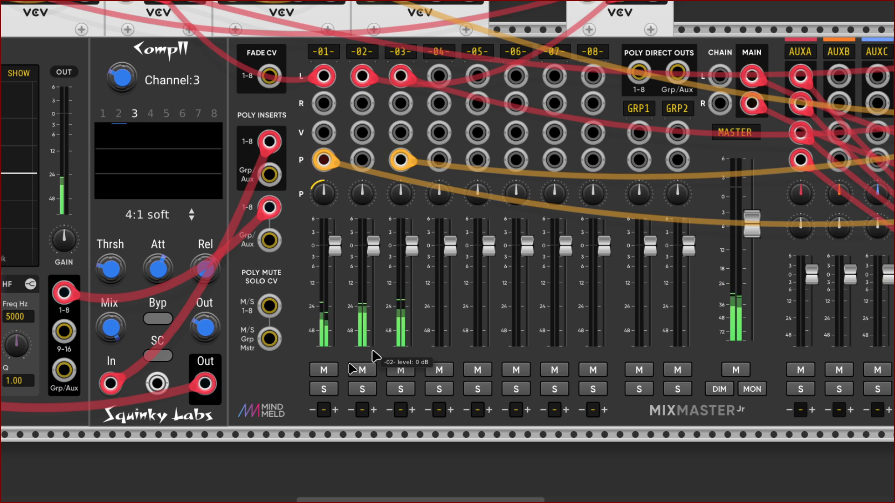
Move the standalone VCF further right to widen the gap after the duplicated LFOs
scroll(352, 369, "down", 5)
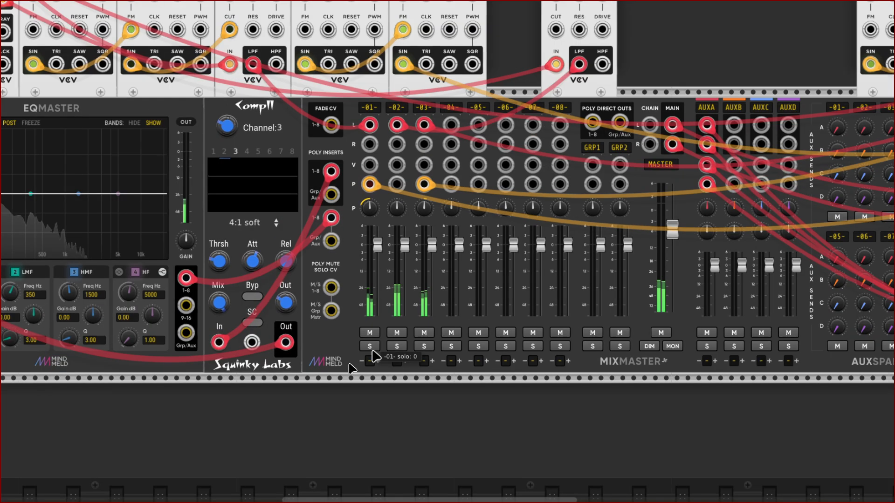
scroll(353, 369, "up", 3)
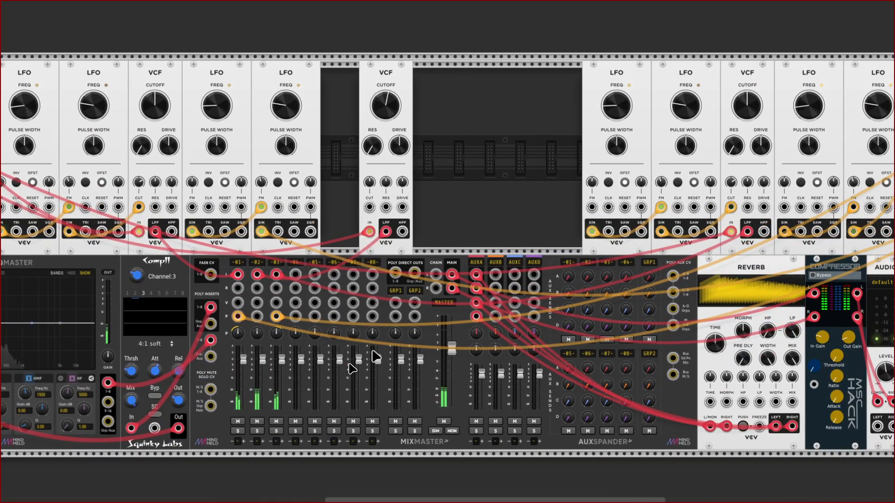
scroll(353, 369, "up", 3)
scroll(353, 369, "right", 3)
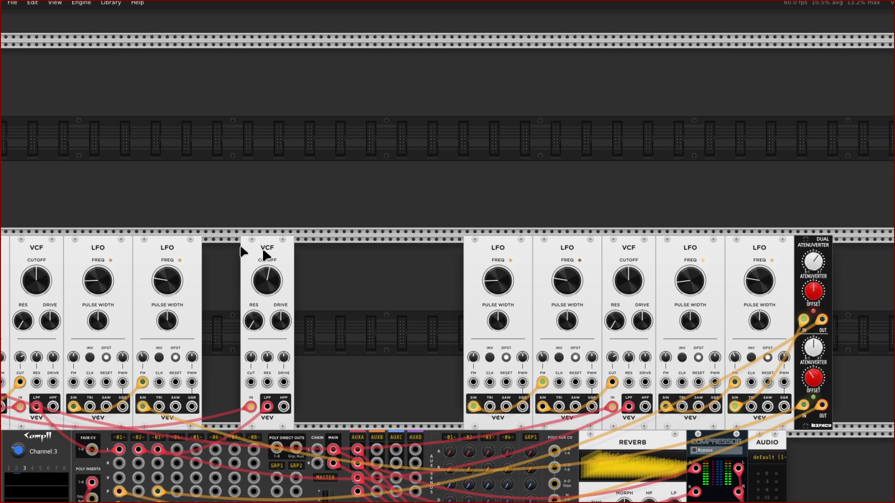
left_click_drag(260, 244, 337, 245)
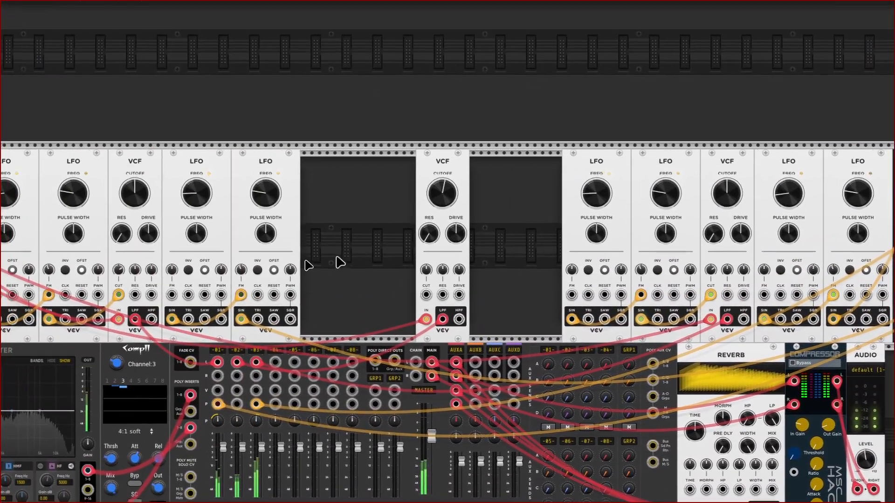
Add a VCV Blank panel directly after the duplicated LFOs and move the standalone VCF up against it
right_click(346, 265)
key("BackSpace")
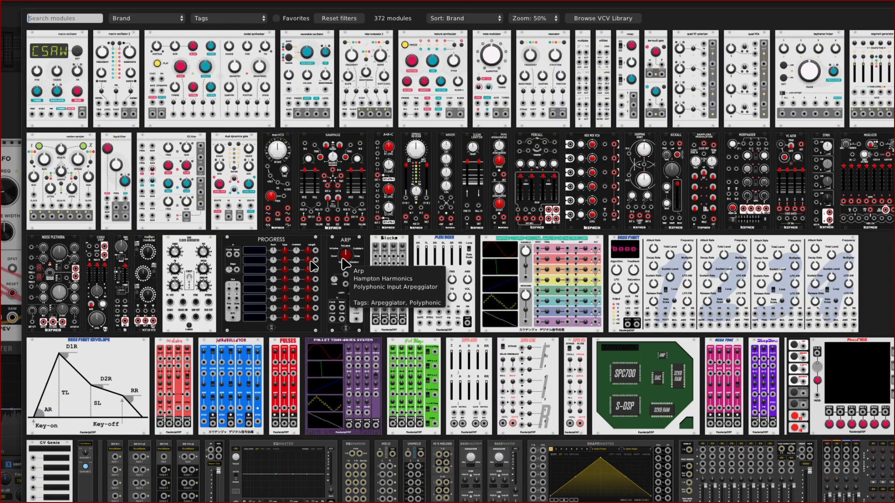
type("blank")
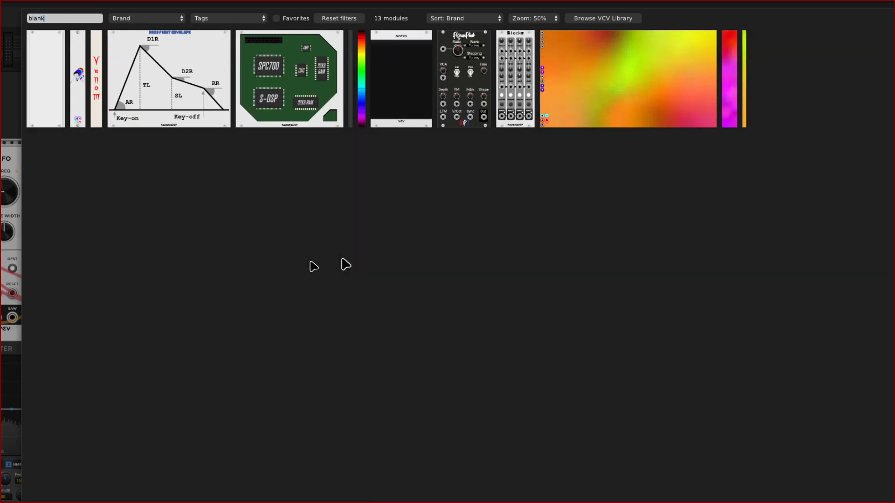
left_click(35, 148)
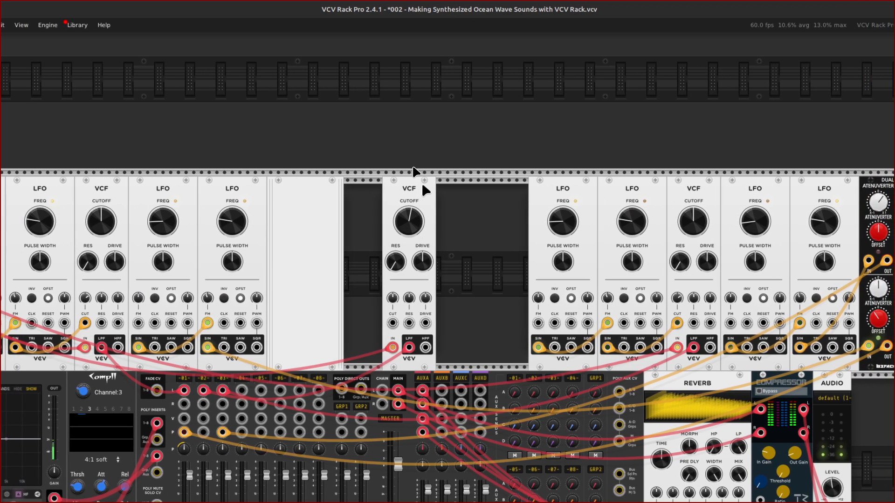
left_click_drag(422, 185, 376, 188)
Add a second VCV Blank panel and place it directly against the right side of the standalone VCF
right_click(459, 276)
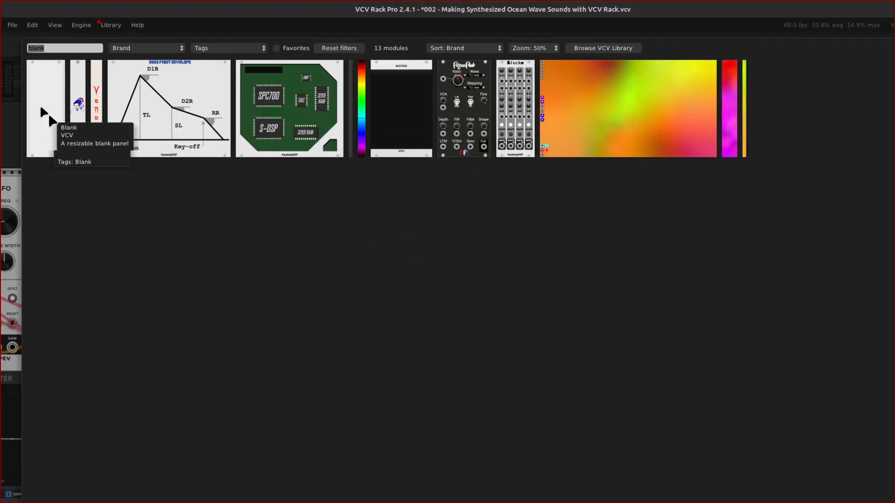
left_click(3, 89)
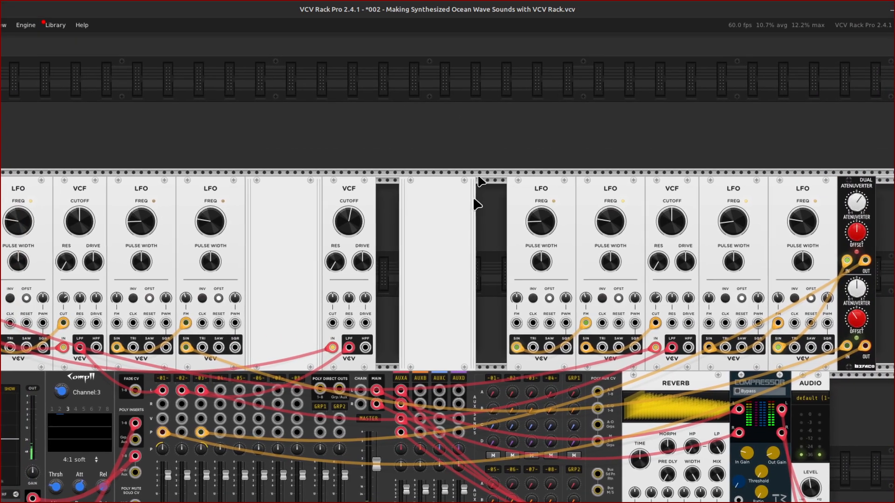
left_click_drag(461, 199, 434, 197)
Move the last group of four LFOs, VCF and Dual Atenuverter together against the second Blank panel, then deselect them
scroll(421, 198, "right", 8)
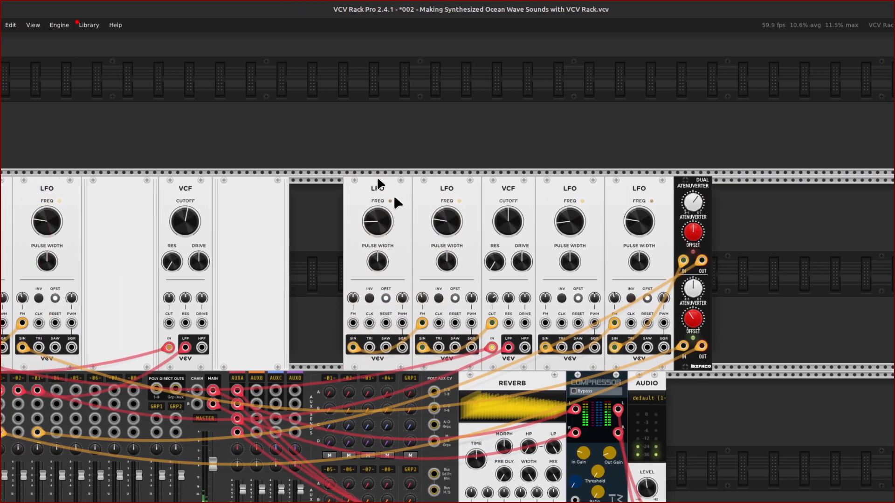
left_click(343, 193, "shift")
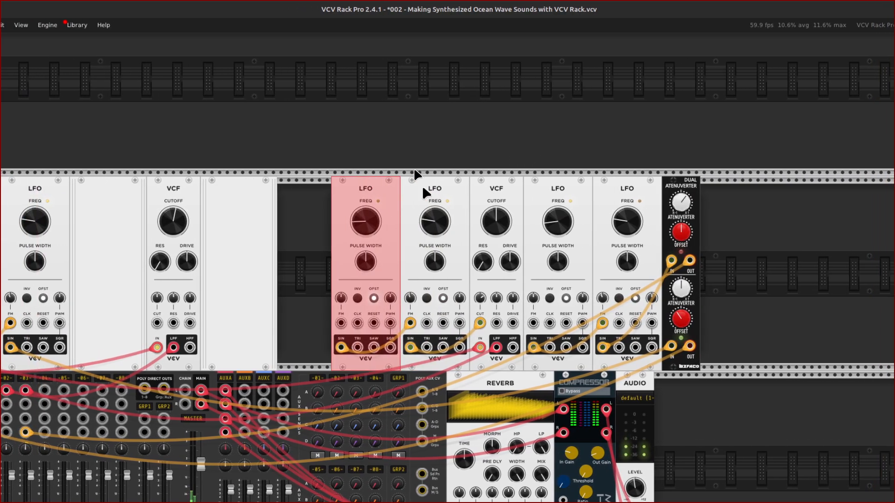
left_click(394, 186, "shift")
left_click(463, 187, "shift")
left_click(542, 186, "shift")
left_click(601, 187, "shift")
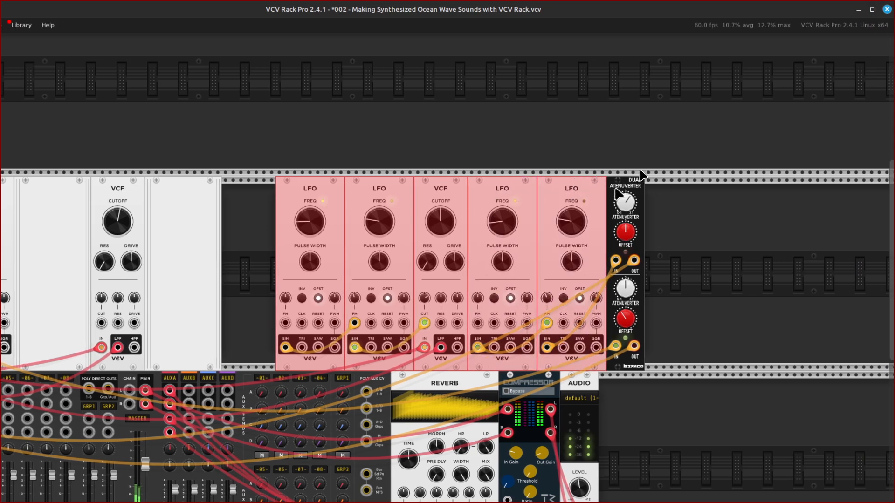
left_click_drag(616, 194, 358, 194)
left_click(313, 114)
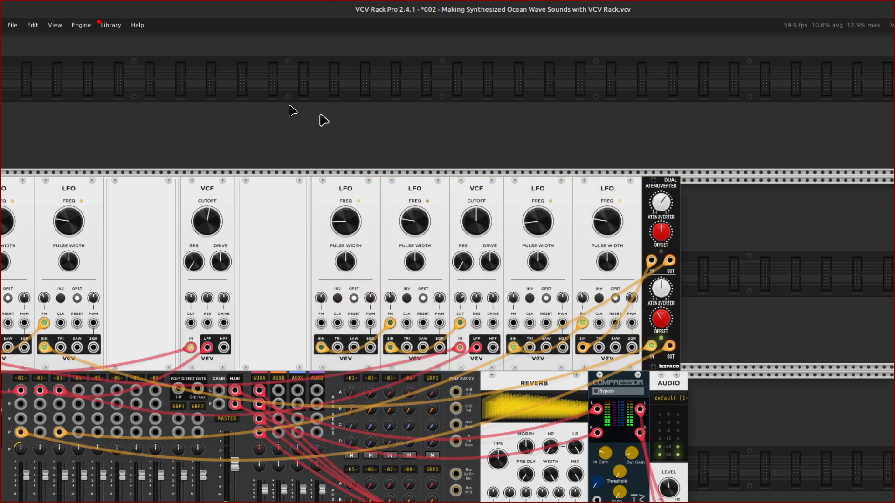
Examine the complete patch from the noise source and filters through the MixMaster to the reverb, compressor and audio output
scroll(231, 128, "down", 5)
scroll(231, 129, "left", 4)
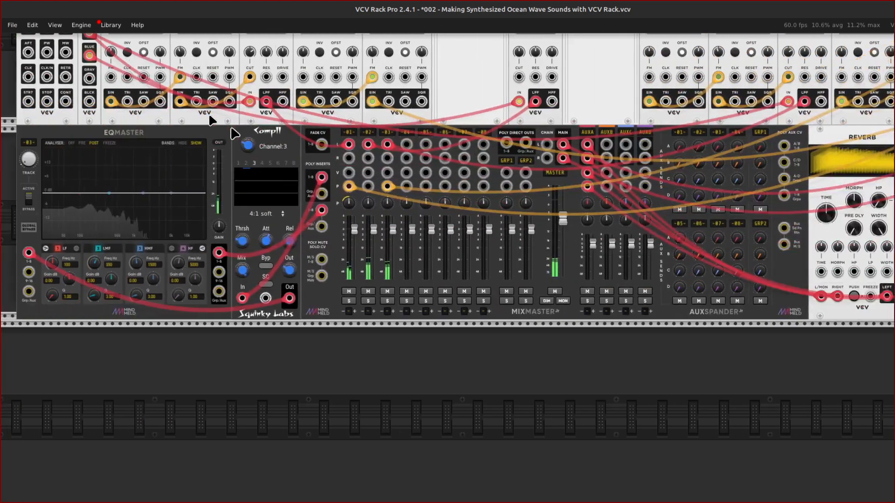
scroll(232, 128, "up", 2)
scroll(231, 126, "up", 3)
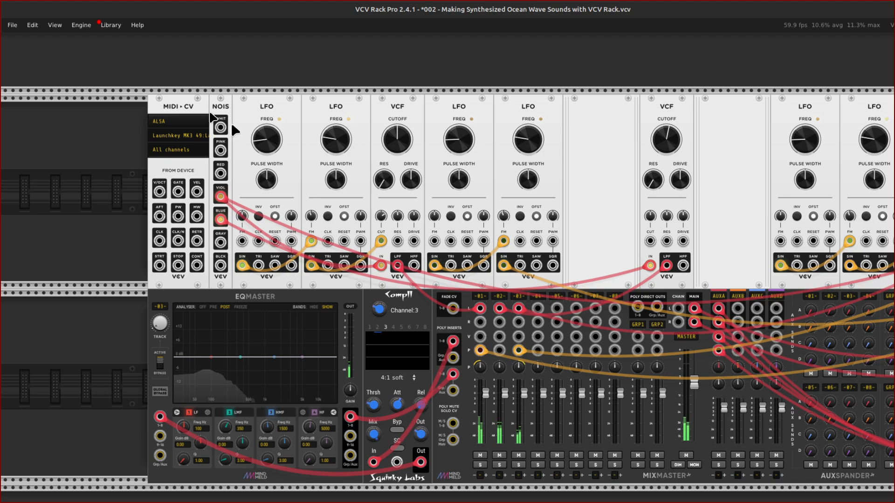
scroll(231, 126, "right", 10)
scroll(210, 113, "down", 6)
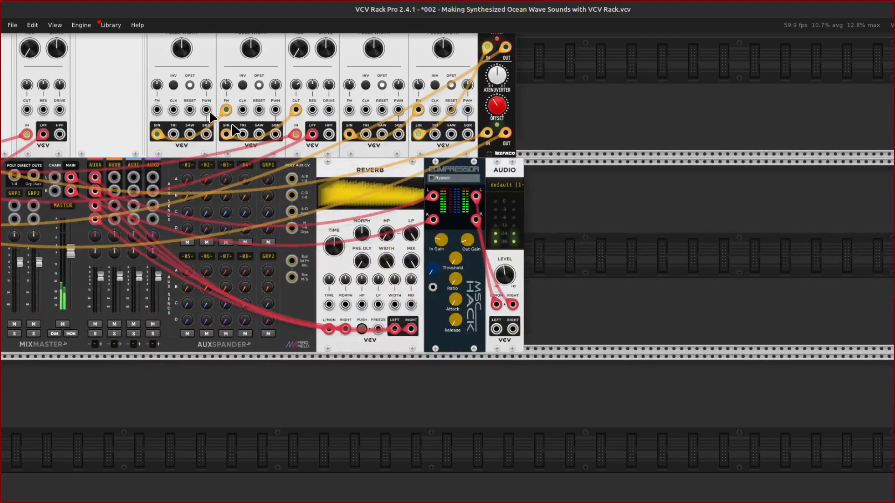
scroll(355, 121, "right", 1)
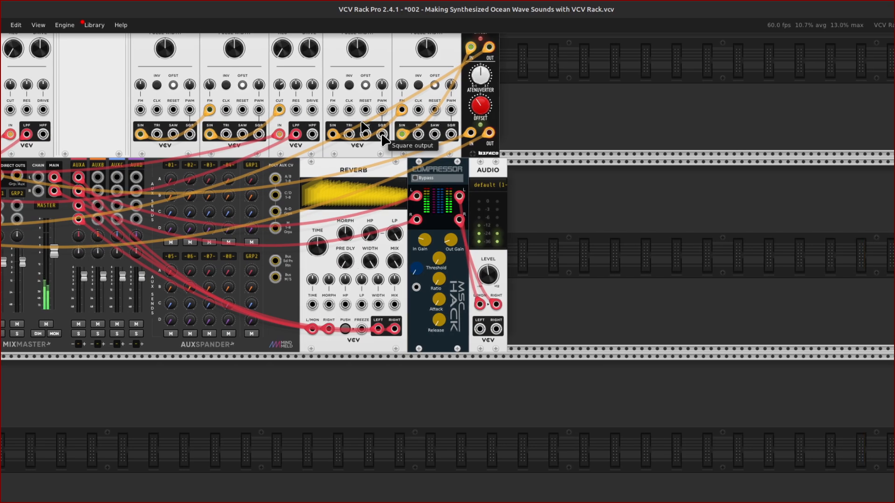
scroll(381, 137, "left", 5)
scroll(381, 135, "up", 6)
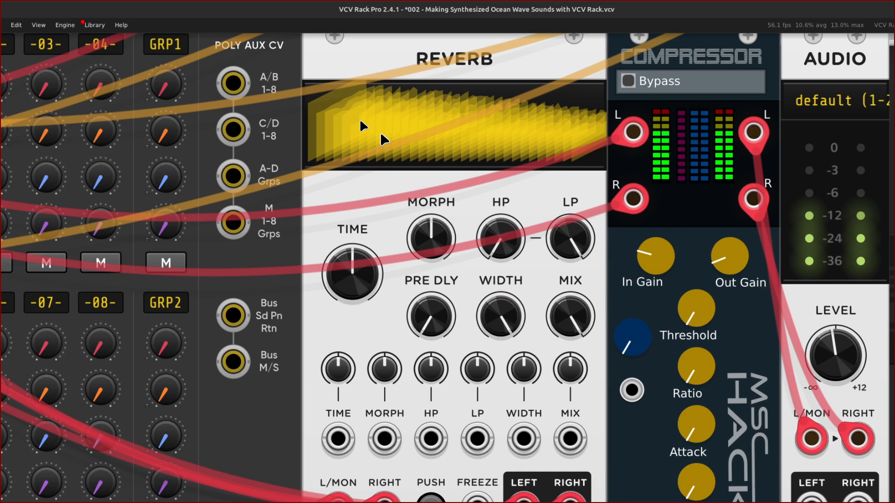
Assign MixMaster channel 3 to group 1
scroll(381, 135, "left", 10)
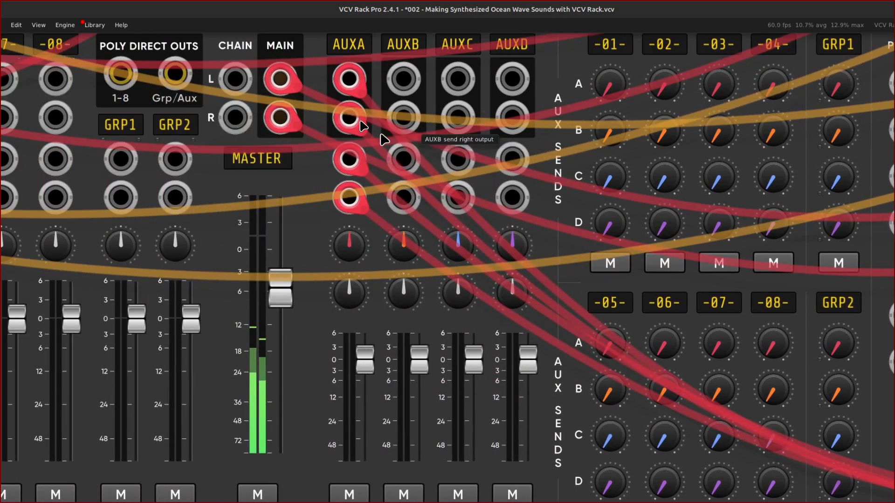
scroll(383, 140, "up", 4)
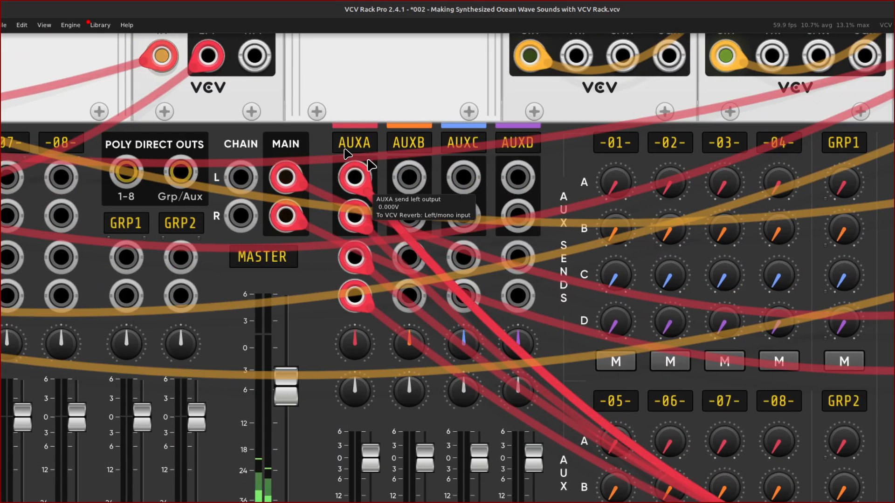
scroll(280, 237, "right", 5)
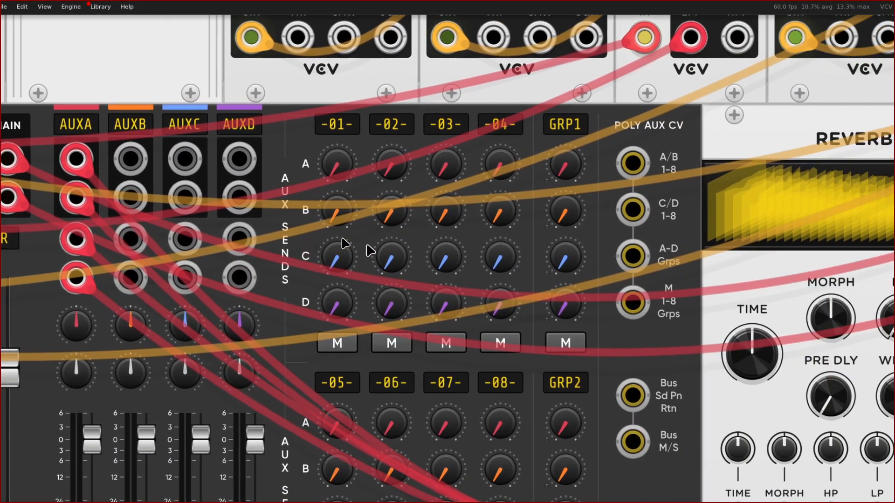
scroll(177, 265, "left", 15)
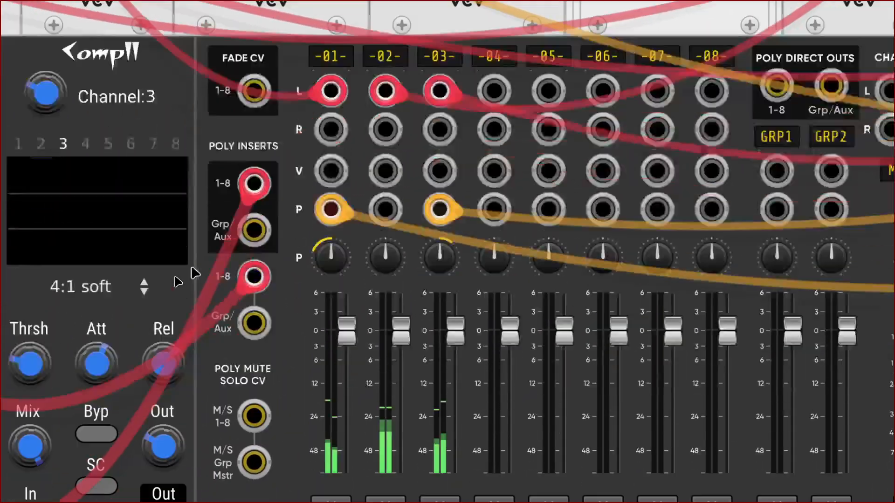
scroll(195, 273, "down", 6)
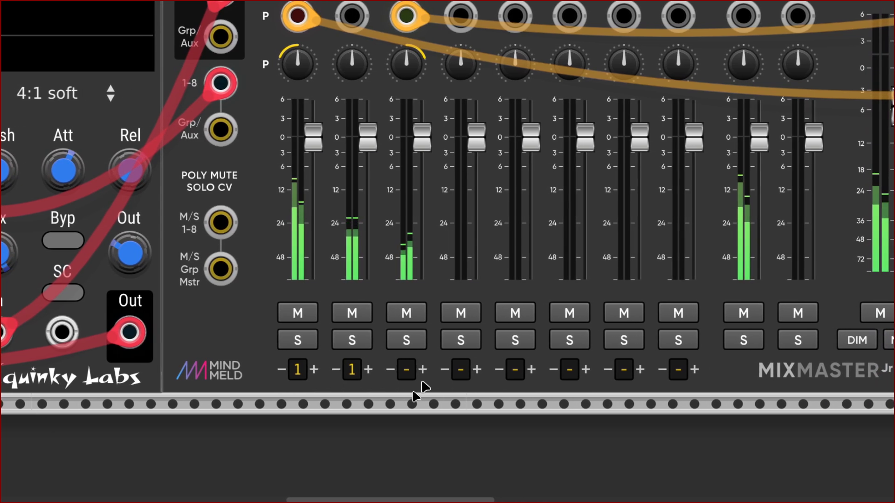
left_click(422, 372)
Raise the GRP1 aux send A on the AuxSpander to about the middle of its range
scroll(421, 370, "up", 5)
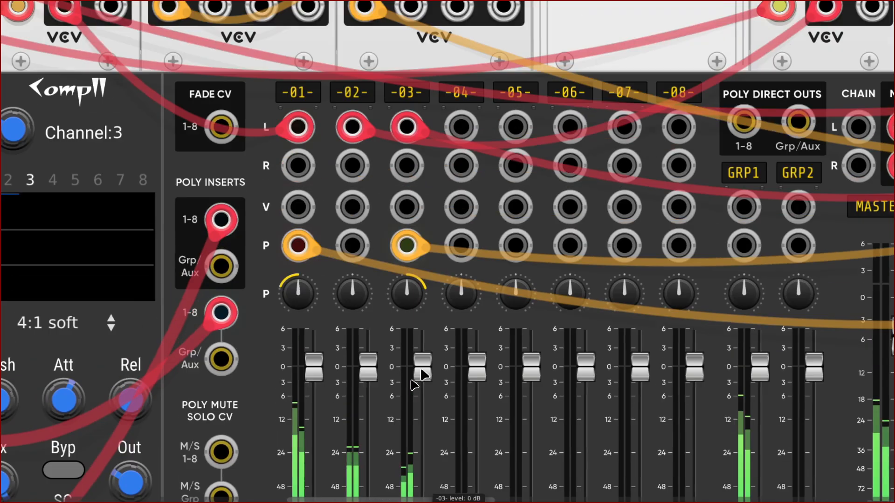
scroll(409, 360, "right", 15)
scroll(461, 314, "right", 6)
scroll(405, 273, "left", 6)
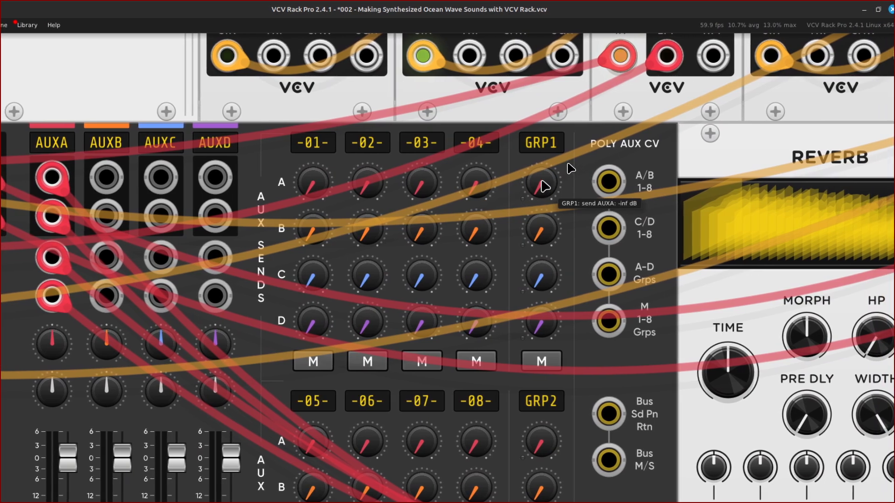
left_click_drag(541, 179, 541, 93)
left_click_drag(580, 154, 580, 135)
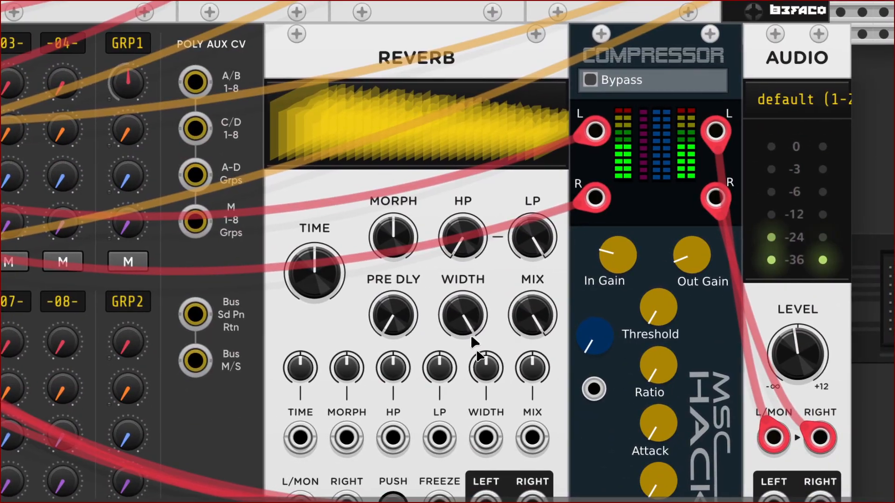
Lengthen the Reverb's time to about four-fifths of its range
mouse_move(524, 284)
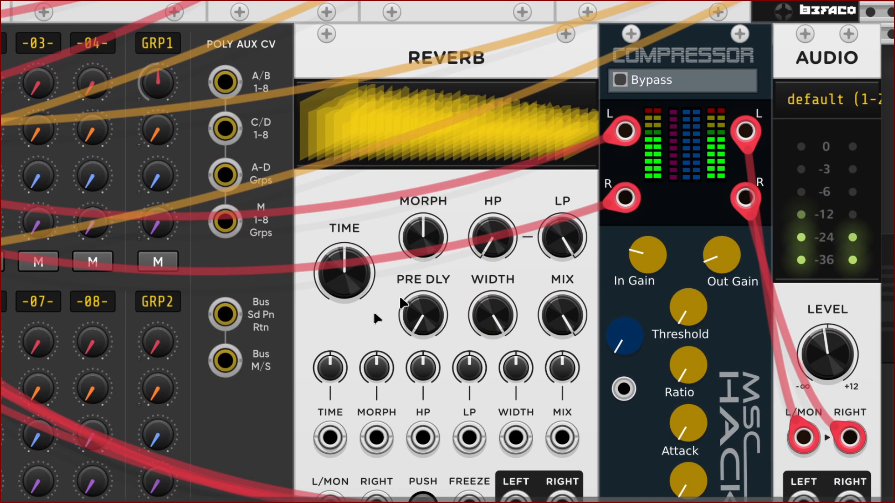
mouse_move(338, 294)
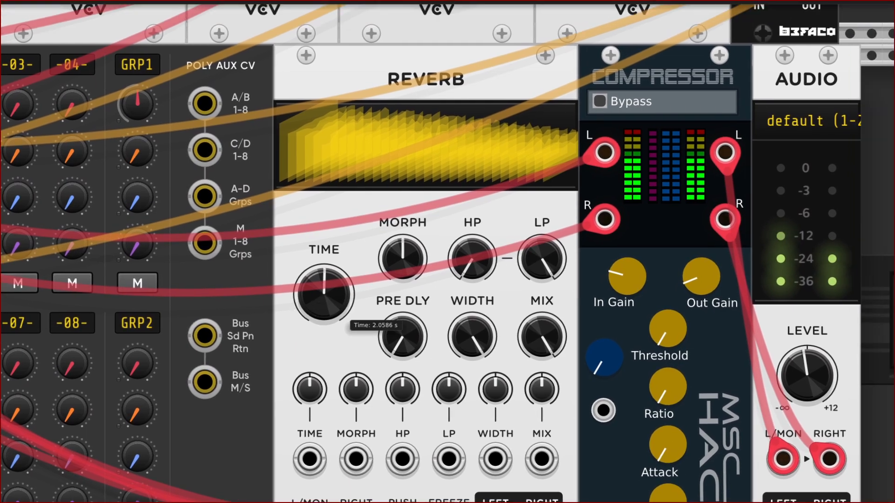
left_click_drag(338, 295, 338, 267)
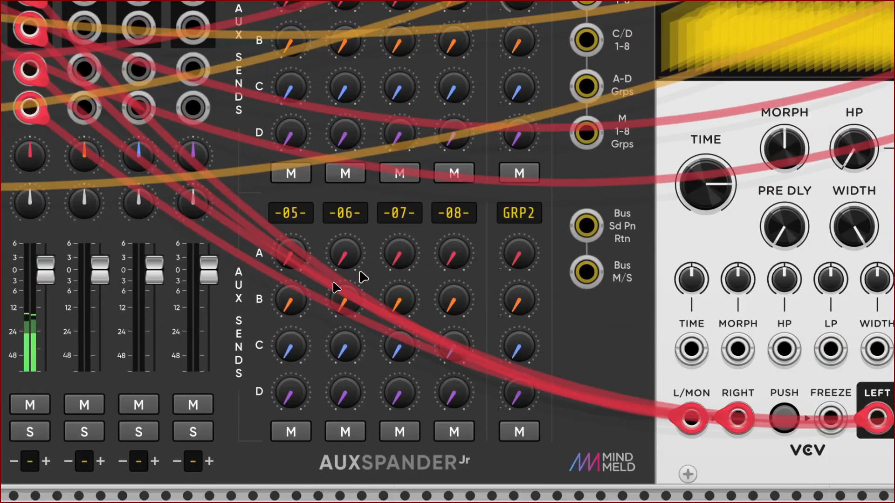
Reset the MixMaster's master level to its default of 0 dB
scroll(337, 287, "up", 4)
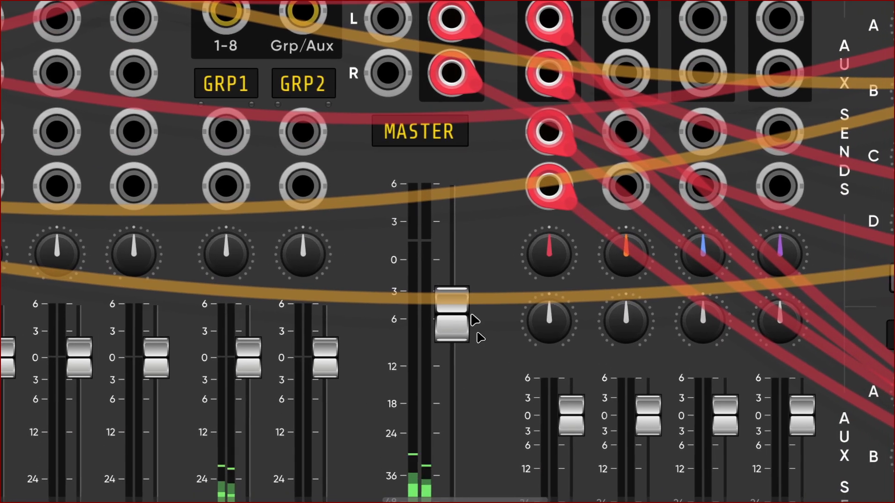
right_click(456, 323)
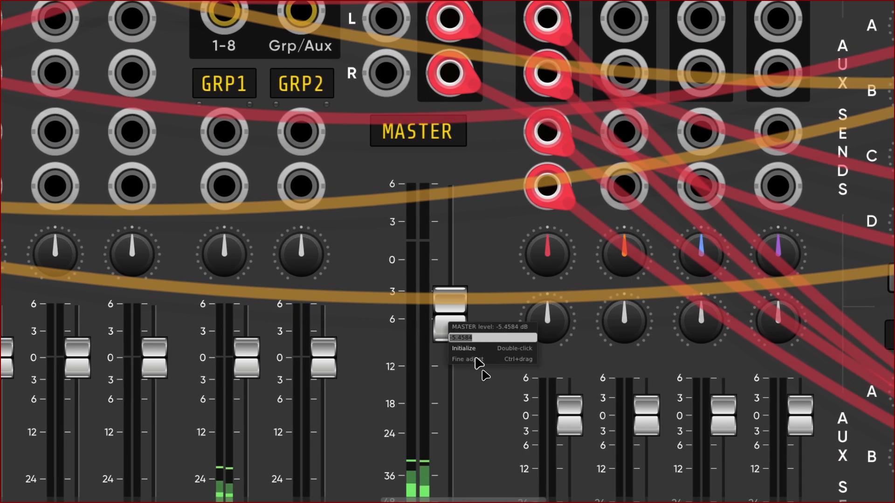
left_click(475, 352)
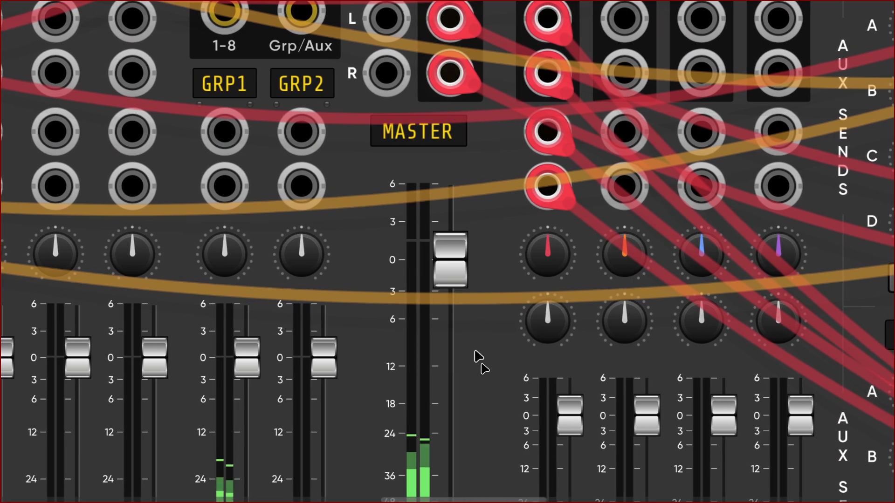
Examine the complete patch as an overview, from the noise source, LFOs and filters to the mixer, reverb, compressor and audio output
key("ctrl+minus")
key("ctrl+minus")
key("ctrl+minus")
key("ctrl+minus")
key("ctrl+minus")
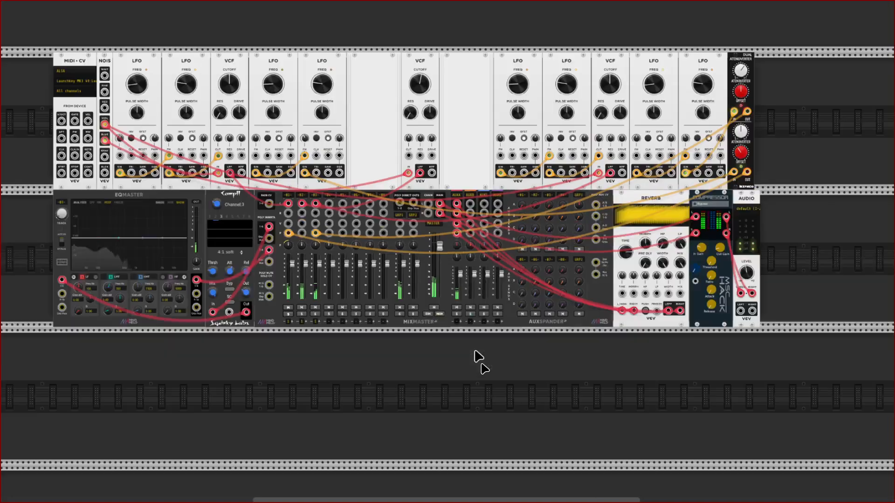
scroll(475, 352, "up", 5)
scroll(475, 352, "down", 3)
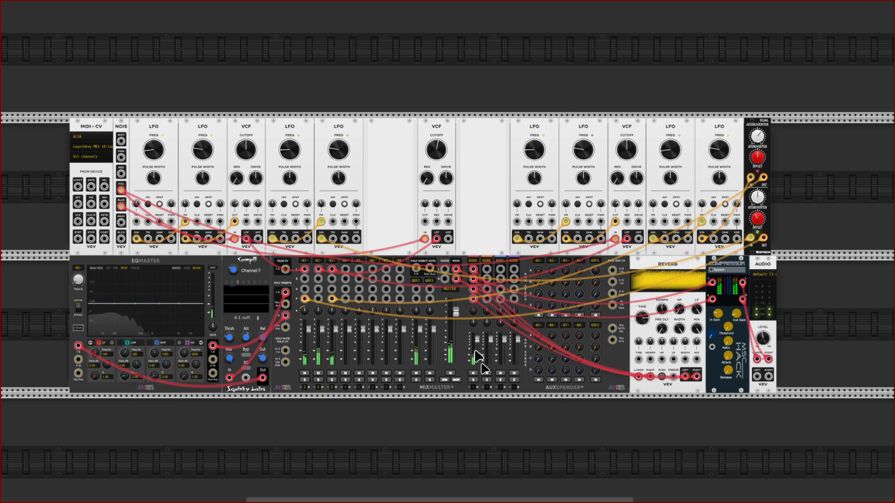
scroll(477, 356, "left", 5)
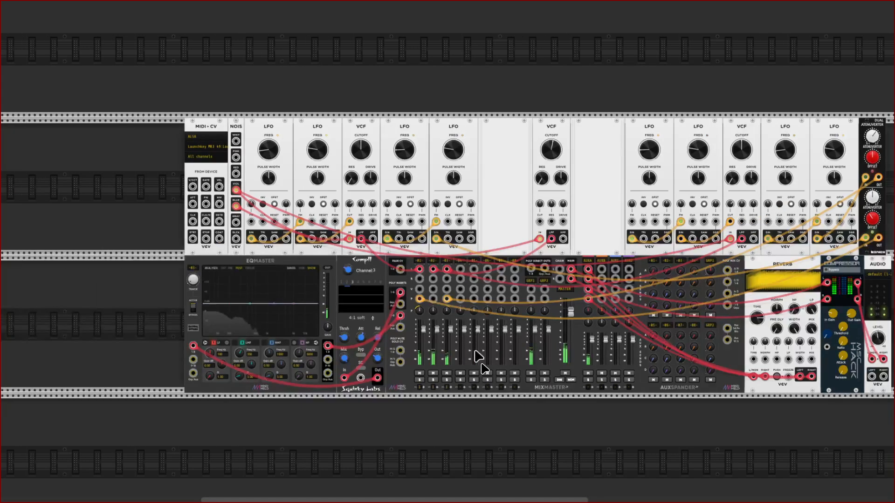
scroll(477, 357, "up", 8)
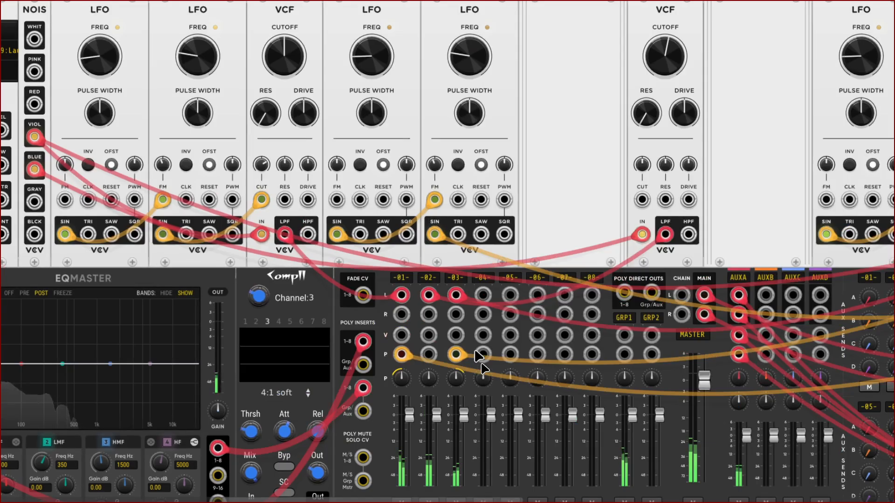
scroll(477, 357, "down", 3)
scroll(478, 356, "left", 5)
scroll(477, 356, "up", 8)
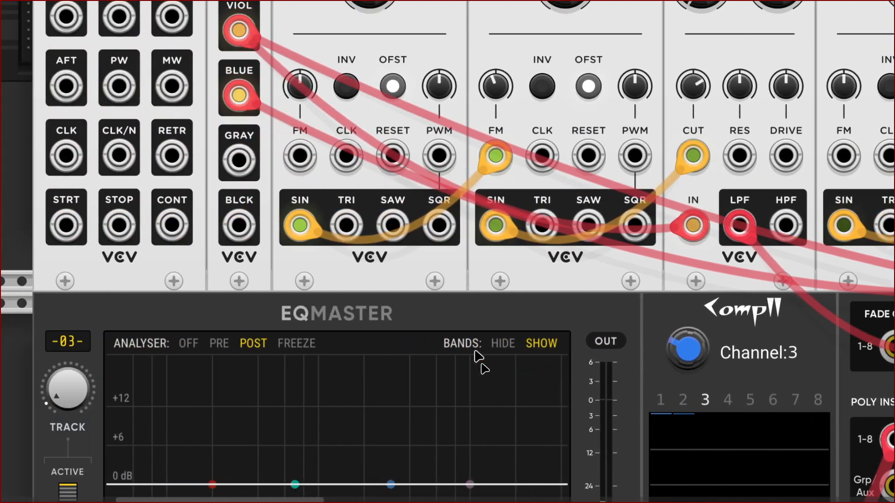
Examine the EQMaster's spectrum and track selector for mixer track 3
scroll(477, 356, "down", 4)
scroll(477, 356, "left", 5)
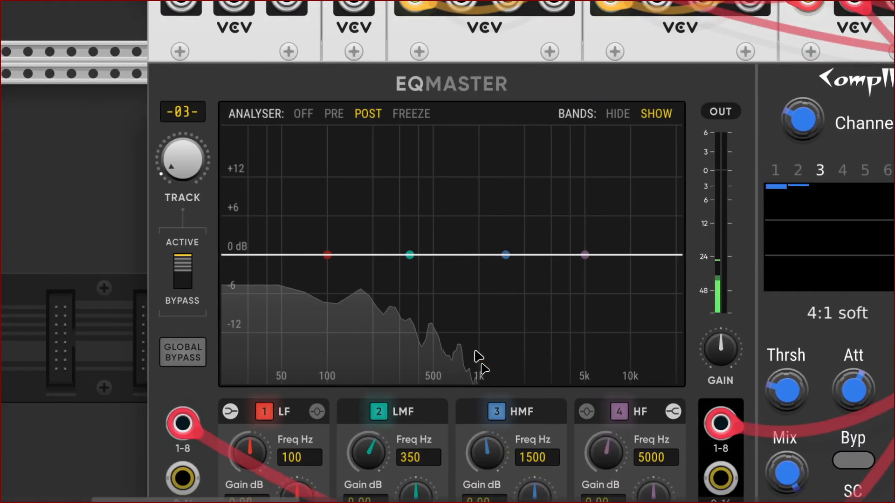
scroll(426, 306, "left", 3)
scroll(425, 306, "up", 1)
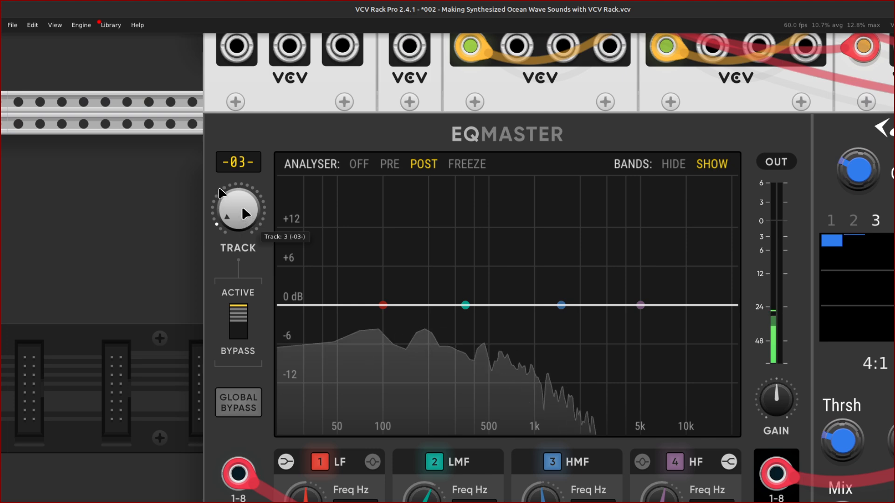
right_click(238, 181)
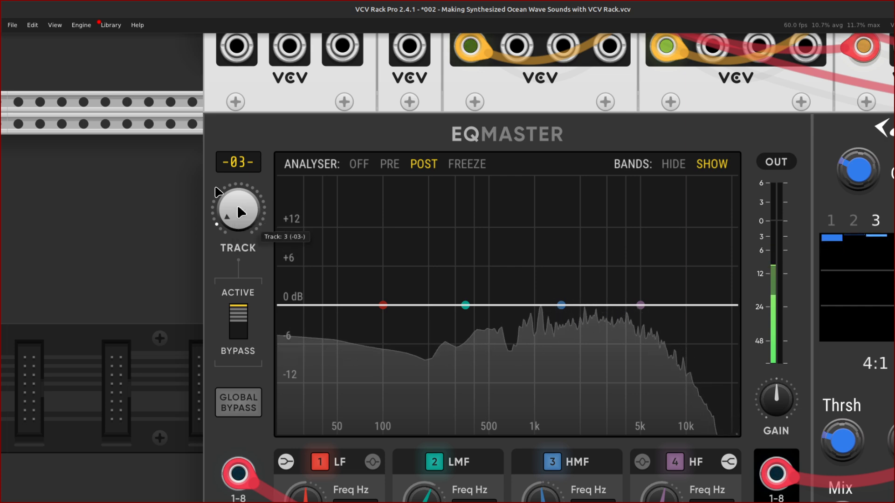
key("Escape")
Cut the EQMaster's HMF band on track 3 by about 5.16 dB at 1500 Hz and narrow its Q to about 9.57
scroll(241, 210, "right", 3)
scroll(241, 209, "down", 2)
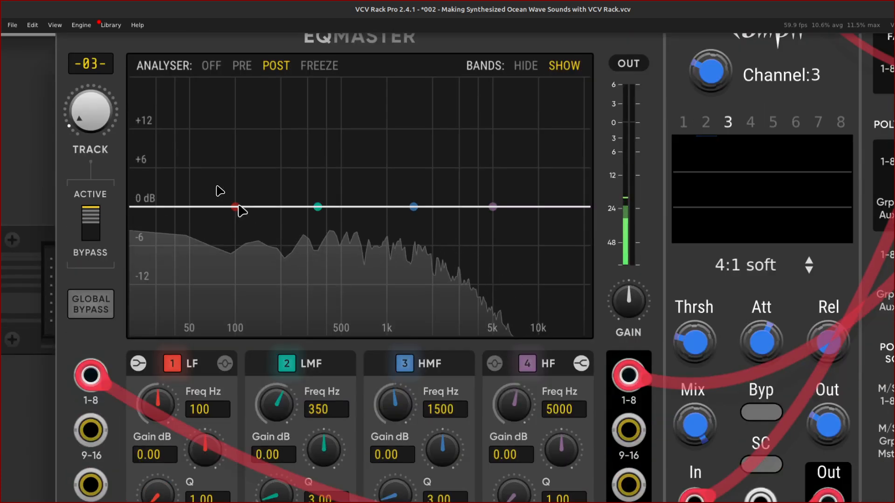
scroll(242, 210, "down", 2)
scroll(245, 210, "right", 3)
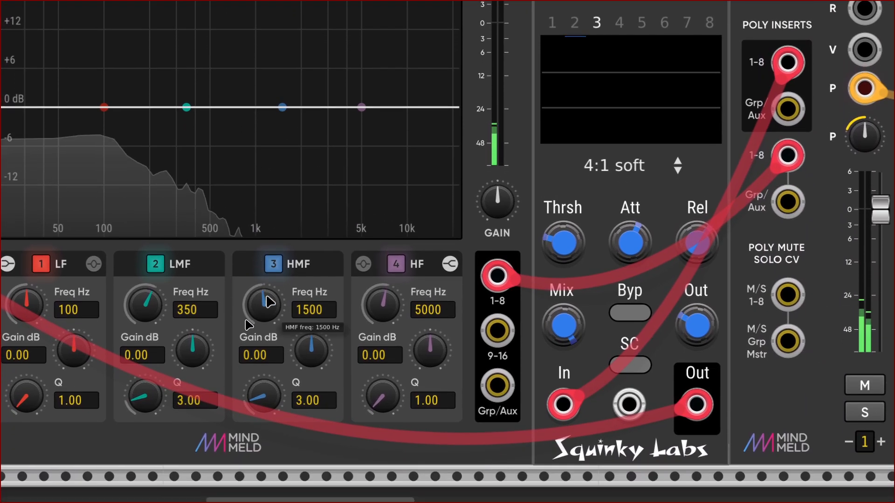
left_click_drag(310, 366, 311, 384)
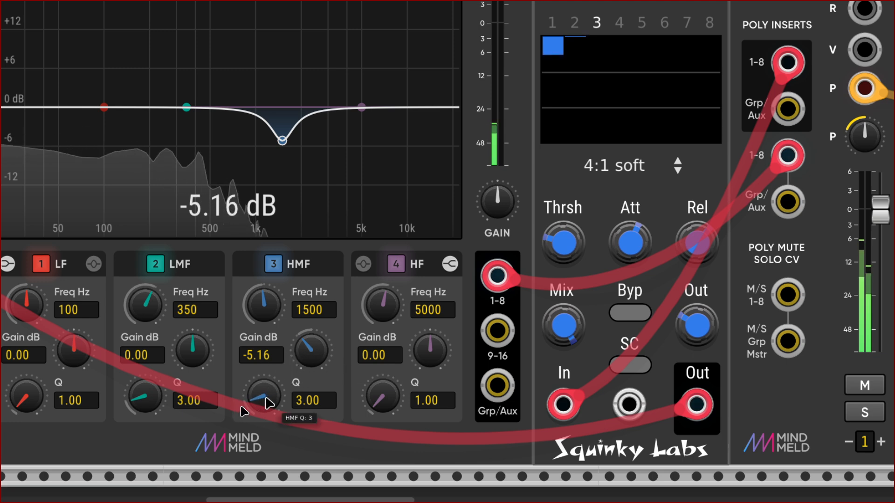
left_click_drag(269, 402, 269, 386)
left_click_drag(217, 407, 218, 370)
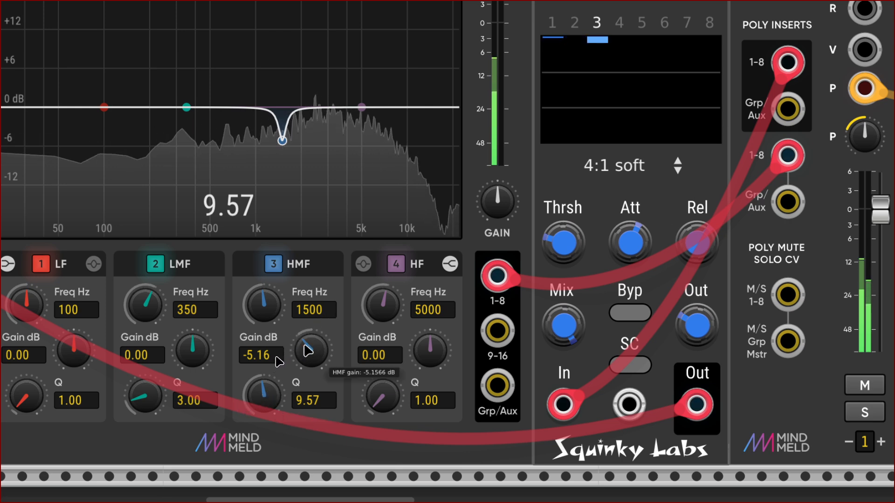
left_click_drag(251, 286, 219, 245)
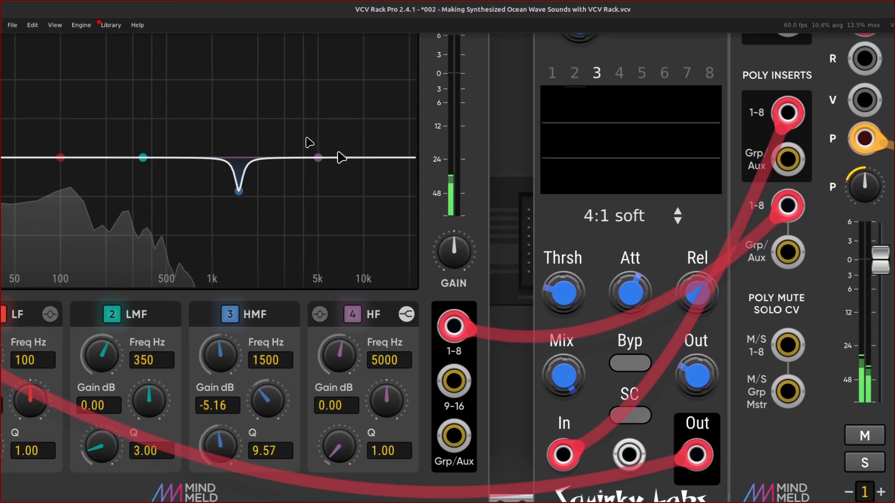
scroll(307, 140, "up", 5)
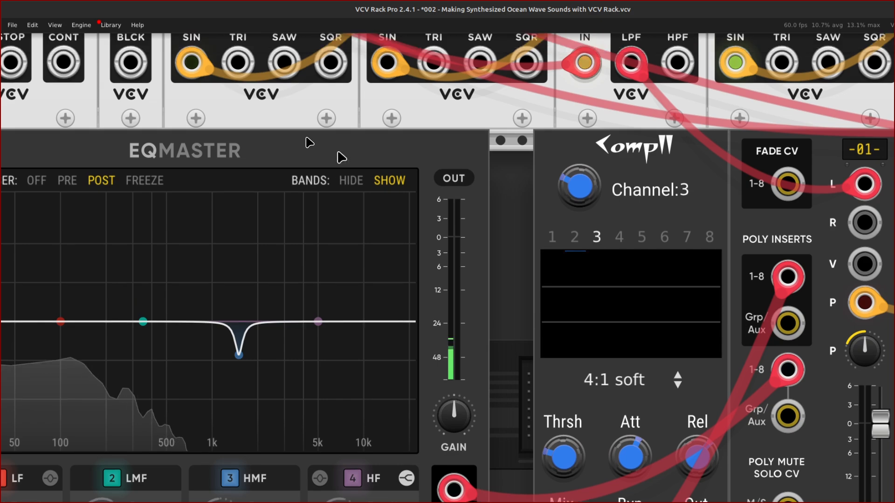
left_click_drag(256, 163, 302, 164)
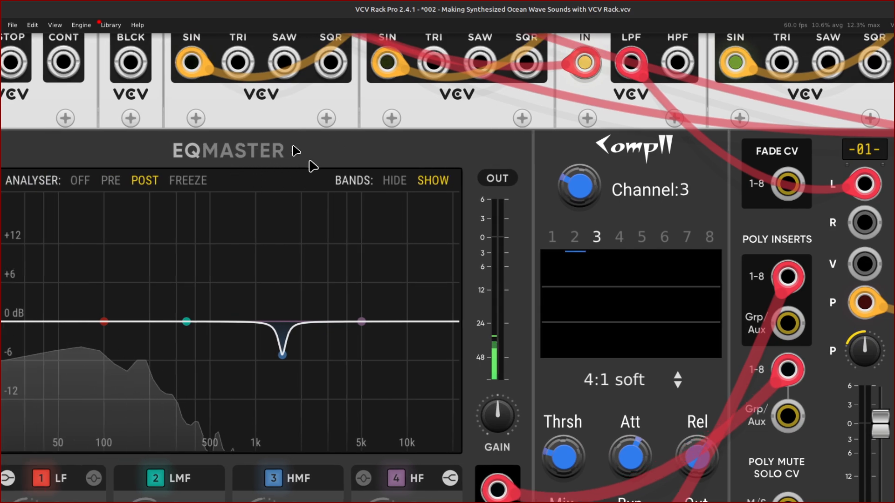
Retune track 3's HMF band to about 1952 Hz with a gain of about -6.60 dB and a Q of about 6.75
scroll(354, 177, "down", 7)
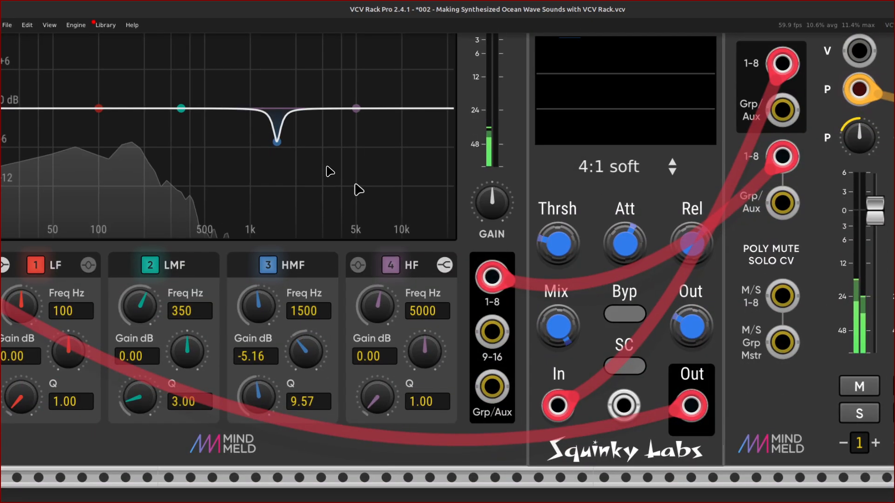
scroll(350, 261, "up", 2)
scroll(292, 269, "up", 2)
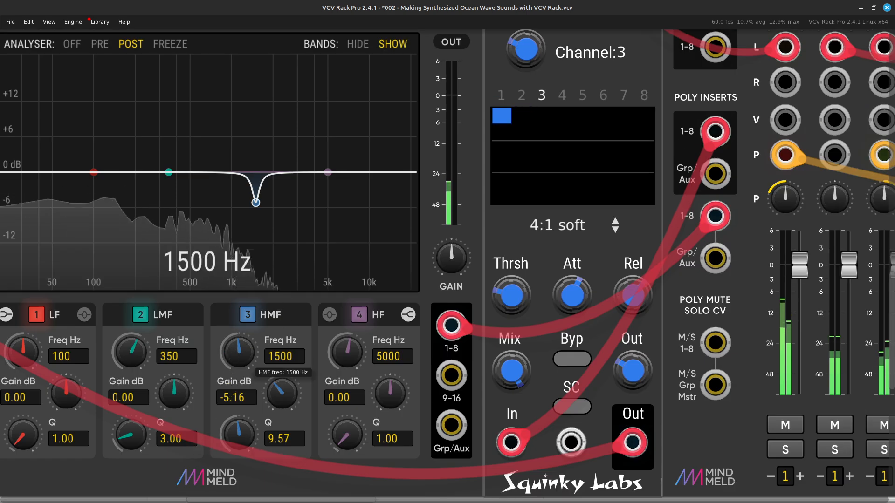
left_click_drag(239, 351, 239, 341)
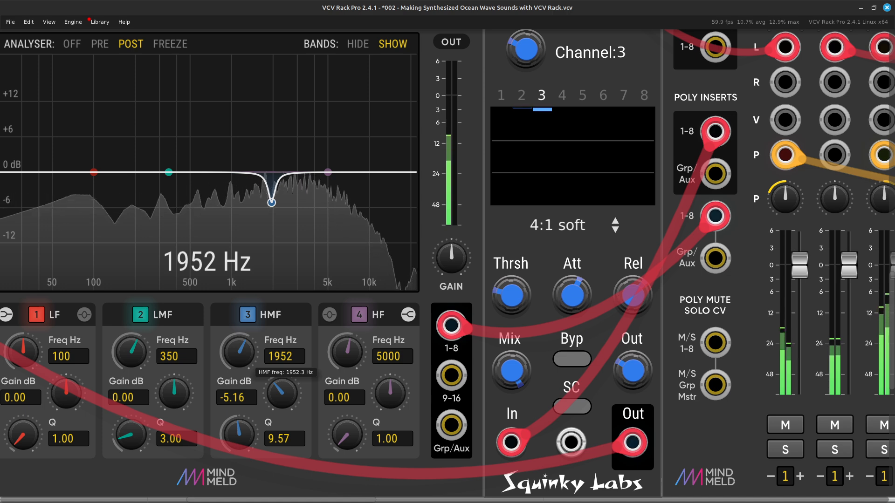
left_click(285, 396)
left_click_drag(283, 388, 284, 406)
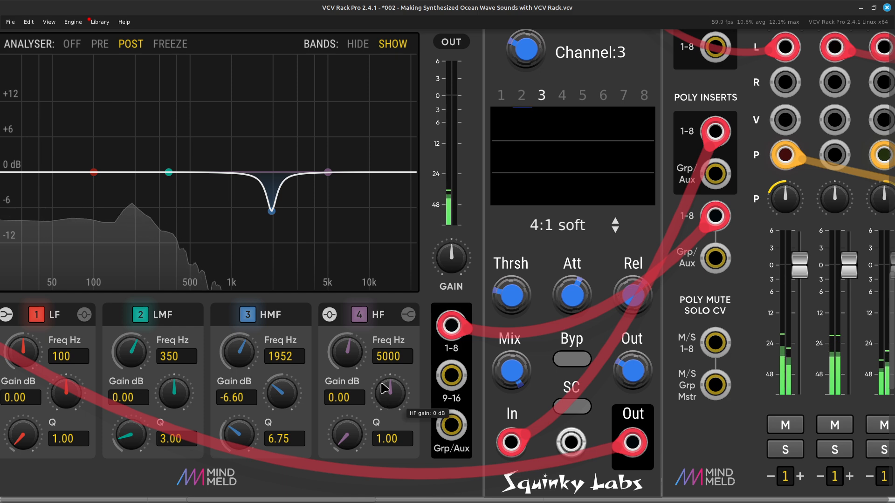
Cut track 3's HF band by about 5.25 dB at about 4100 Hz with a Q of about 1.19
left_click_drag(389, 393, 389, 408)
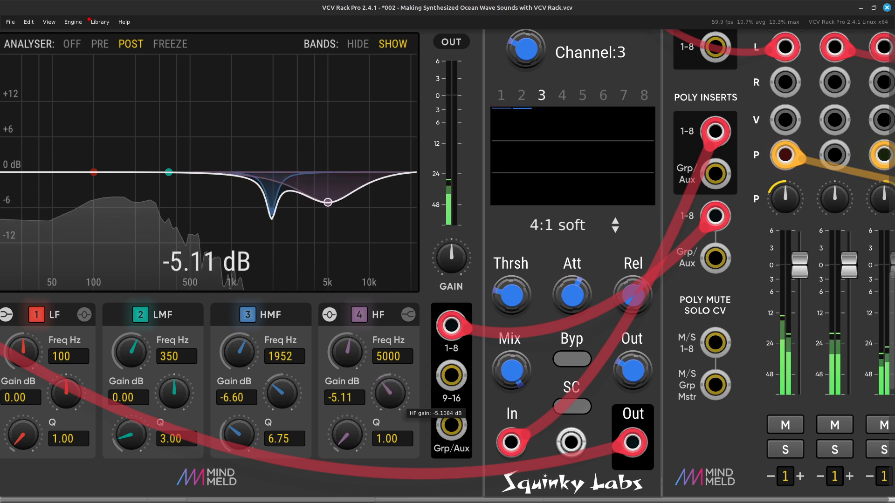
mouse_move(347, 434)
left_mouse_down()
mouse_move(347, 392)
mouse_move(346, 430)
left_mouse_up()
left_click(347, 345)
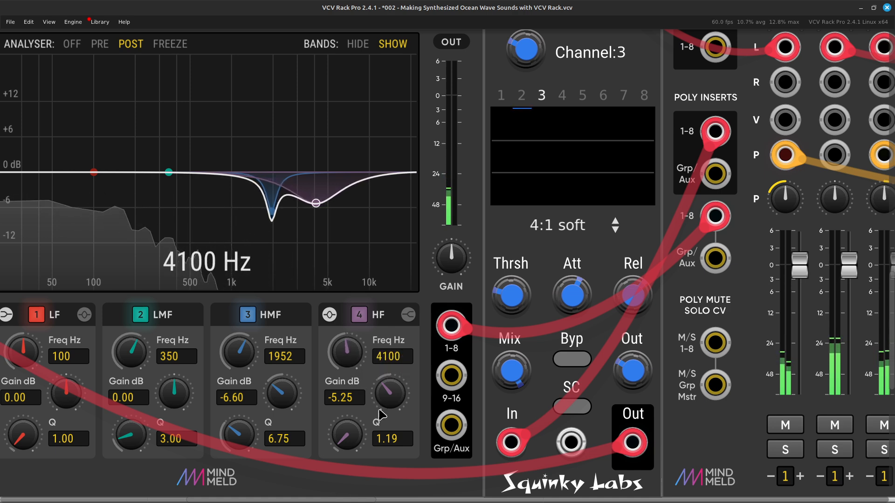
Refine track 3's EQ with an HF Q of about 1.28 and an HMF cut of about 3.66 dB at a Q of about 7.39
left_click_drag(354, 433, 354, 419)
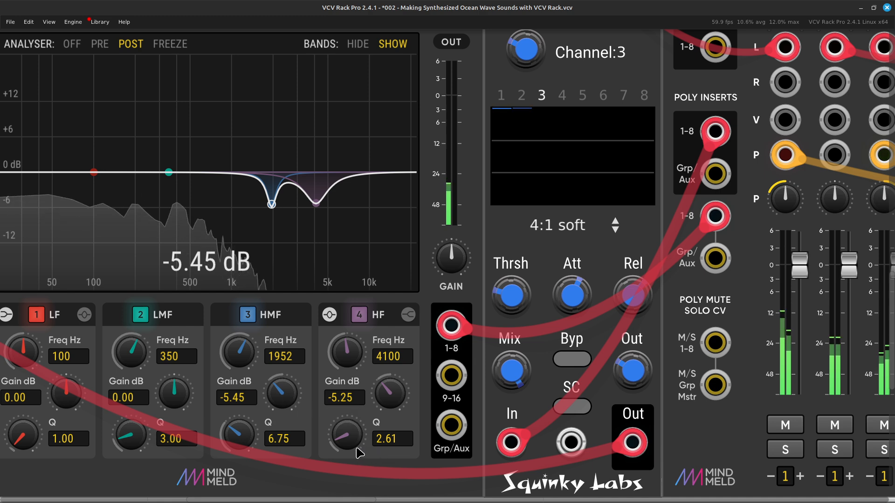
left_click_drag(346, 434, 346, 454)
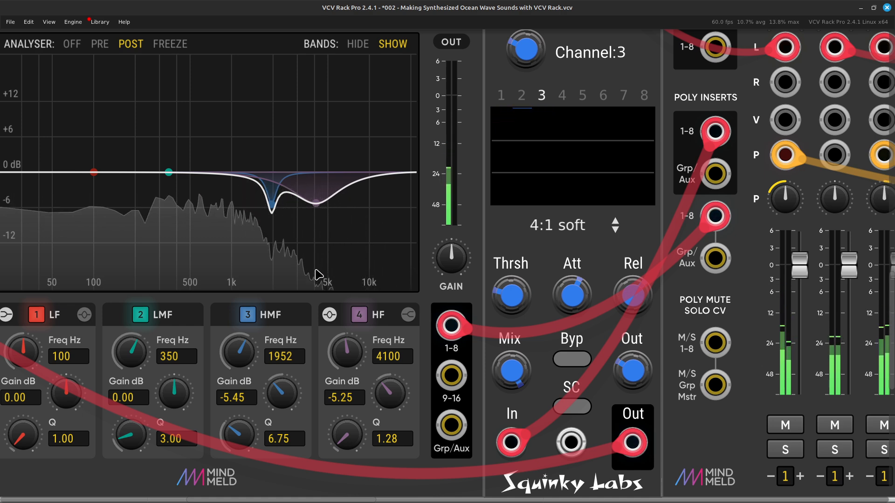
scroll(311, 251, "left", 5)
scroll(313, 242, "up", 3)
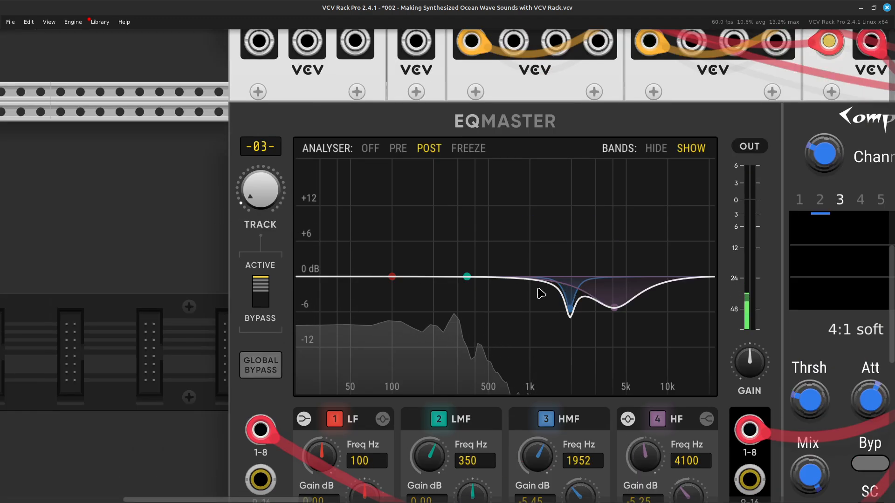
scroll(577, 373, "right", 3)
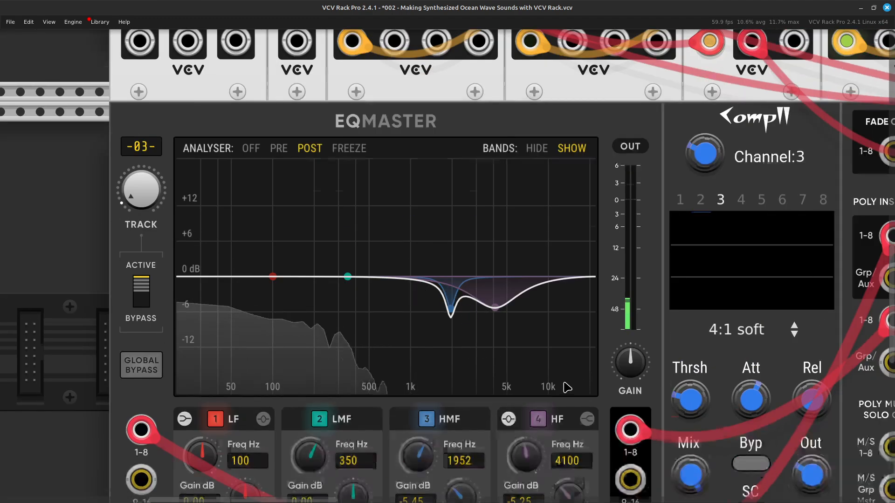
scroll(428, 436, "down", 3)
mouse_move(415, 433)
left_mouse_down()
mouse_move(415, 410)
mouse_move(414, 422)
left_mouse_up()
left_click_drag(460, 393, 461, 386)
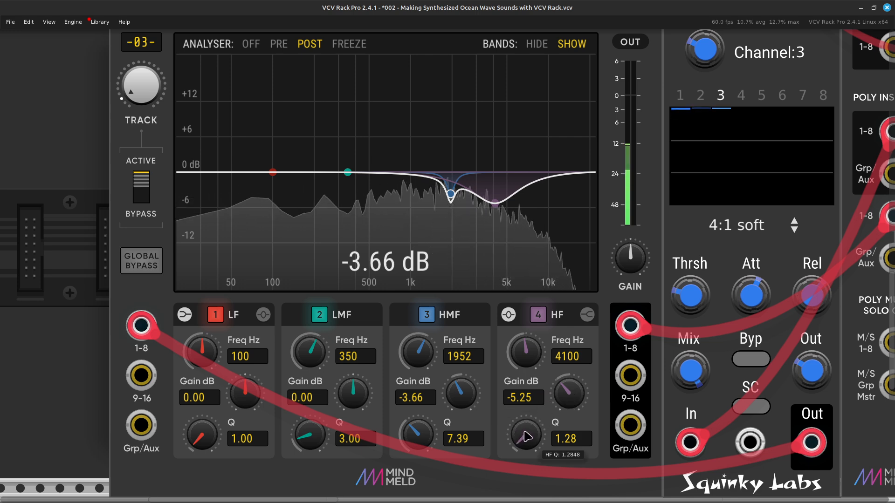
Switch the EQMaster to mixer track 1
scroll(373, 280, "left", 5)
scroll(289, 200, "up", 3)
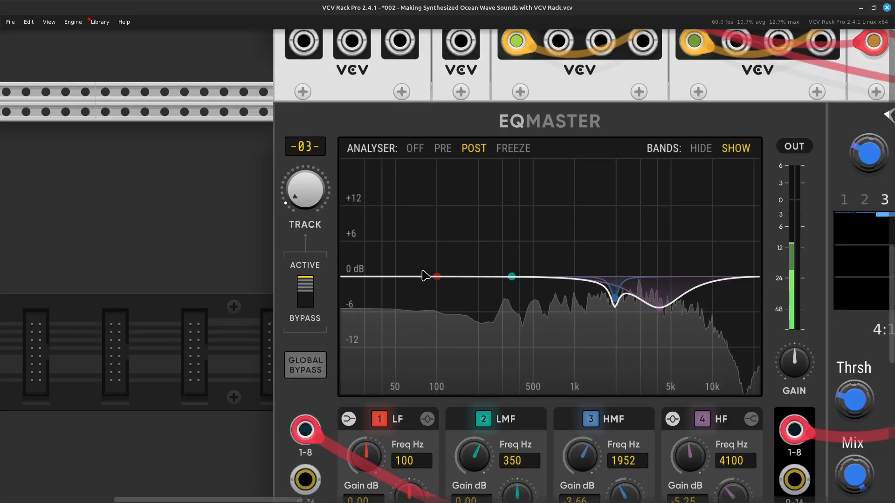
right_click(307, 178)
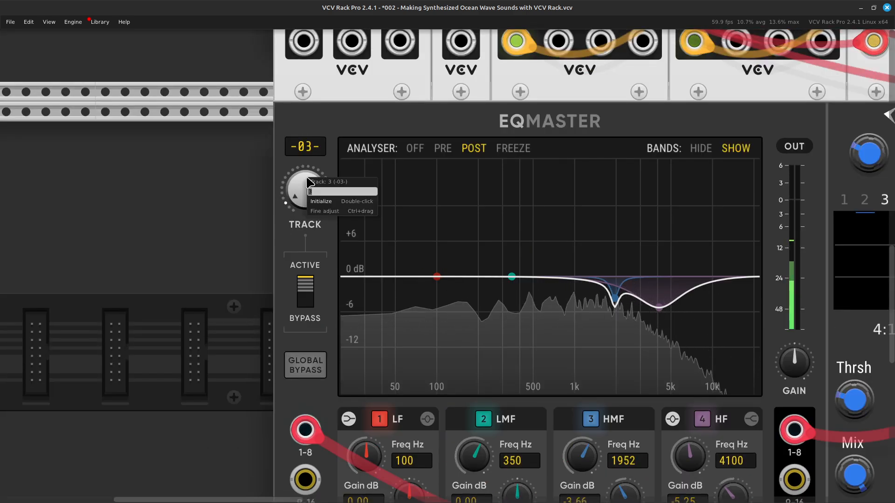
type("1")
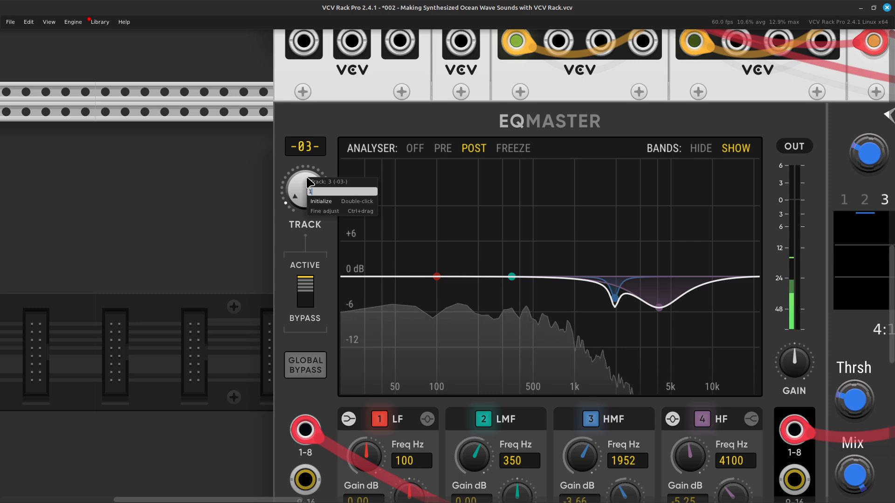
key("Return")
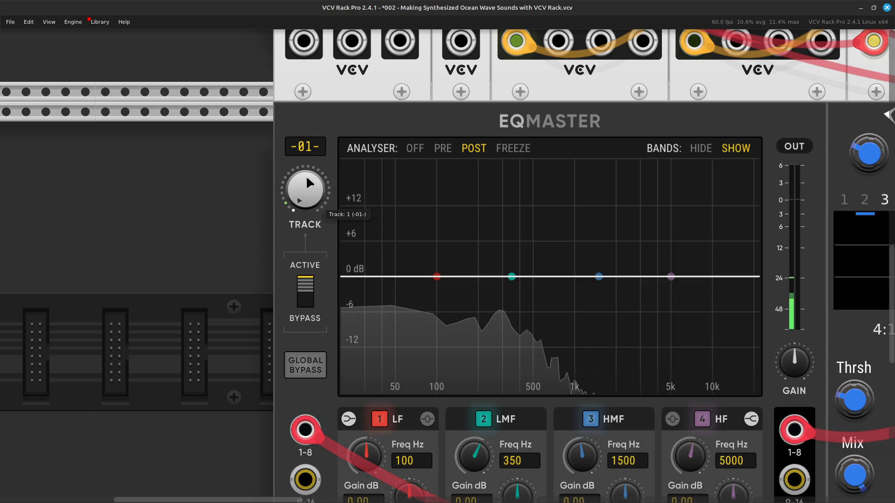
Cut track 1's HF band by about 5.25 dB at about 4159 Hz with a Q of about 2.42
scroll(306, 178, "right", 6)
scroll(306, 178, "down", 2)
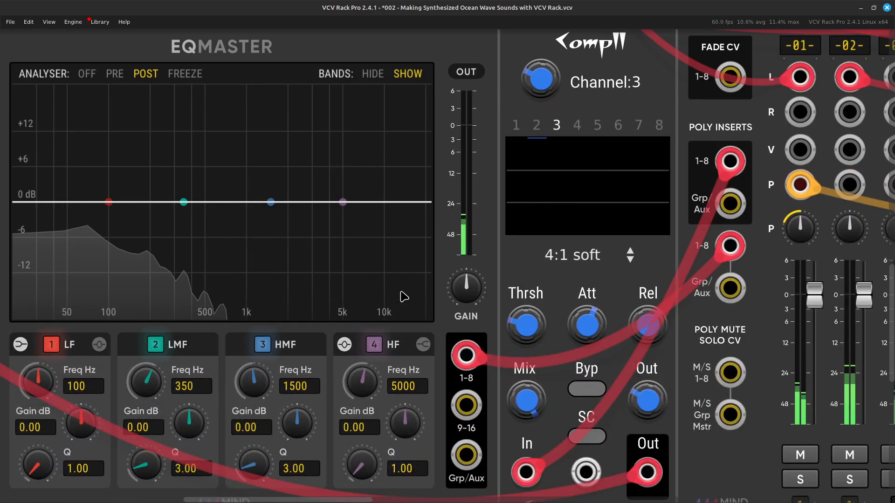
left_click_drag(405, 422, 405, 471)
scroll(406, 472, "down", 1)
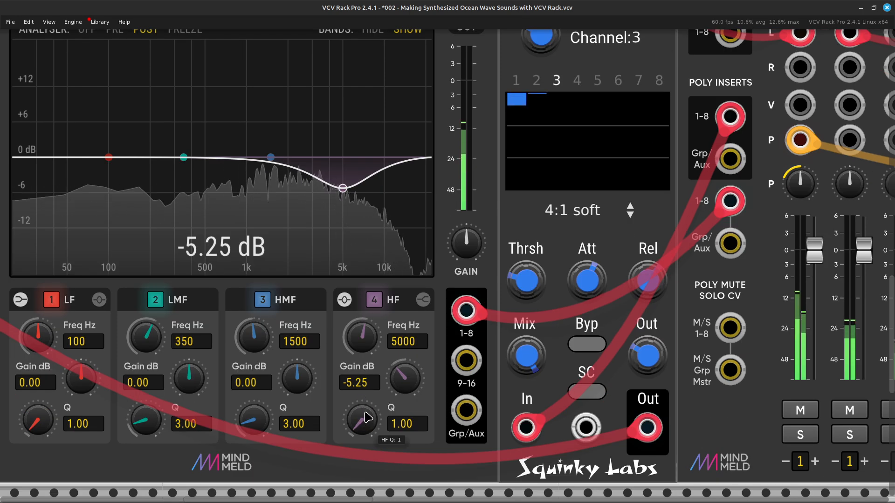
left_click_drag(361, 335, 362, 350)
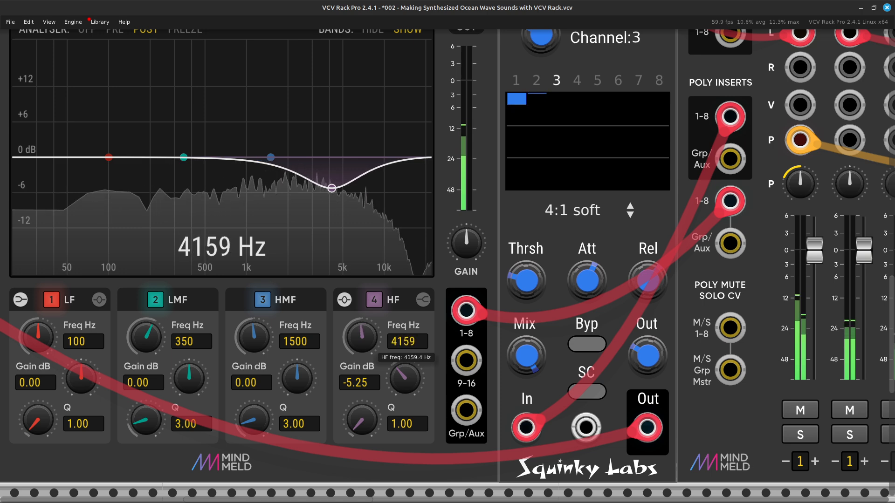
left_click_drag(362, 419, 361, 405)
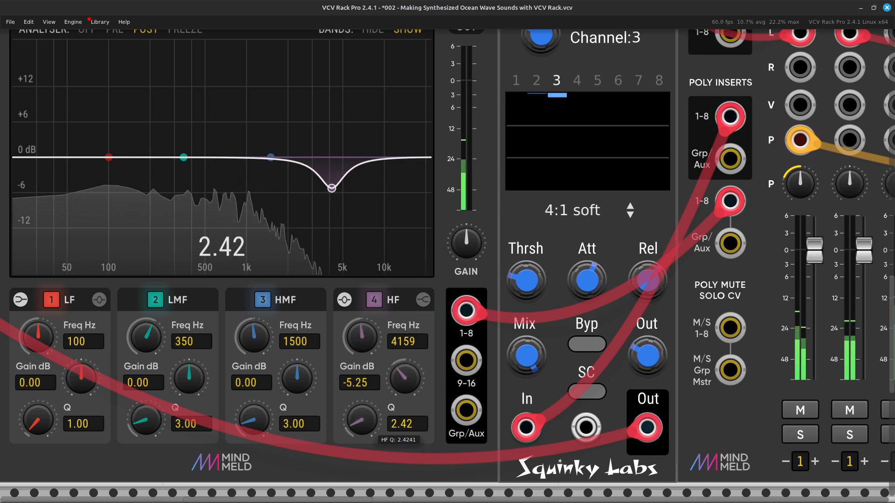
Cut track 1's HMF band by about 5.45 dB at about 2064 Hz with a Q of about 4.40
scroll(339, 376, "left", 3)
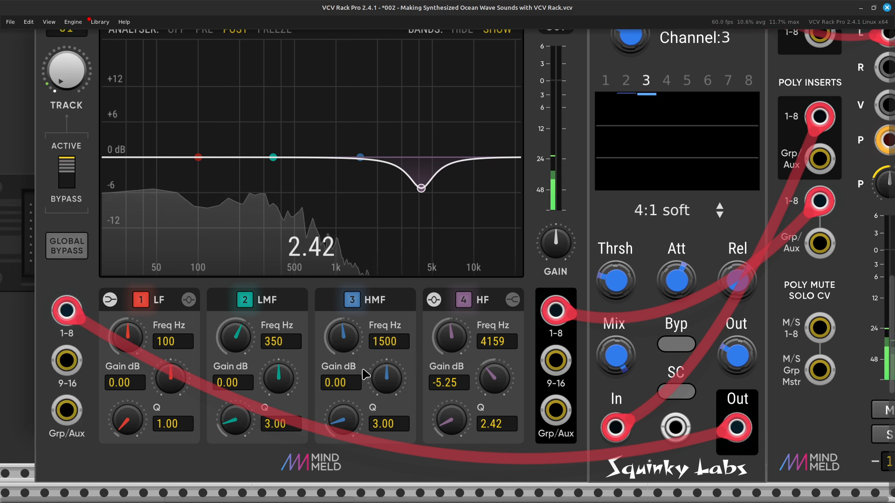
left_click_drag(382, 382, 381, 389)
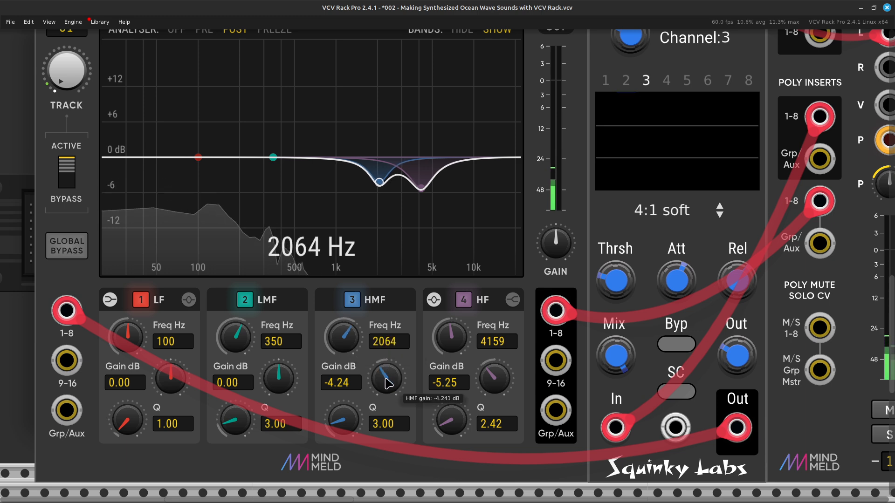
left_click_drag(386, 378, 386, 385)
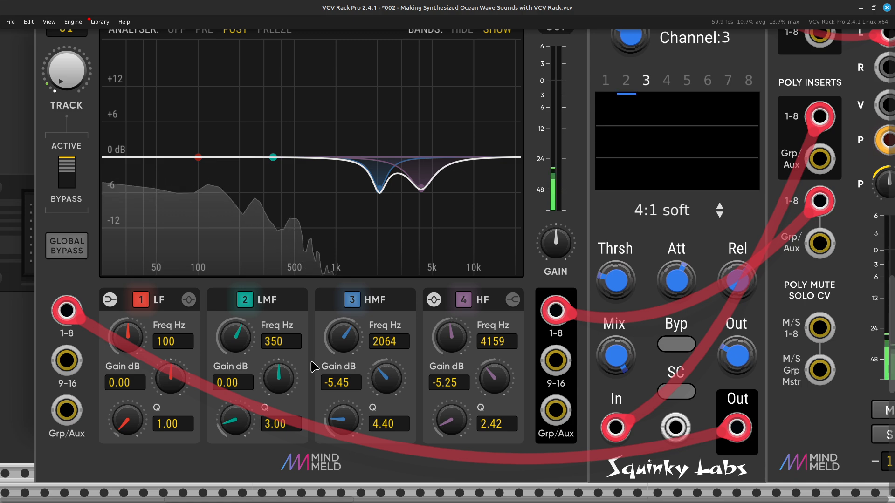
Review the patch at a wider view, from the noise and LFO modules across the mixer to the reverb
key("ctrl+minus")
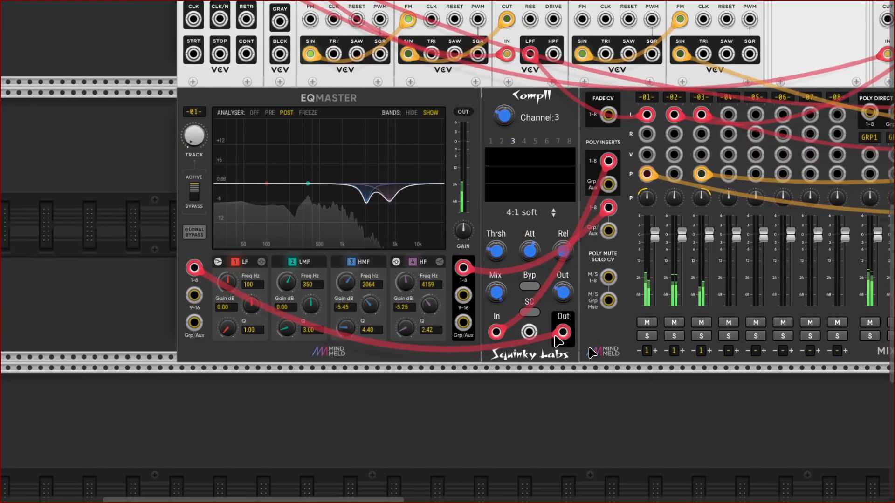
mouse_move(588, 374)
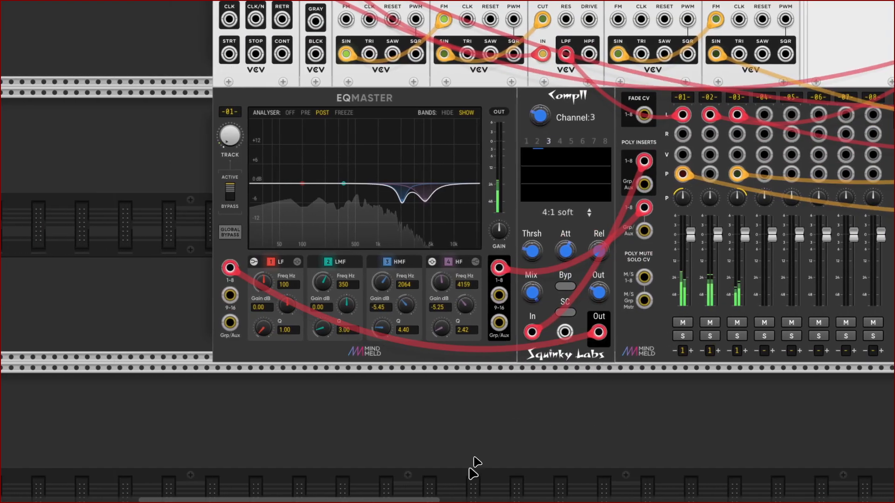
scroll(440, 448, "right", 3)
scroll(440, 449, "up", 3)
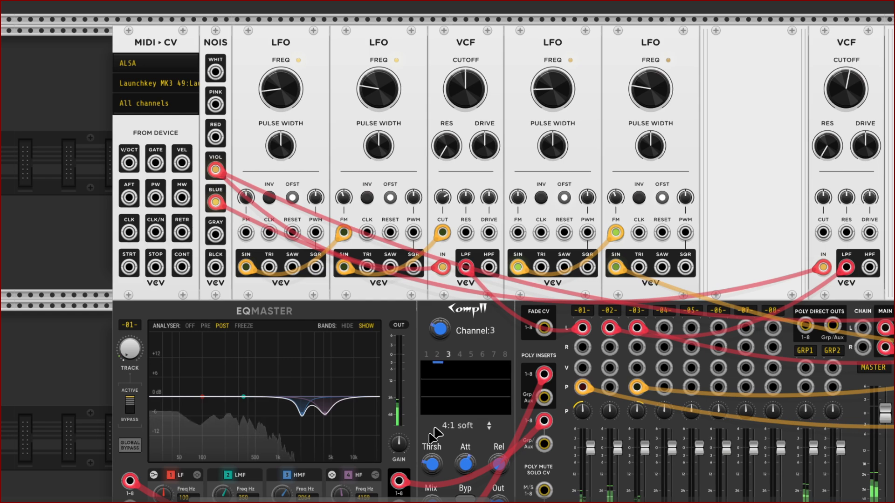
scroll(433, 436, "right", 10)
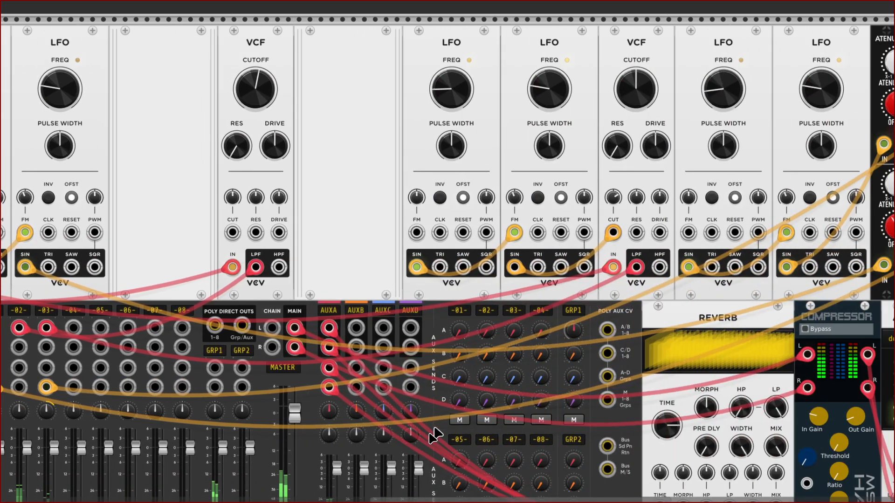
scroll(433, 436, "left", 10)
scroll(433, 436, "down", 3)
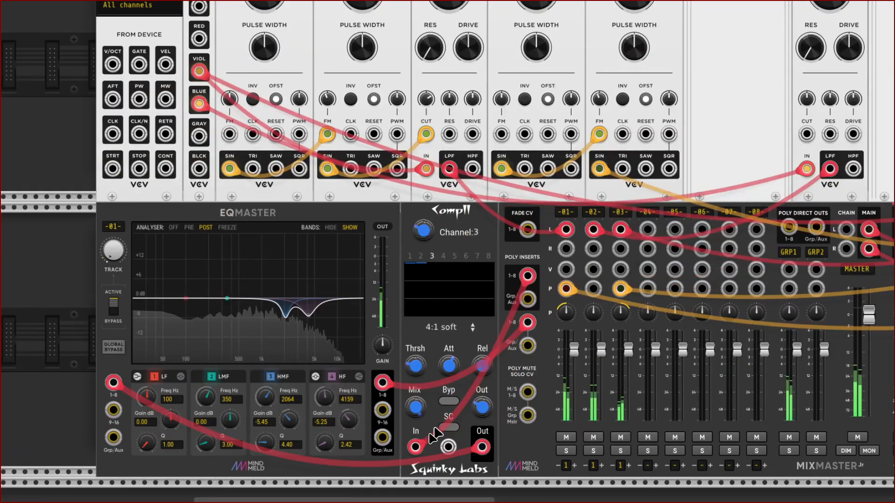
scroll(433, 435, "left", 4)
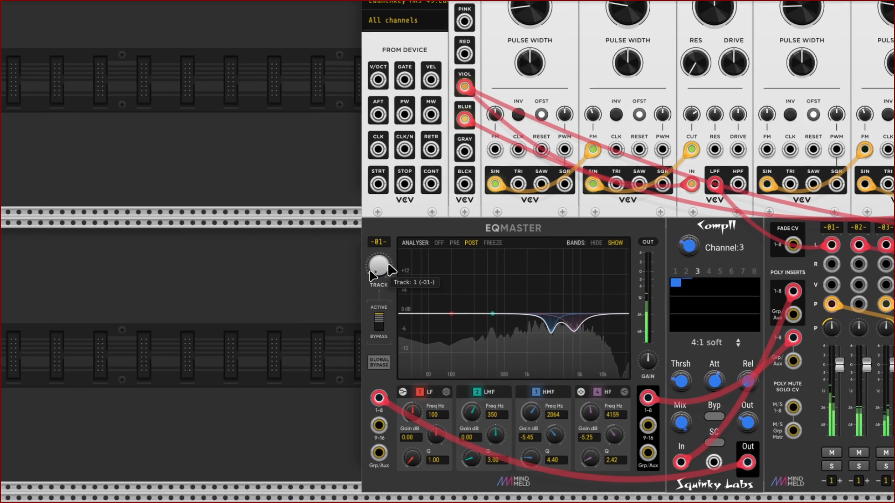
Switch the EQMaster to mixer track 2 and enlarge its display
right_click(389, 268)
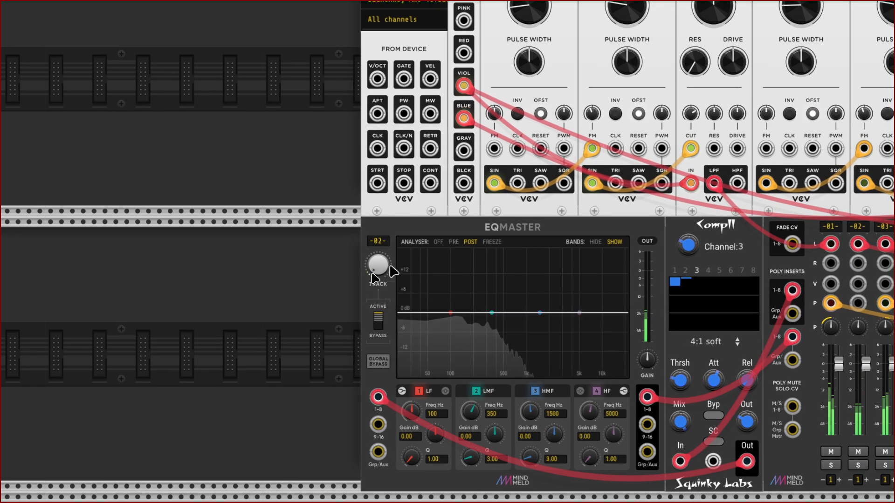
key("ctrl+equal")
key("ctrl+equal")
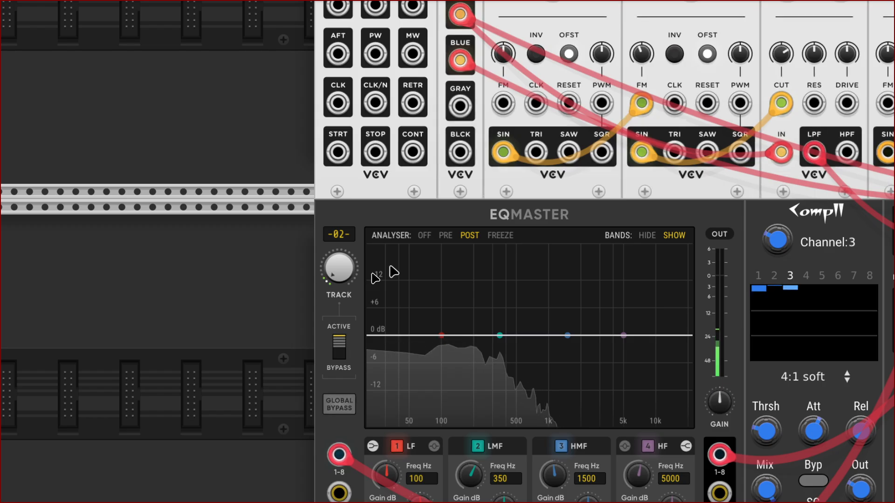
key("ctrl+equal")
key("ctrl+equal")
key("ctrl+equal")
key("ctrl+equal")
Examine track 2's frequency spectrum and band controls in the EQMaster
scroll(394, 272, "right", 3)
scroll(394, 271, "down", 2)
scroll(394, 271, "up", 2)
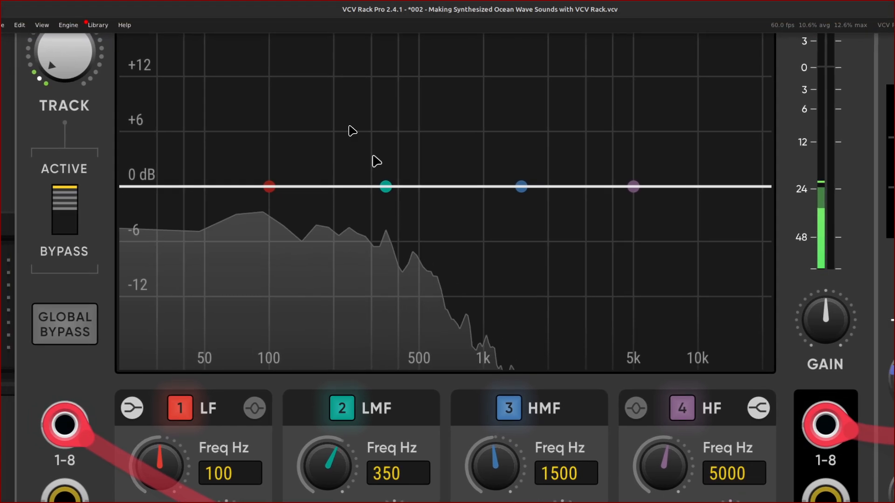
scroll(359, 145, "right", 10)
scroll(365, 149, "left", 7)
scroll(174, 220, "left", 2)
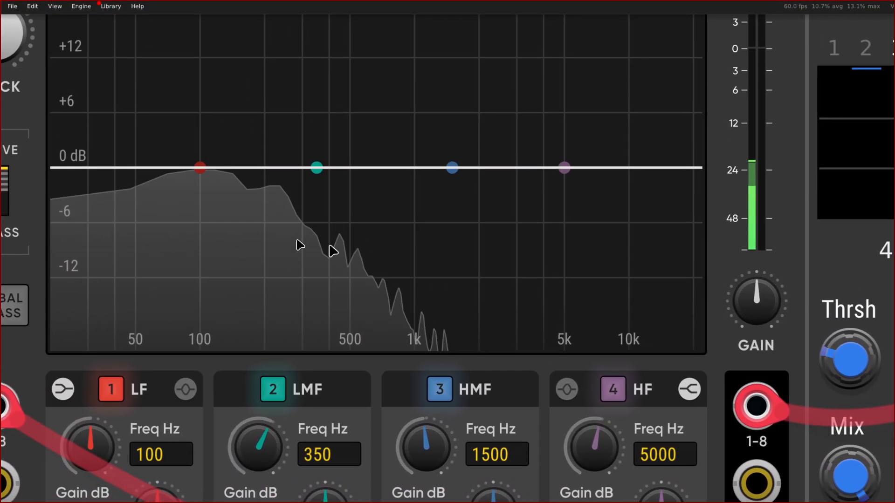
scroll(300, 246, "left", 3)
scroll(285, 240, "down", 3)
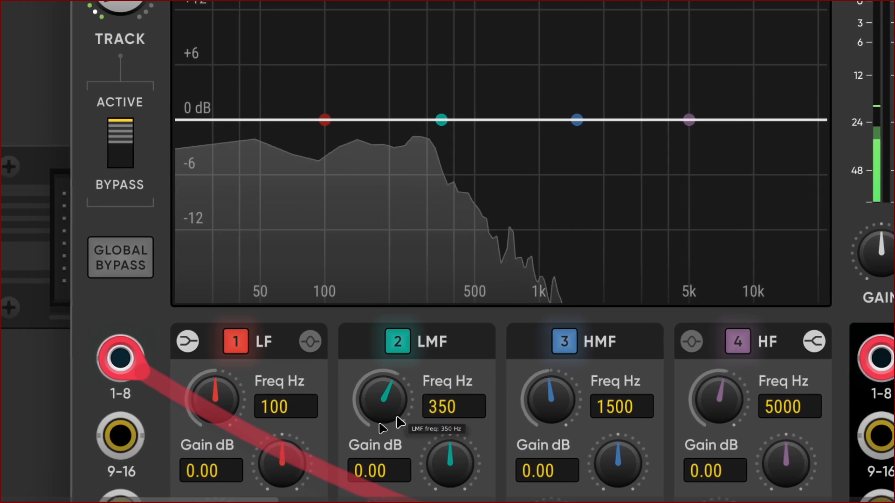
Boost track 2's LMF band by about 8.82 dB at about 95 Hz
left_click_drag(448, 466, 448, 448)
left_click_drag(429, 484, 428, 477)
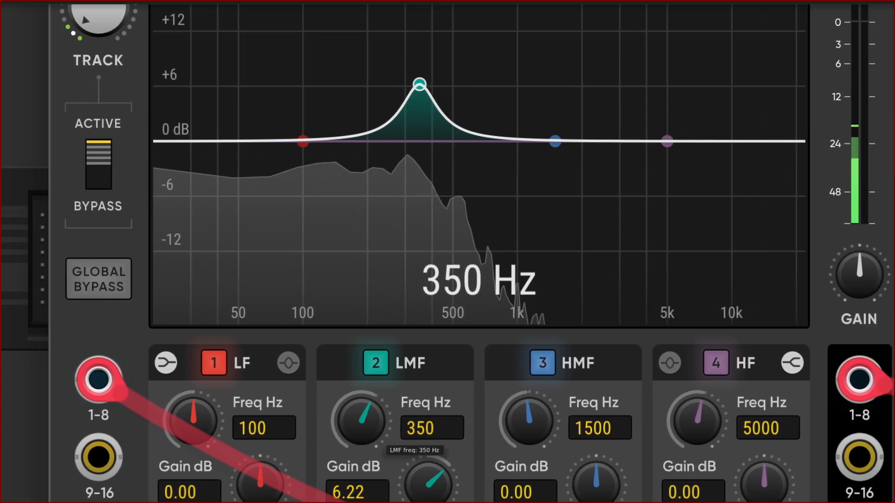
left_click_drag(389, 401, 389, 429)
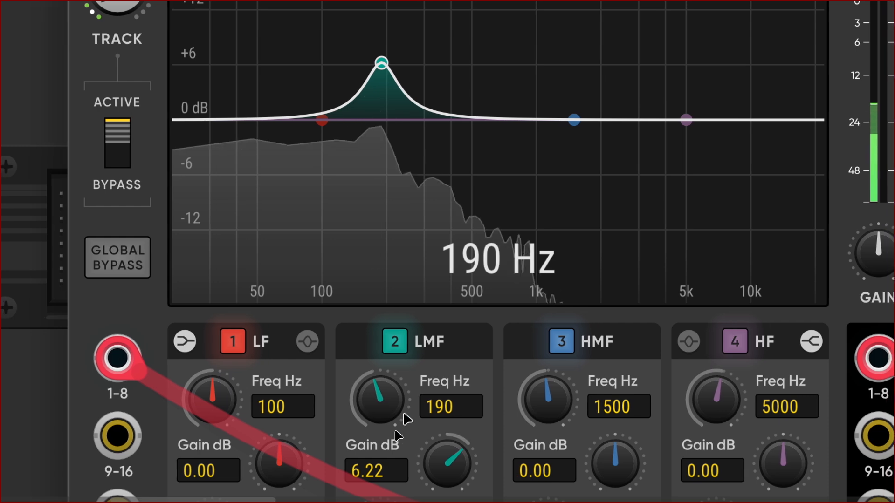
left_click_drag(447, 456, 410, 454)
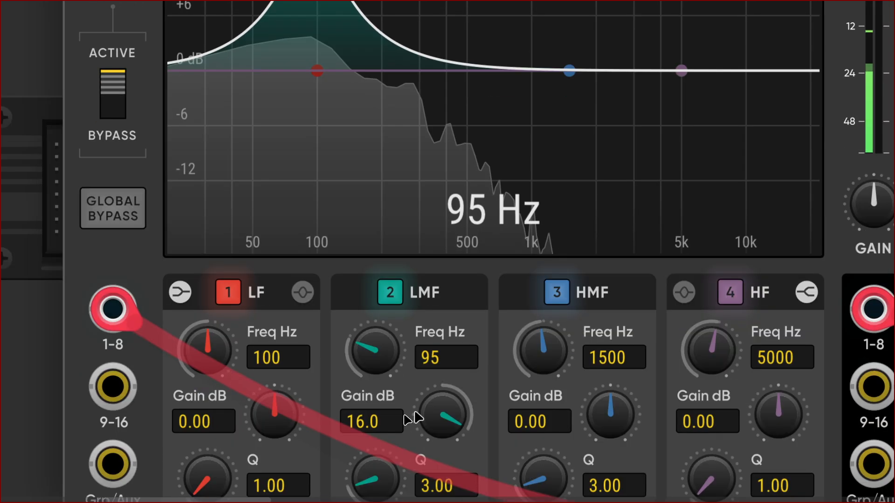
left_click_drag(412, 417, 414, 457)
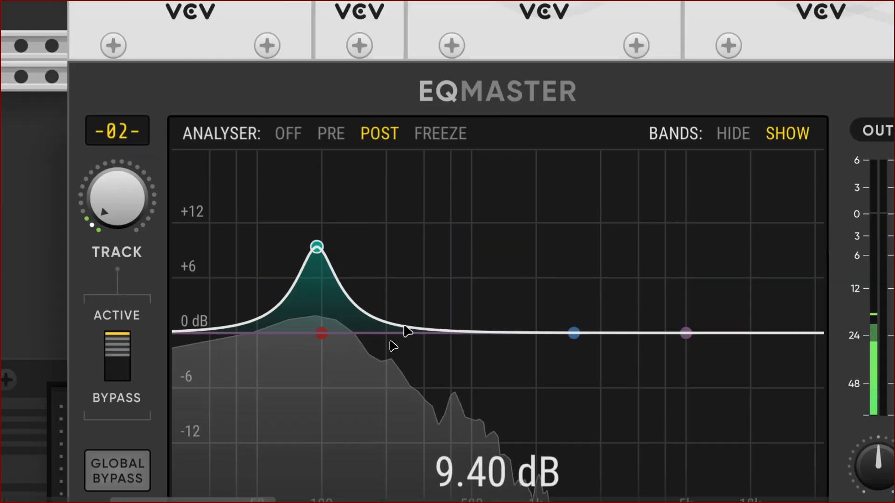
scroll(391, 358, "down", 3)
scroll(391, 364, "up", 4)
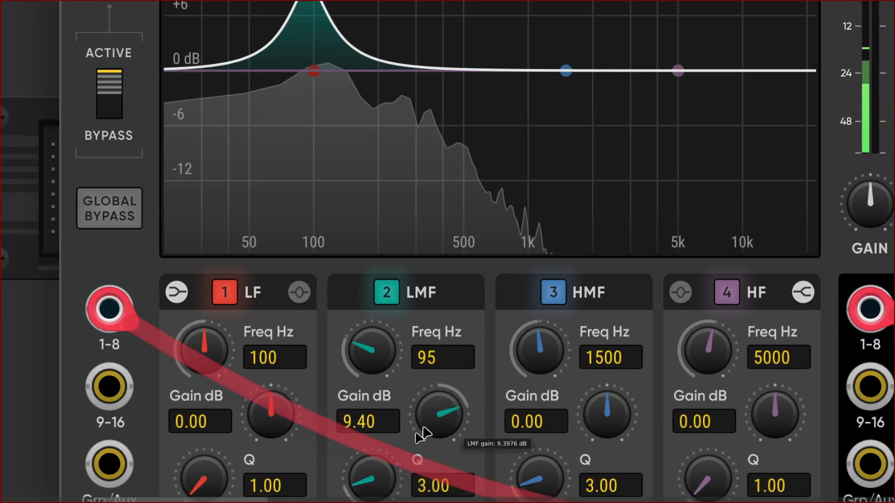
mouse_move(426, 424)
left_mouse_down()
mouse_move(426, 410)
mouse_move(426, 428)
left_mouse_up()
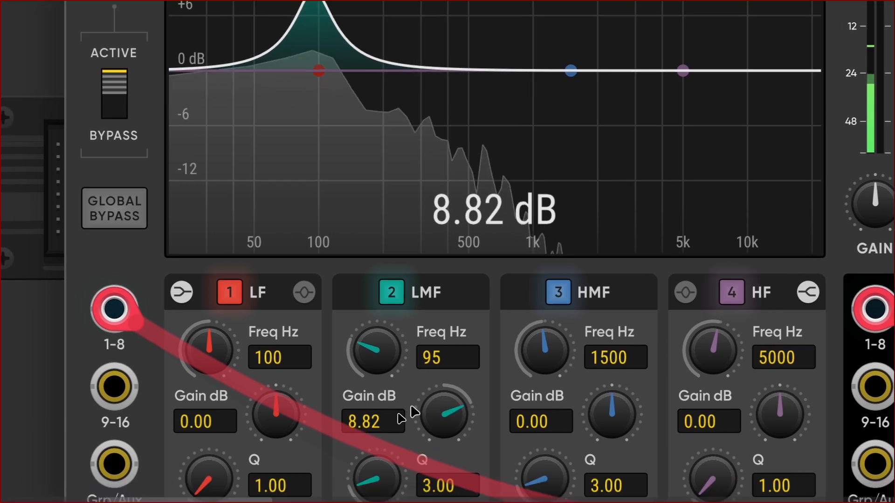
Raise track 2's LMF frequency to about 103 Hz
left_click(361, 371)
left_click_drag(361, 371, 361, 368)
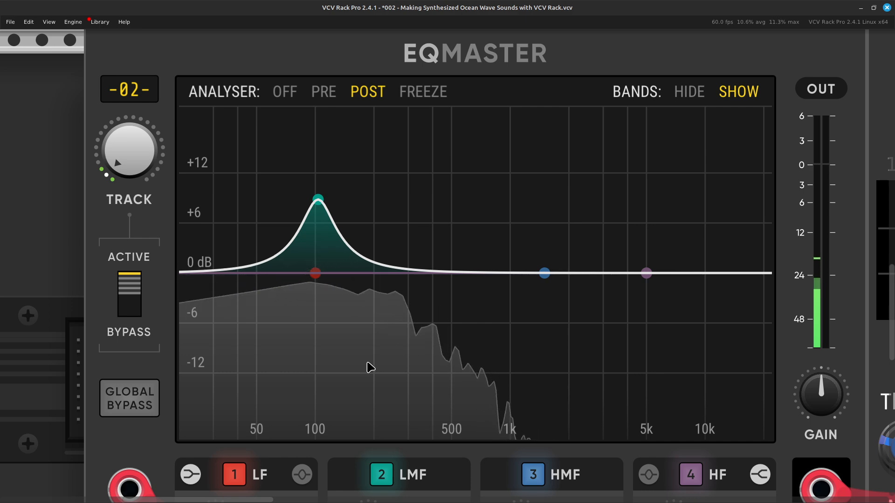
key("ctrl+minus")
key("ctrl+minus")
key("ctrl+minus")
scroll(370, 367, "right", 6)
scroll(370, 367, "down", 2)
scroll(371, 368, "right", 4)
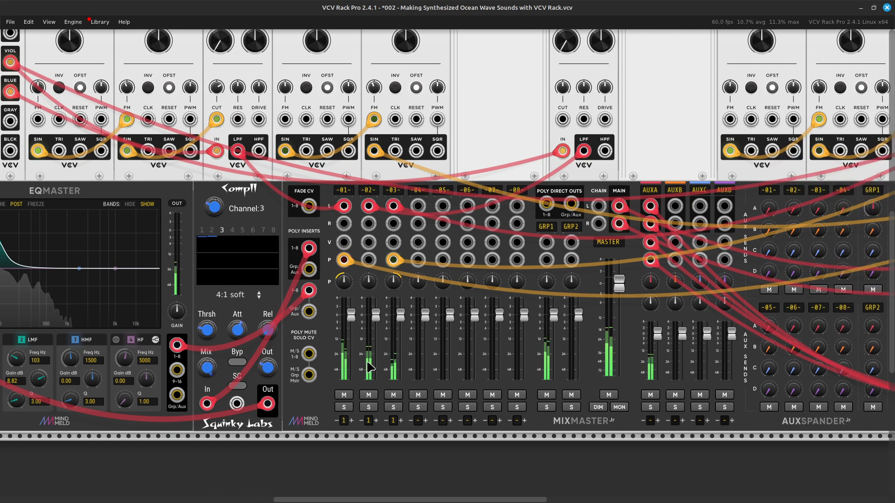
Add a VCV ADSR EG module directly beside the Dual Atenuverter at the end of the upper row
scroll(371, 367, "right", 8)
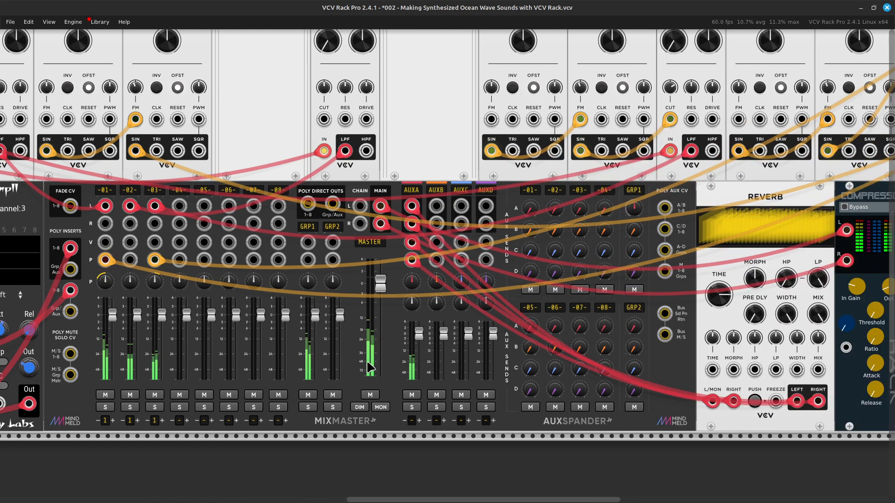
scroll(370, 368, "right", 13)
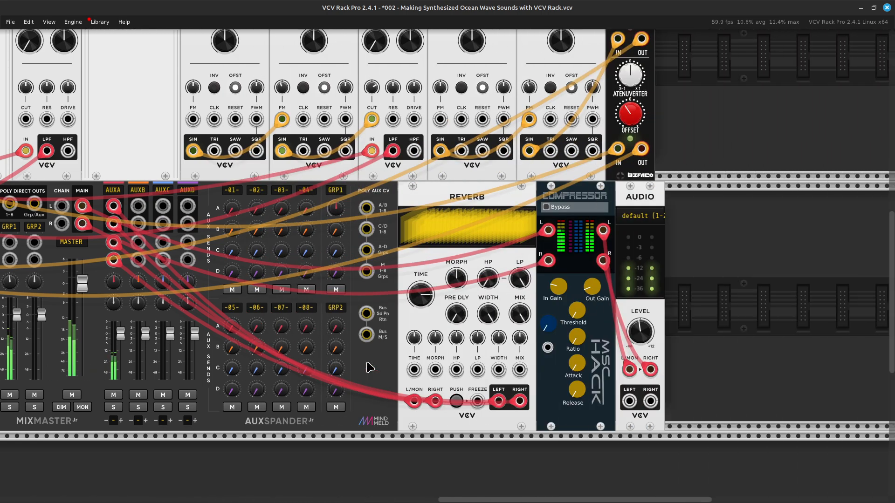
scroll(370, 368, "up", 9)
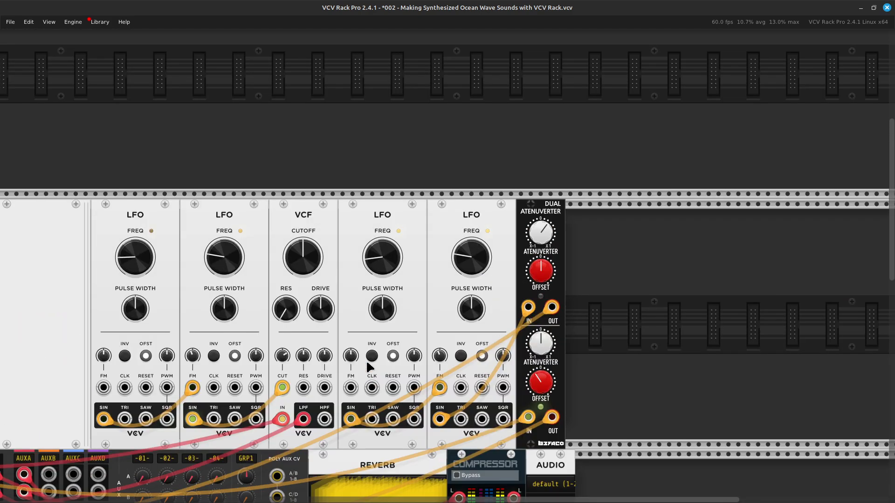
scroll(369, 367, "down", 5)
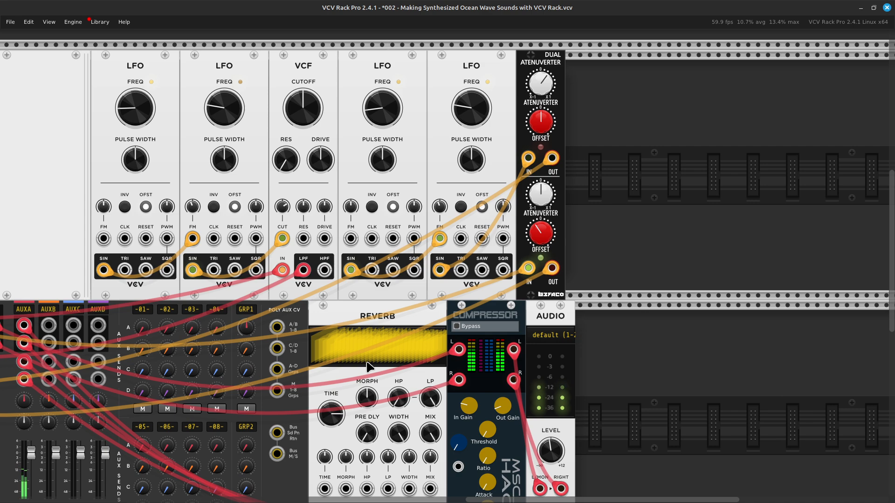
scroll(369, 367, "left", 15)
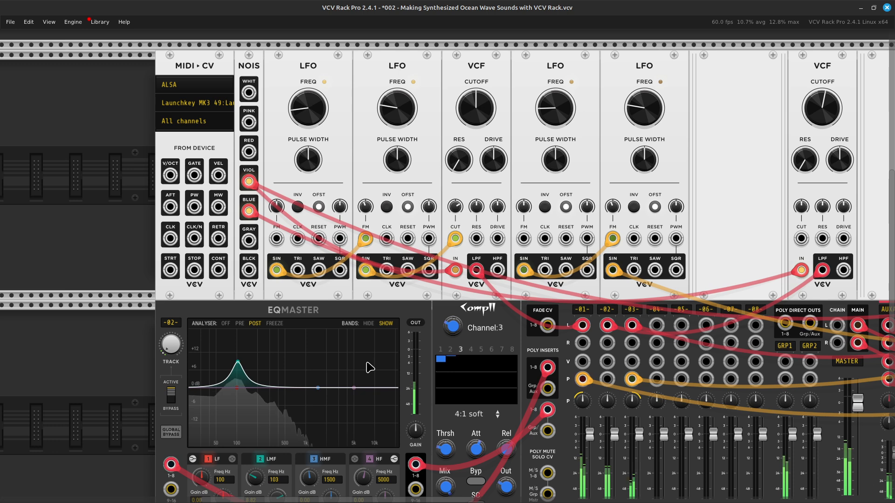
scroll(370, 367, "right", 20)
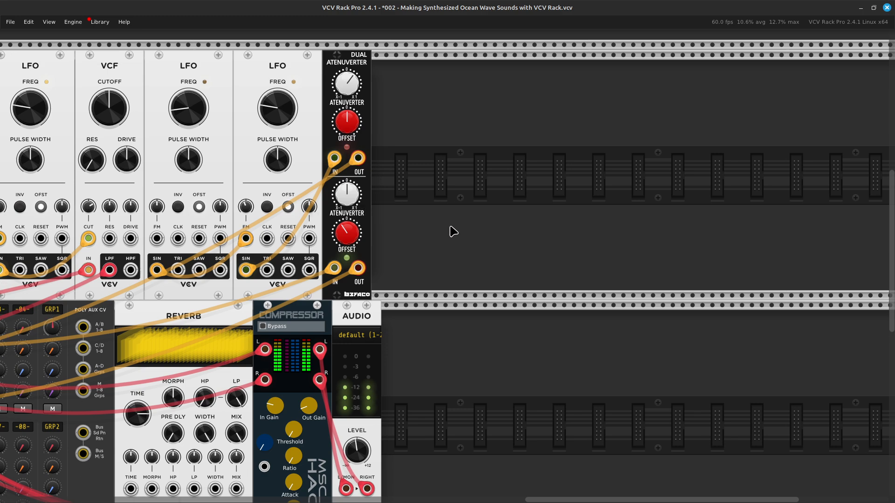
right_click(438, 212)
key("BackSpace")
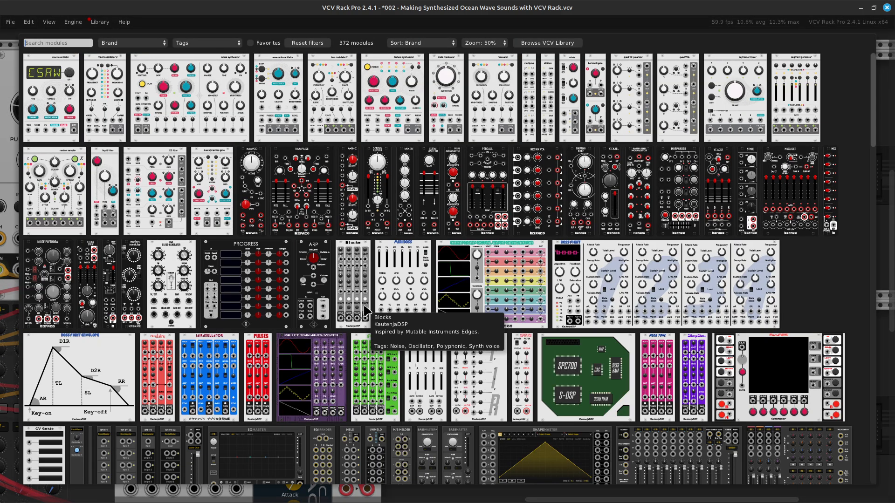
type("eg")
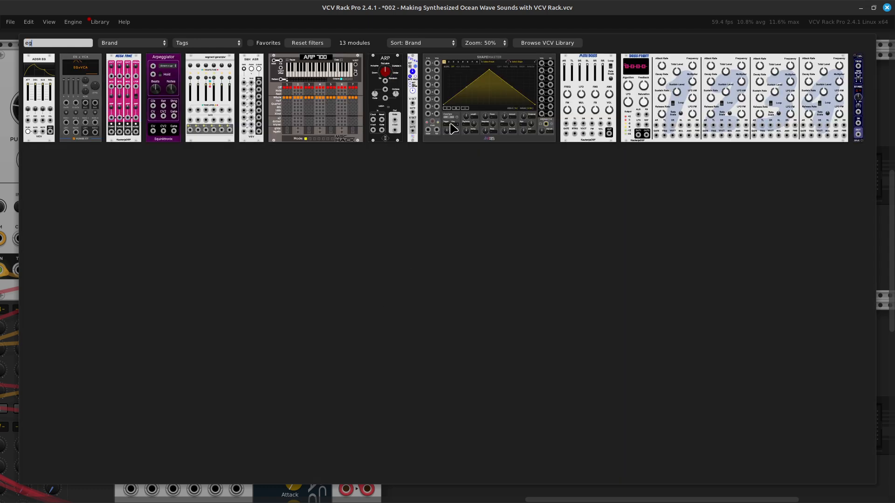
left_click(41, 128)
left_click_drag(417, 58, 399, 58)
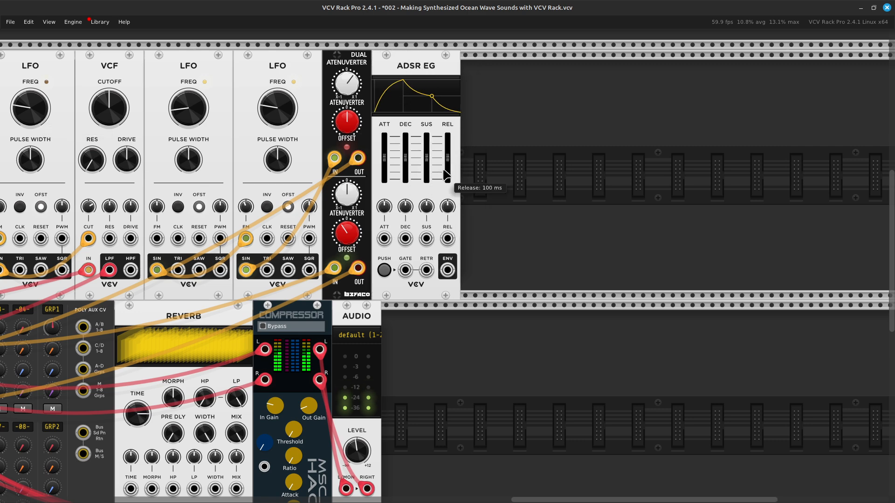
Patch a green cable from the MIDI-CV module's gate output to the ADSR EG's gate input
scroll(442, 169, "left", 15)
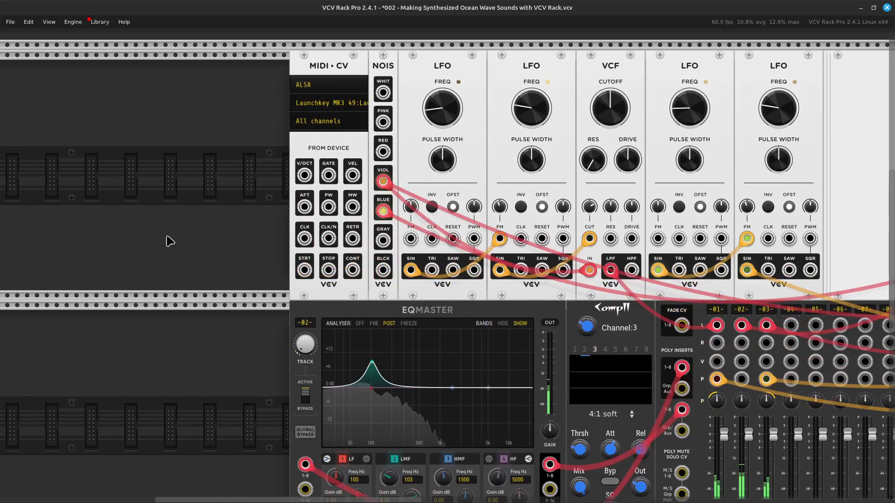
right_click(328, 178)
left_click_drag(351, 223, 406, 375)
scroll(410, 345, "right", 20)
scroll(408, 325, "up", 5)
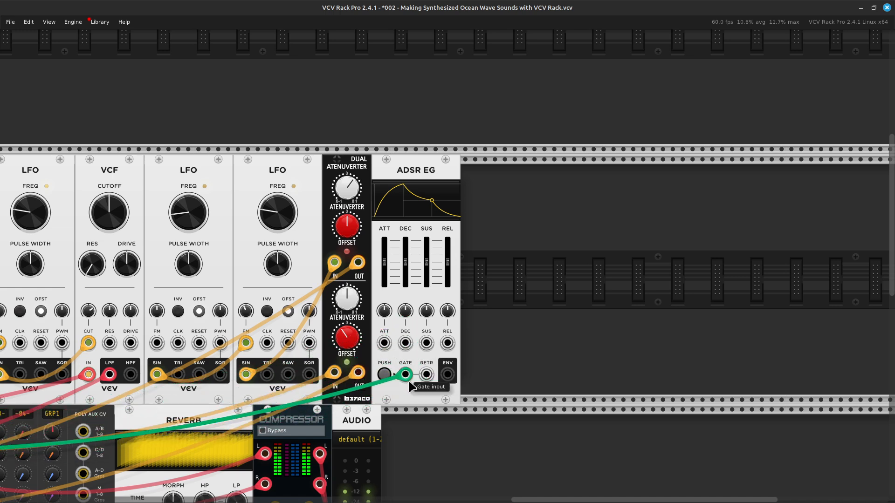
Check the MIDI-CV module's polyphony and clock divider options and its MIDI device setting
scroll(385, 395, "left", 20)
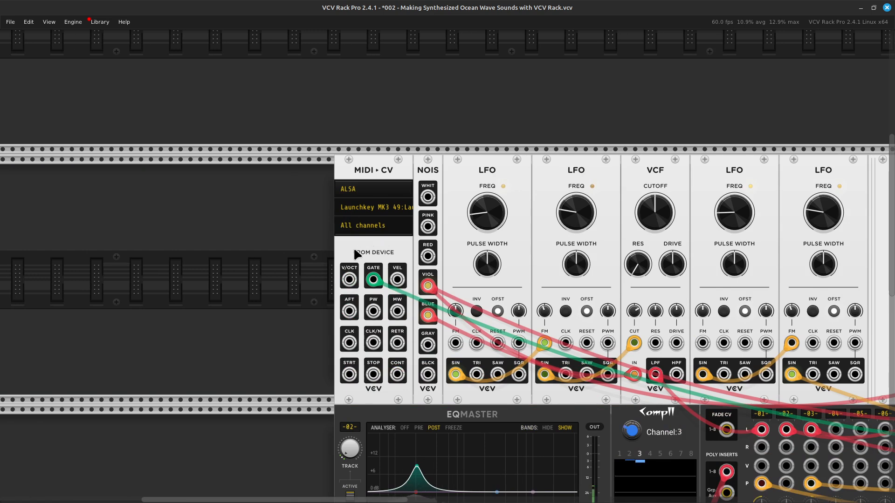
right_click(356, 253)
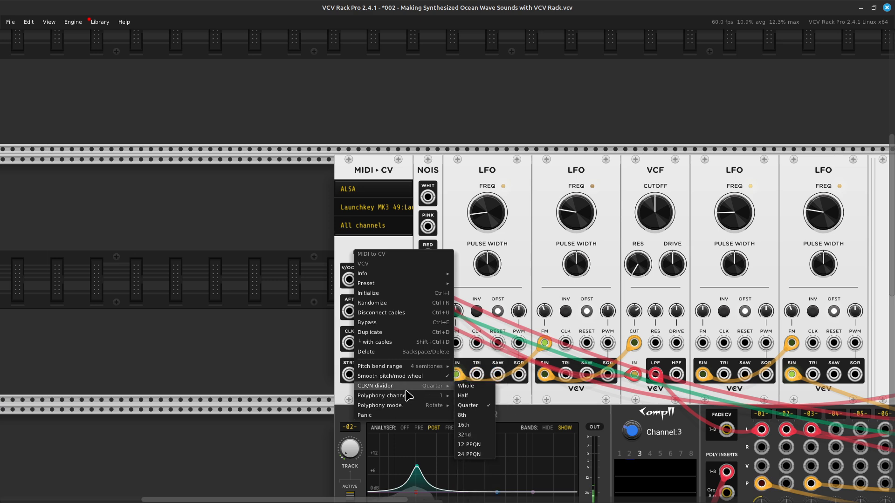
mouse_move(409, 396)
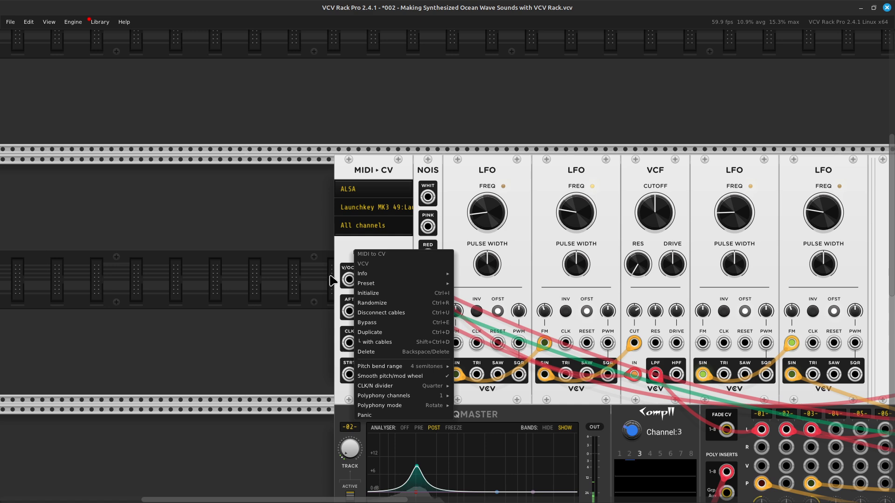
left_click(336, 245)
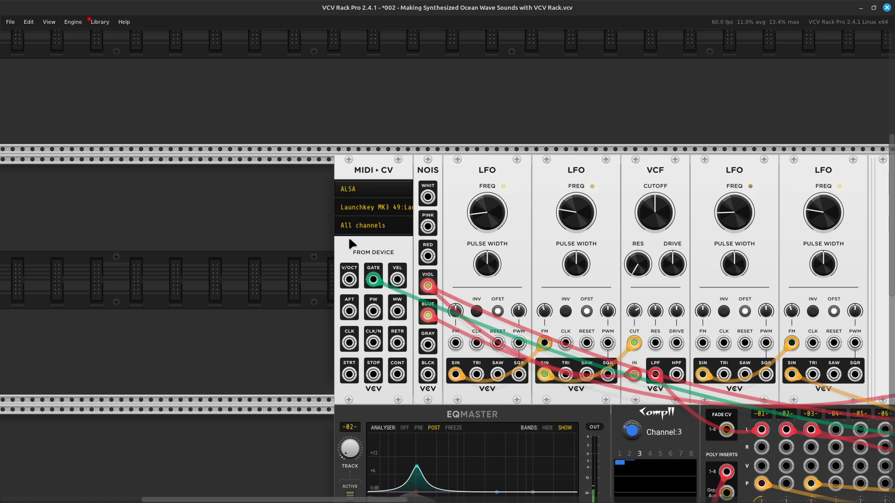
left_click(402, 213)
left_click(436, 250)
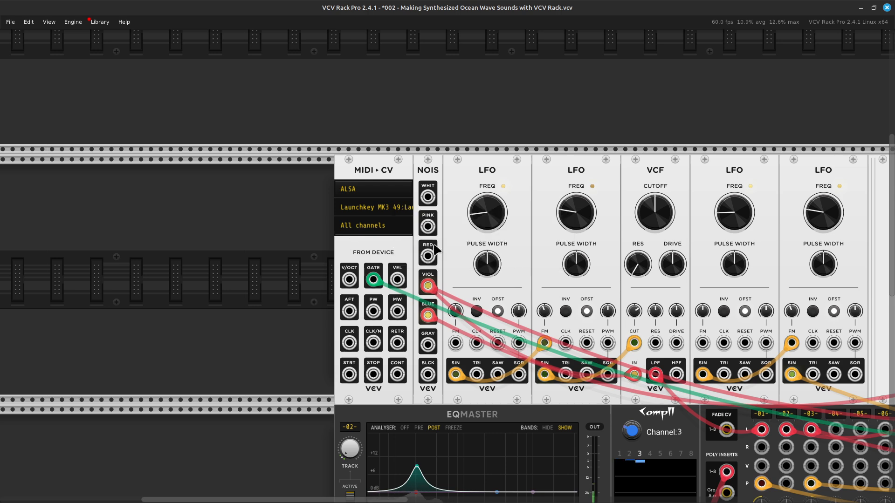
Patch a green cable from the ADSR EG's envelope output to MixMaster's GRP1 level input
scroll(425, 346, "right", 10)
scroll(425, 346, "right", 5)
scroll(421, 344, "down", 1)
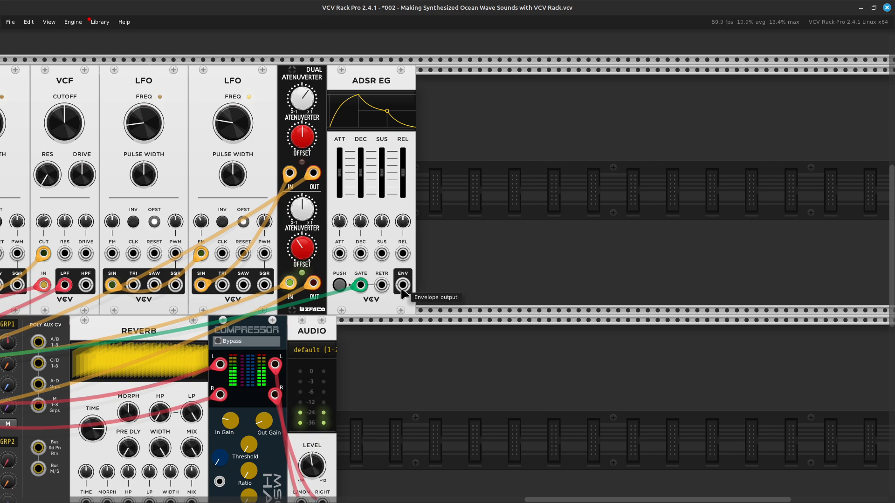
right_click(399, 290)
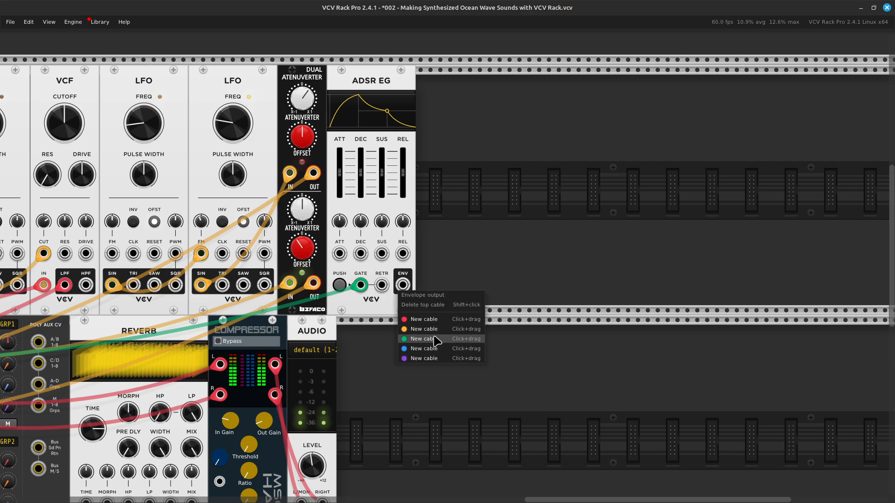
left_click_drag(439, 339, 427, 255)
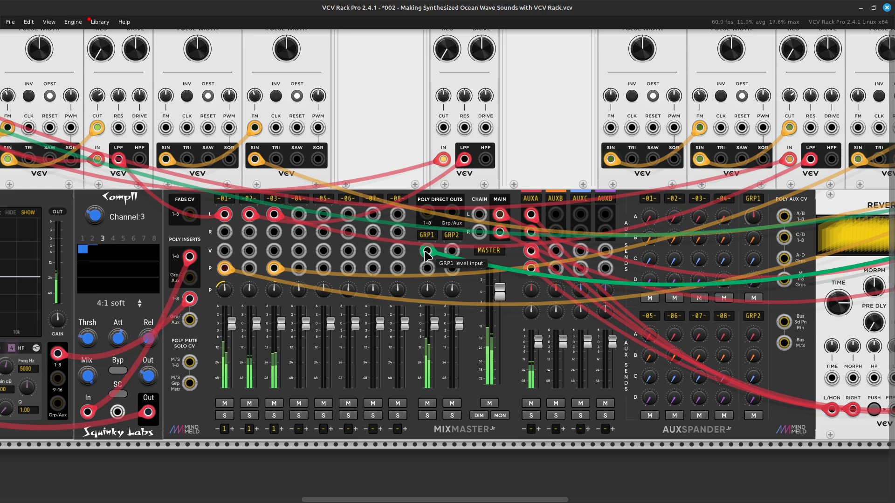
left_click_drag(427, 255, 426, 251)
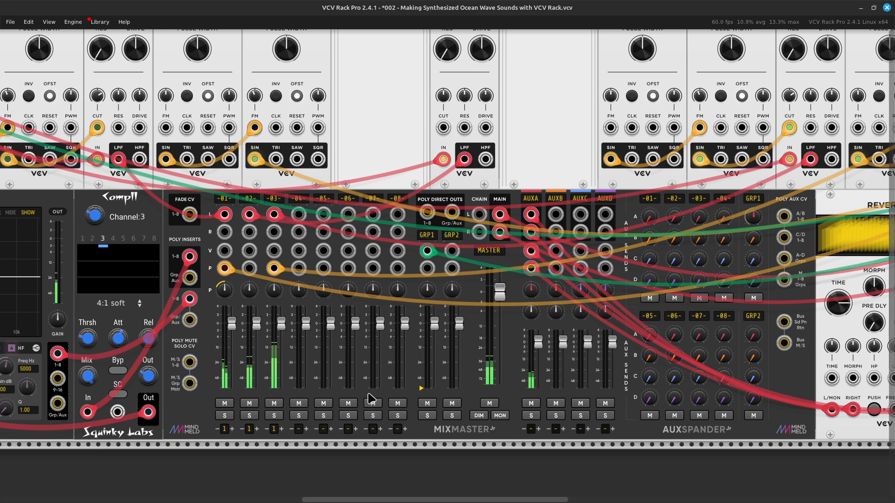
Set the ADSR EG's decay to 10000 ms and raise its sustain to maximum
scroll(378, 423, "right", 10)
scroll(359, 396, "up", 5)
scroll(359, 397, "right", 4)
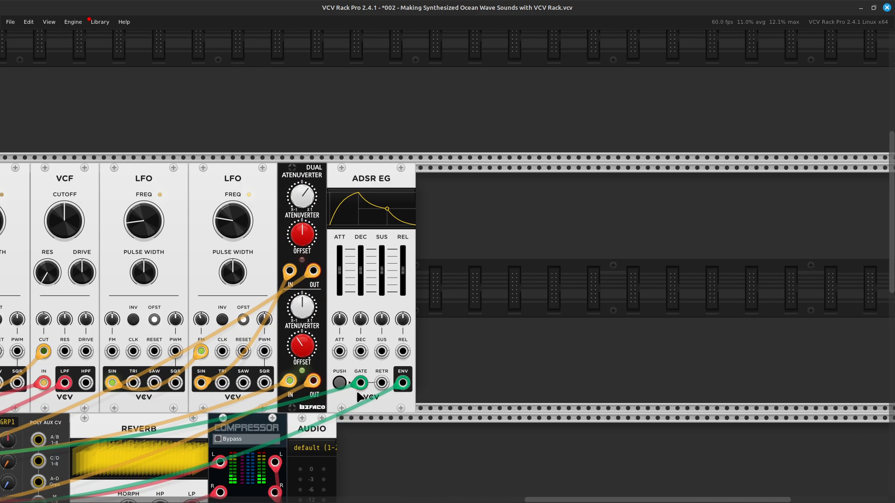
scroll(359, 396, "up", 5)
scroll(358, 396, "left", 4)
scroll(356, 390, "left", 2)
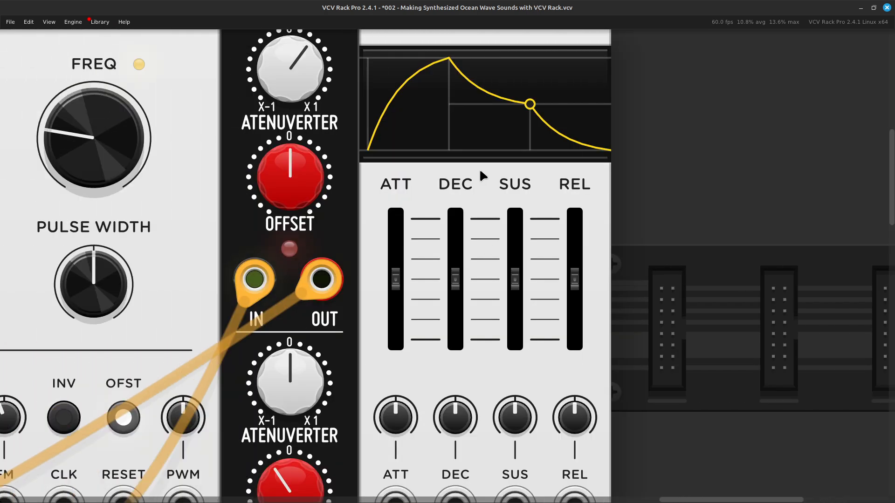
mouse_move(395, 263)
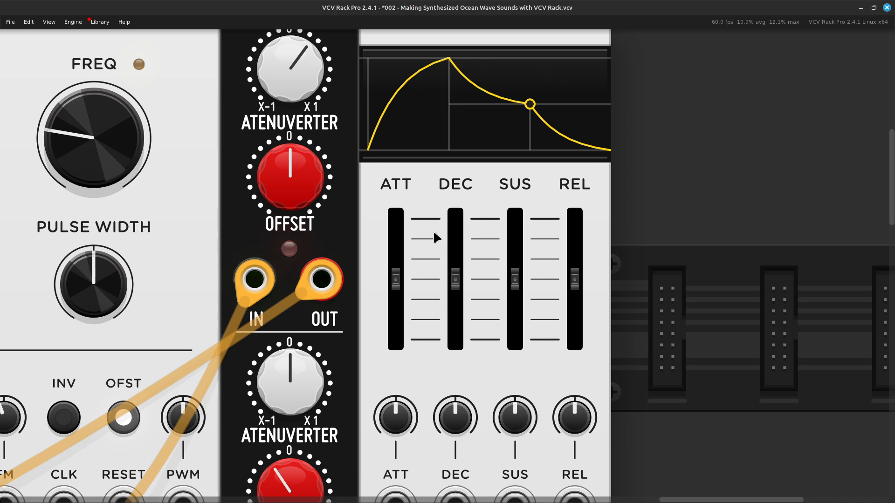
left_click_drag(457, 279, 455, 218)
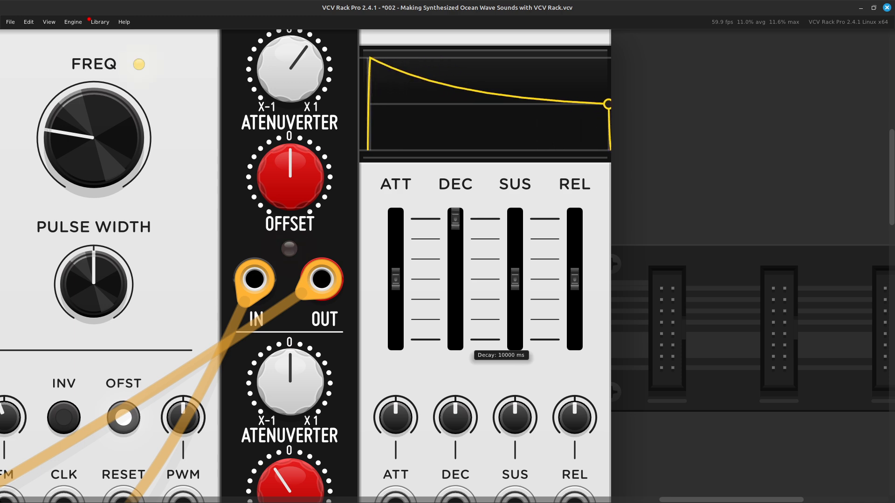
left_click_drag(516, 285, 516, 223)
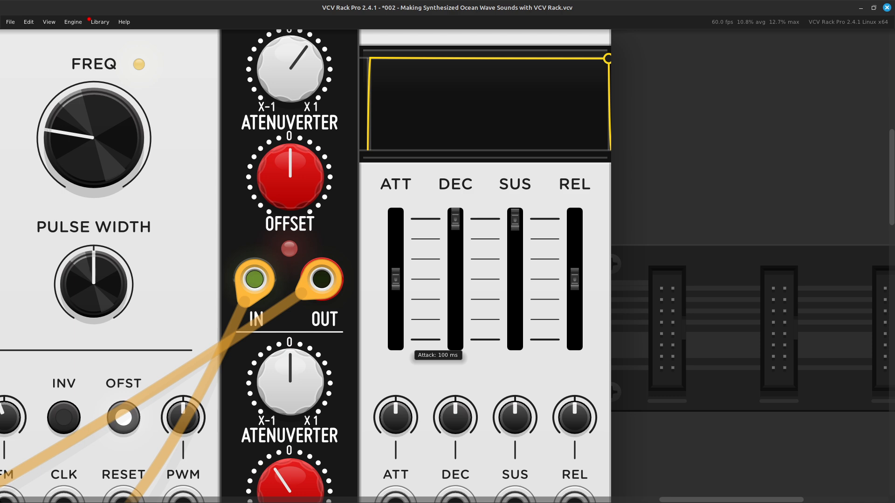
Lengthen the ADSR EG's attack in stages to about 4528.9 ms
left_click_drag(395, 279, 395, 238)
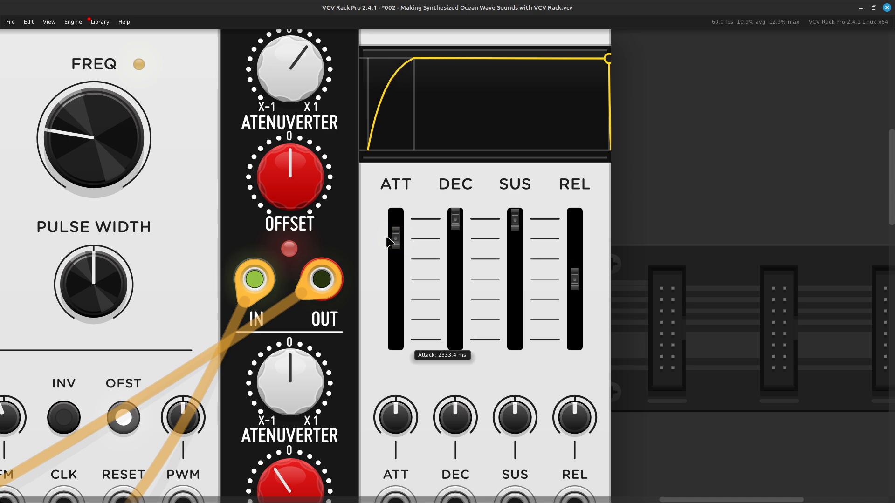
left_click_drag(395, 238, 395, 232)
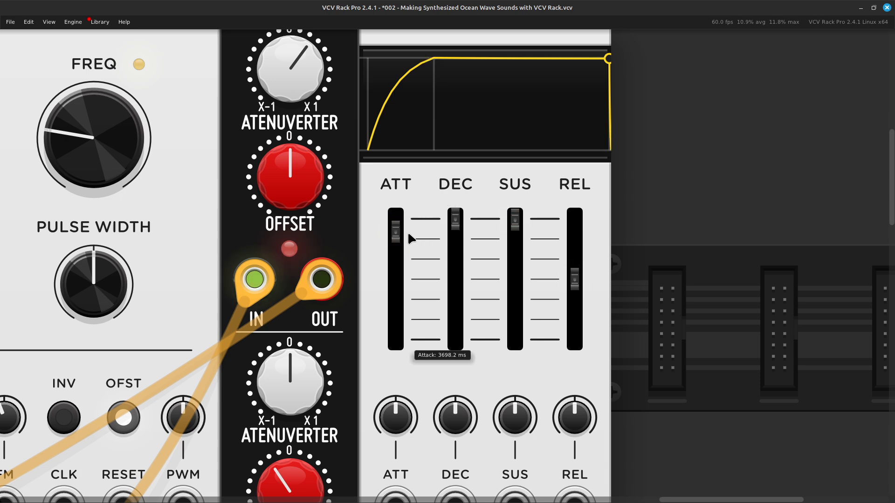
left_click_drag(395, 229, 395, 226)
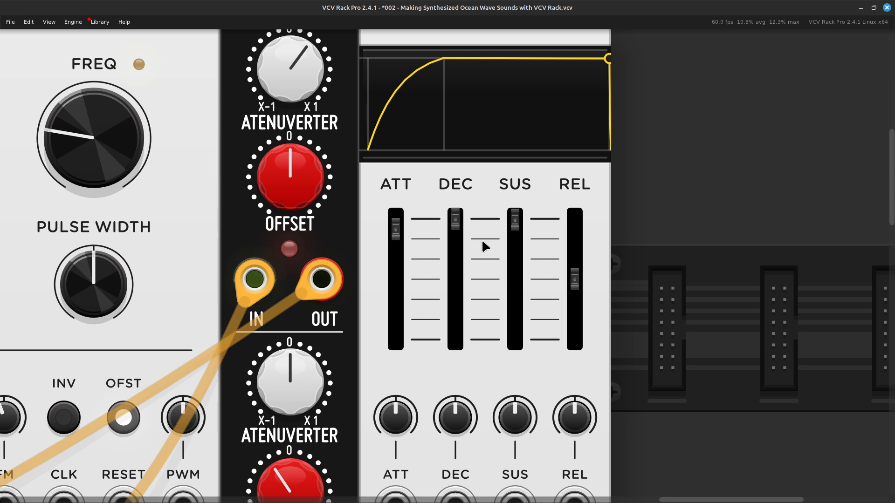
mouse_move(397, 234)
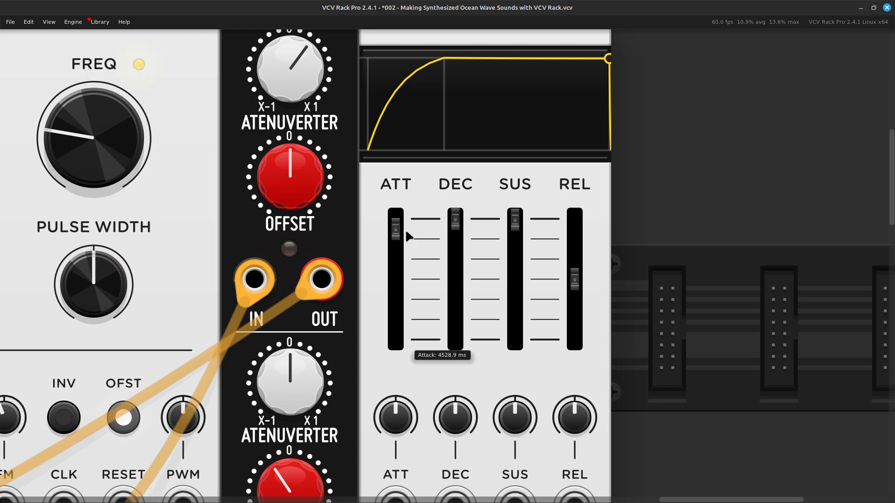
Switch the EQMaster to mixer track 3
scroll(370, 235, "right", 4)
scroll(354, 247, "down", 10)
scroll(346, 259, "up", 5)
scroll(177, 326, "left", 15)
scroll(153, 333, "left", 15)
scroll(107, 396, "down", 10)
scroll(86, 433, "left", 20)
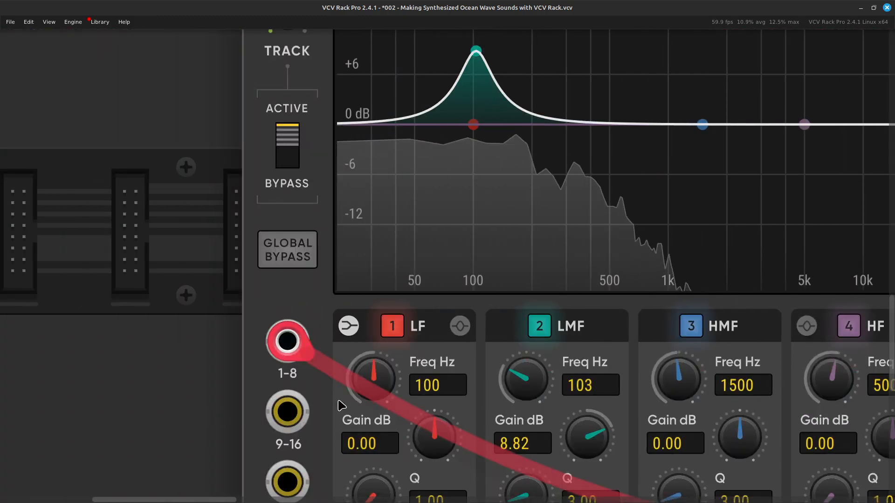
scroll(433, 313, "up", 5)
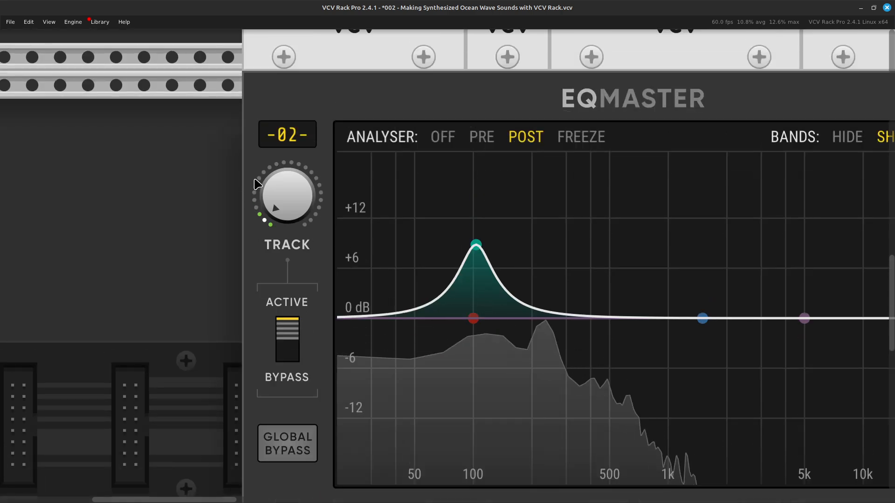
right_click(285, 182)
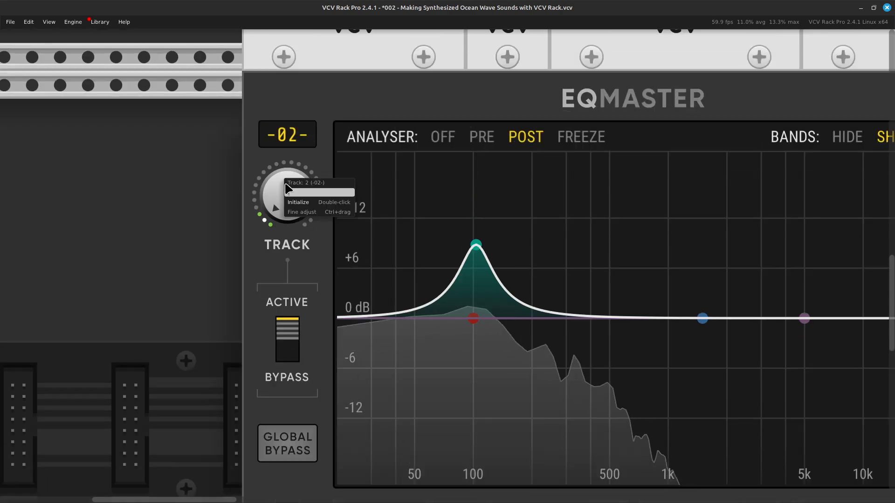
type("3")
key("Return")
scroll(285, 186, "right", 8)
scroll(287, 184, "down", 3)
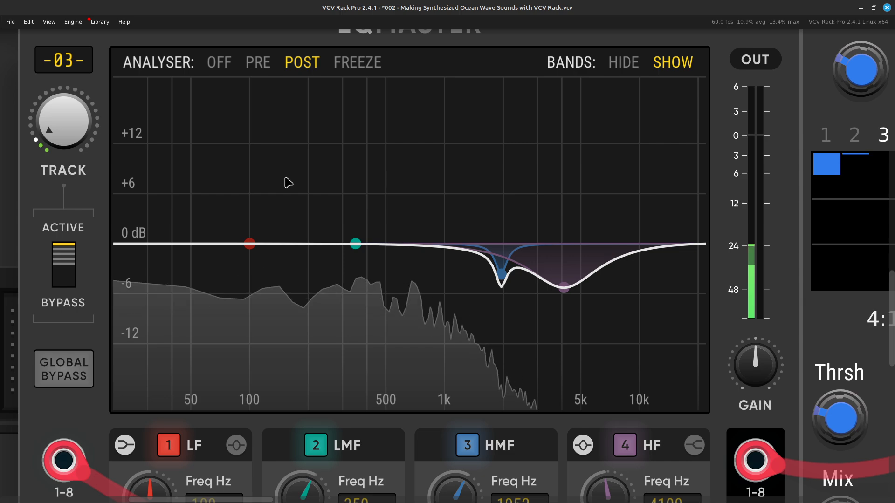
Examine track 3's EQ curve and the neighbouring compressor settings, and return to the ADSR EG envelope
scroll(330, 236, "right", 6)
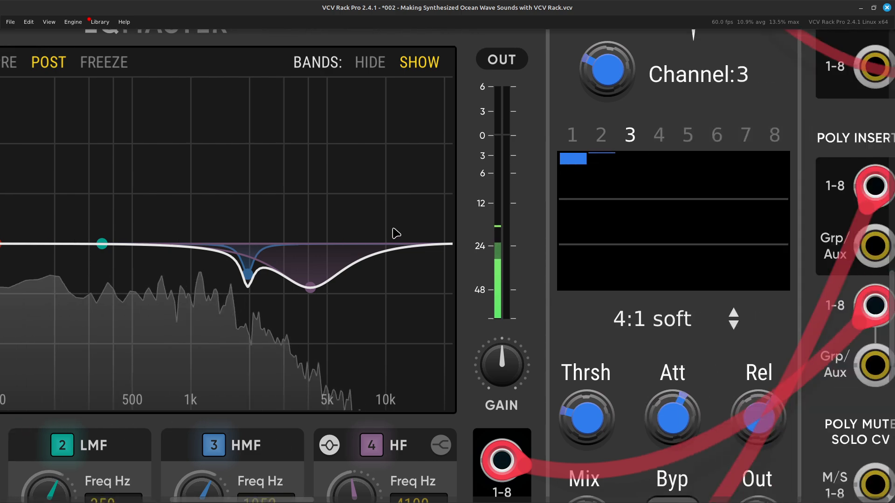
scroll(377, 236, "right", 10)
scroll(560, 178, "up", 4)
scroll(560, 177, "right", 20)
scroll(631, 172, "right", 20)
scroll(616, 163, "up", 1)
scroll(622, 168, "up", 10)
scroll(617, 166, "left", 3)
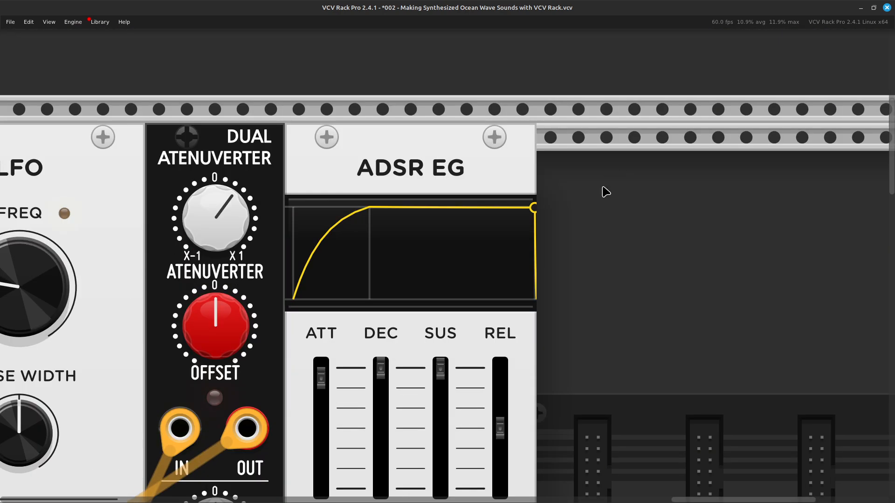
Lengthen the ADSR EG's release until its slider sits about level with the attack slider
scroll(606, 191, "down", 3)
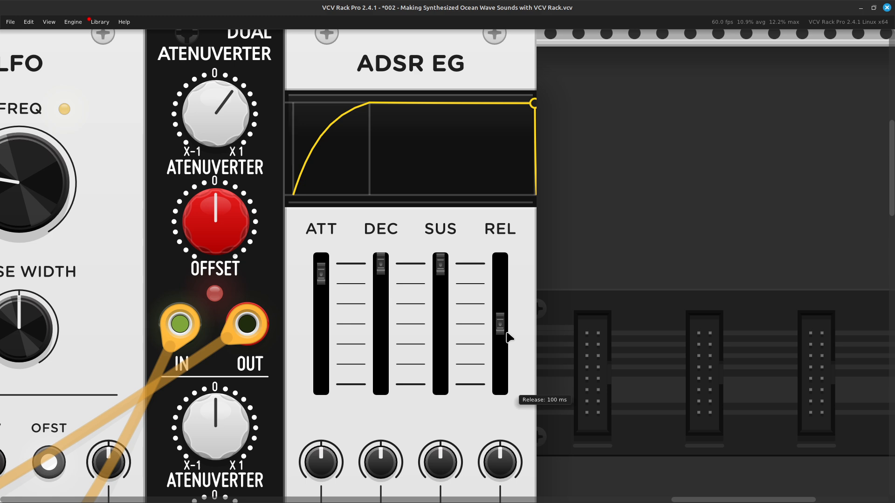
left_click_drag(500, 323, 500, 275)
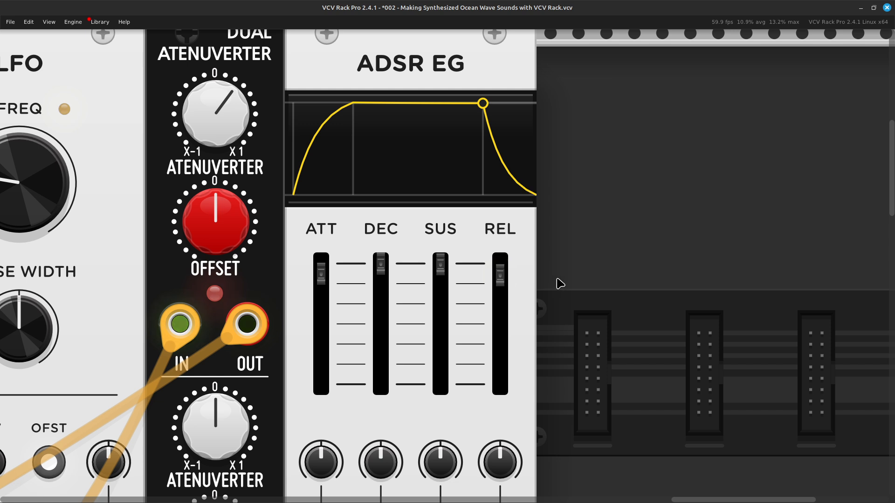
mouse_move(510, 285)
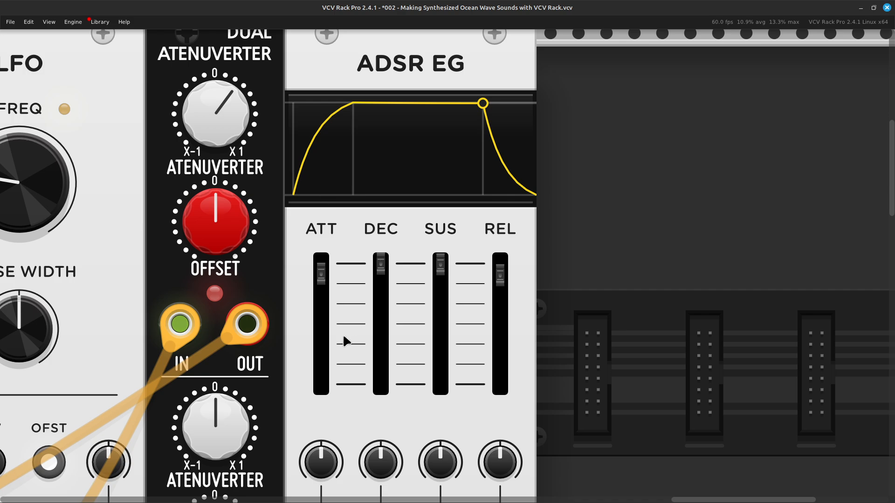
Check the input and output level meters on the compressor between the reverb and audio modules
scroll(343, 337, "down", 10)
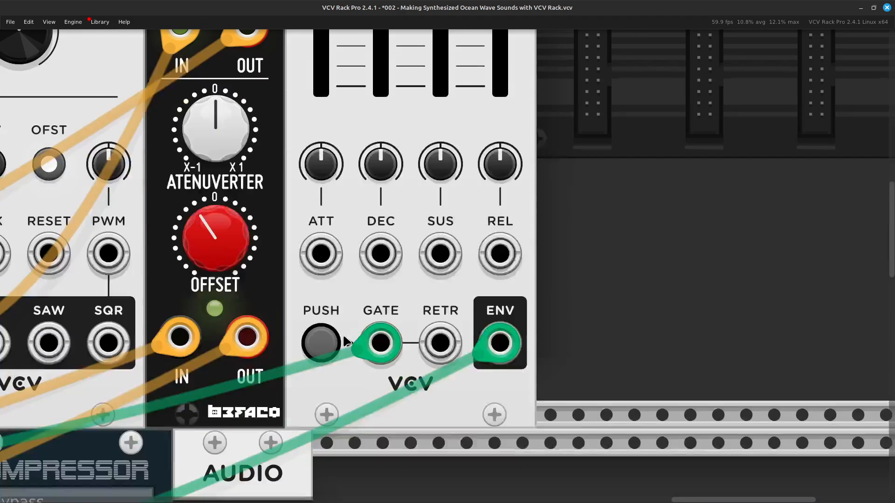
scroll(343, 337, "left", 6)
scroll(344, 341, "up", 3)
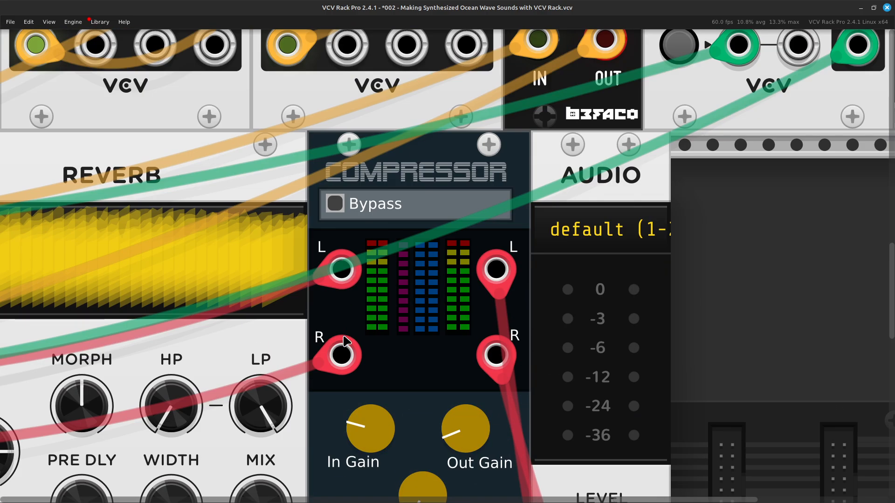
scroll(343, 341, "down", 4)
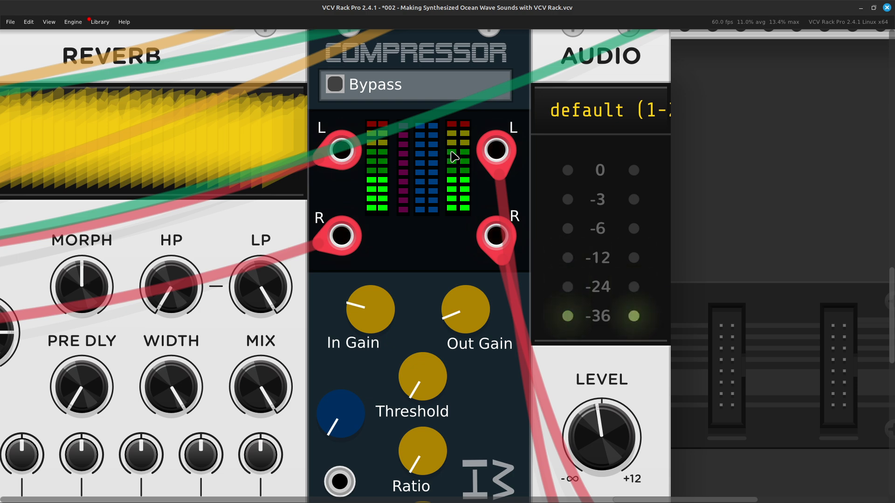
Review the whole patch in an overview, covering both module rows and the cabling between them
key("ctrl+minus")
key("ctrl+minus")
key("ctrl+minus")
key("ctrl+minus")
key("ctrl+minus")
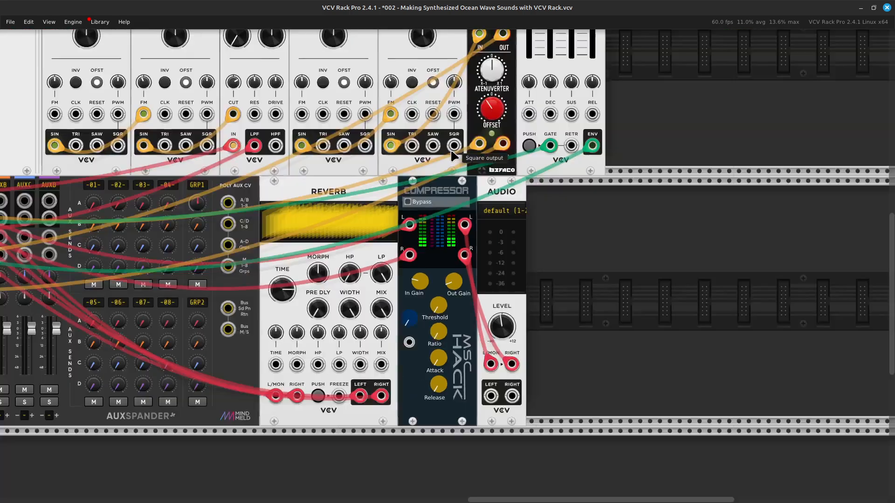
scroll(451, 152, "left", 10)
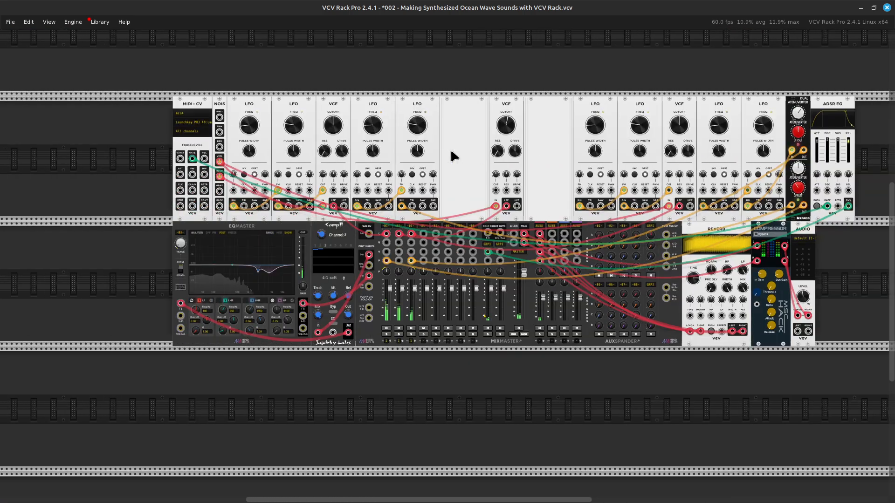
scroll(450, 152, "right", 3)
scroll(451, 152, "left", 2)
scroll(451, 152, "up", 5)
scroll(451, 152, "down", 4)
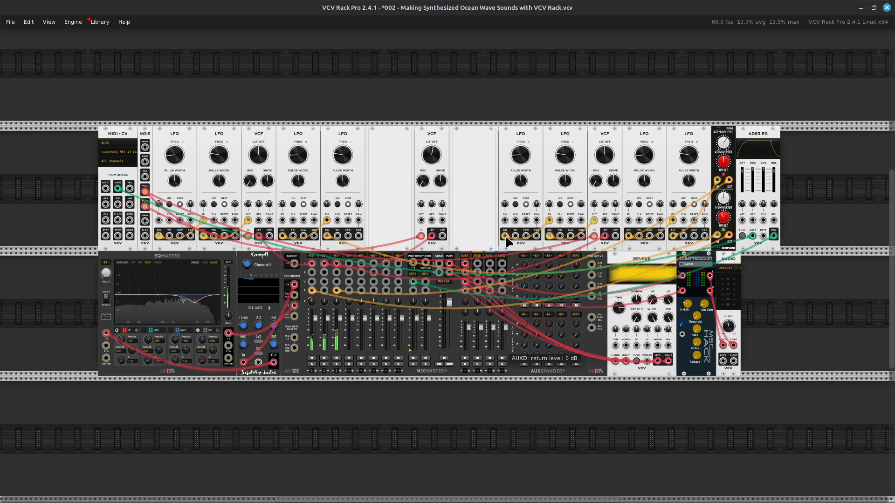
mouse_move(70, 501)
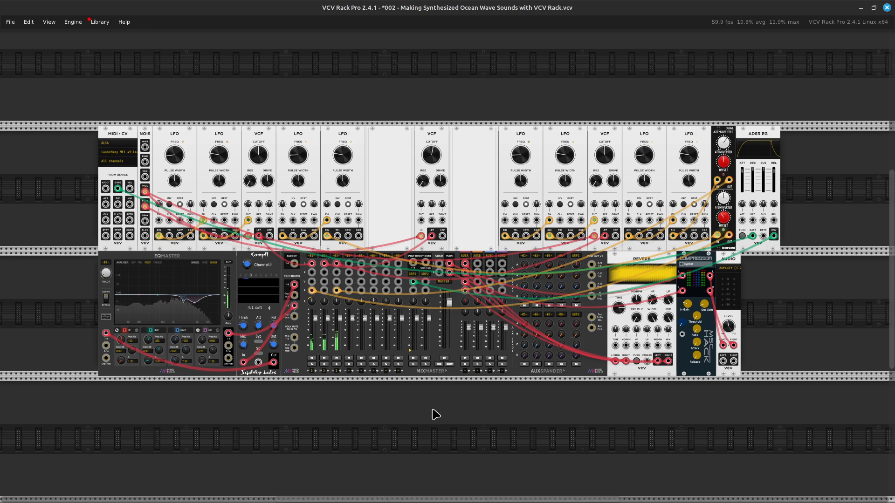
key("ctrl+equal")
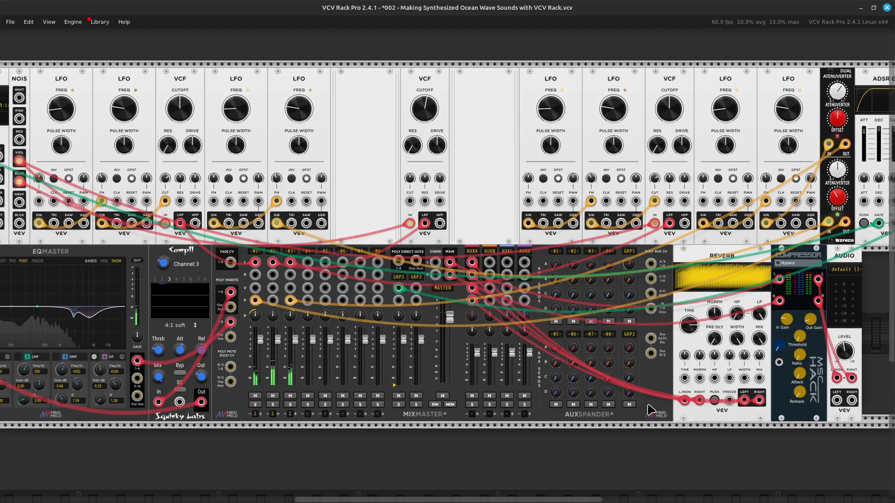
key("ctrl+minus")
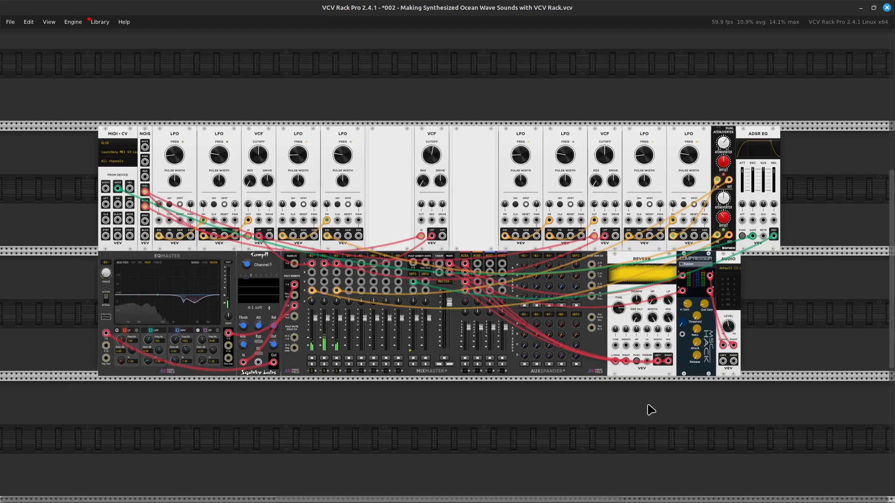